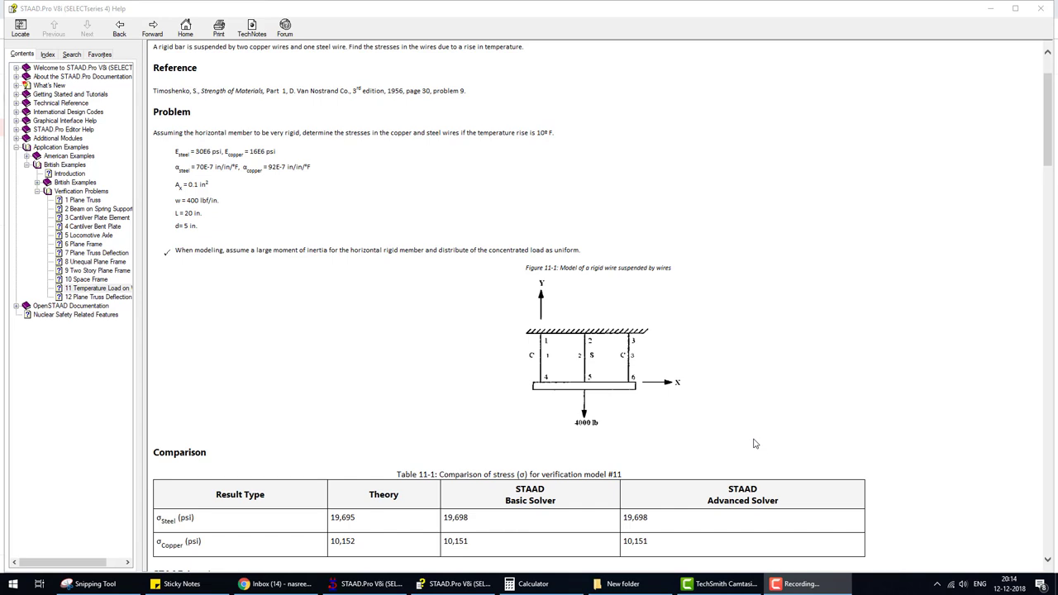
Open verification problem 11, the temperature-loaded rigid bar on copper and steel wires, and scroll through it
left_click(78, 289)
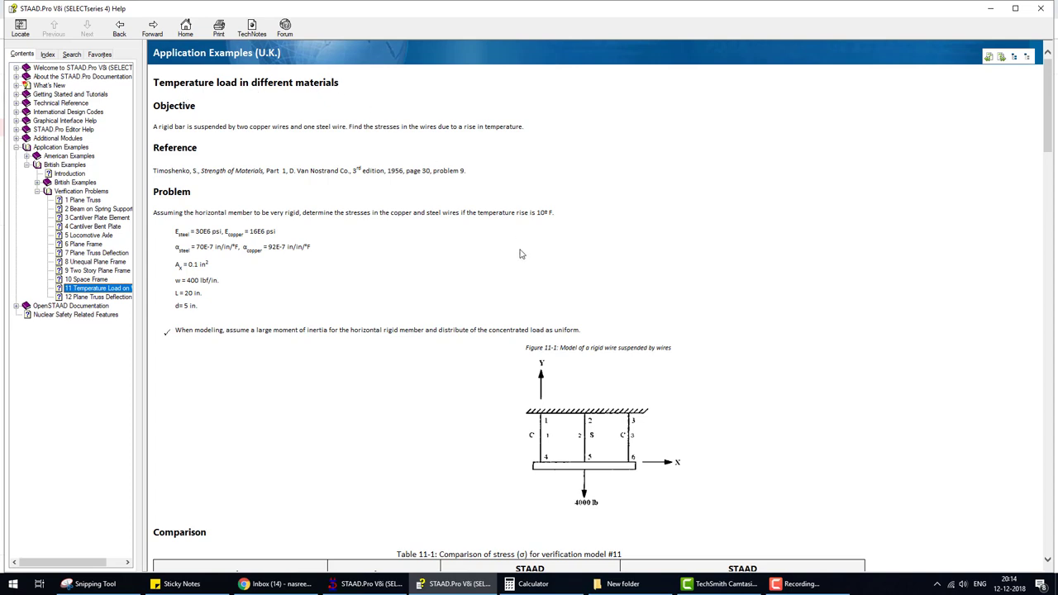
scroll(664, 388, "down", 1)
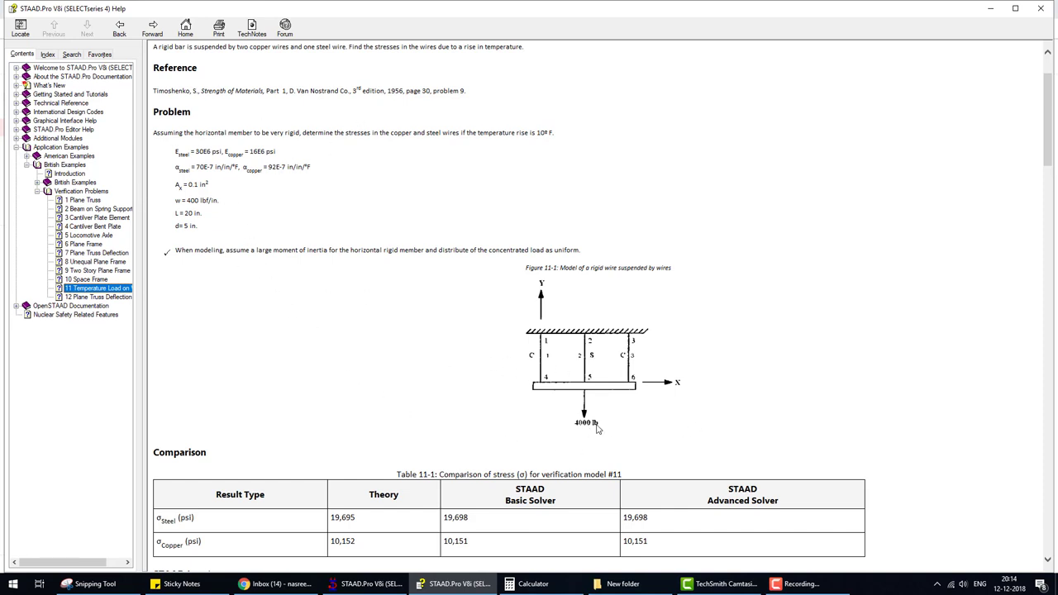
scroll(649, 378, "down", 2)
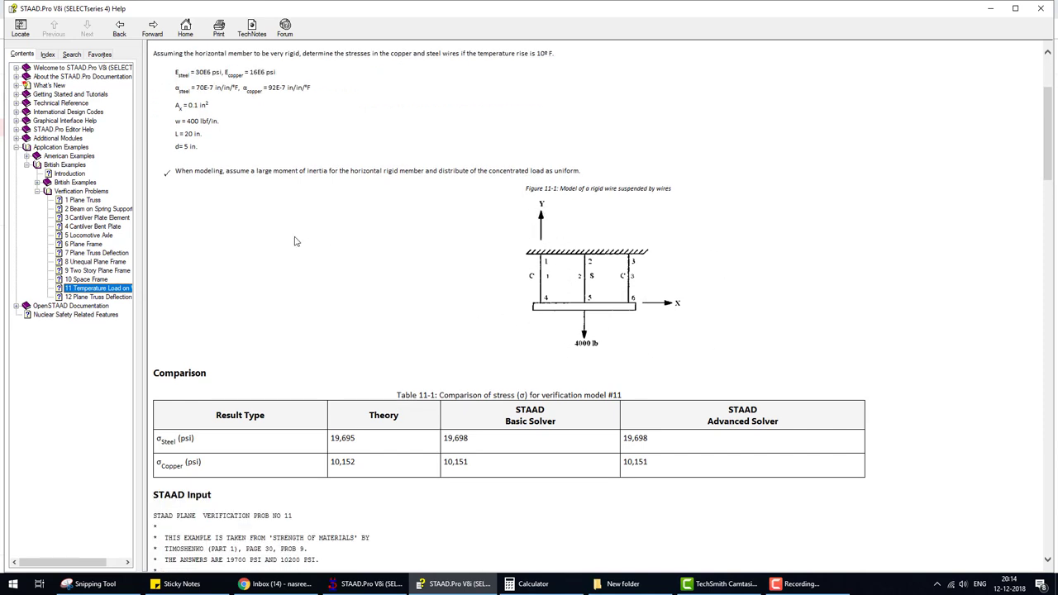
scroll(279, 232, "up", 2)
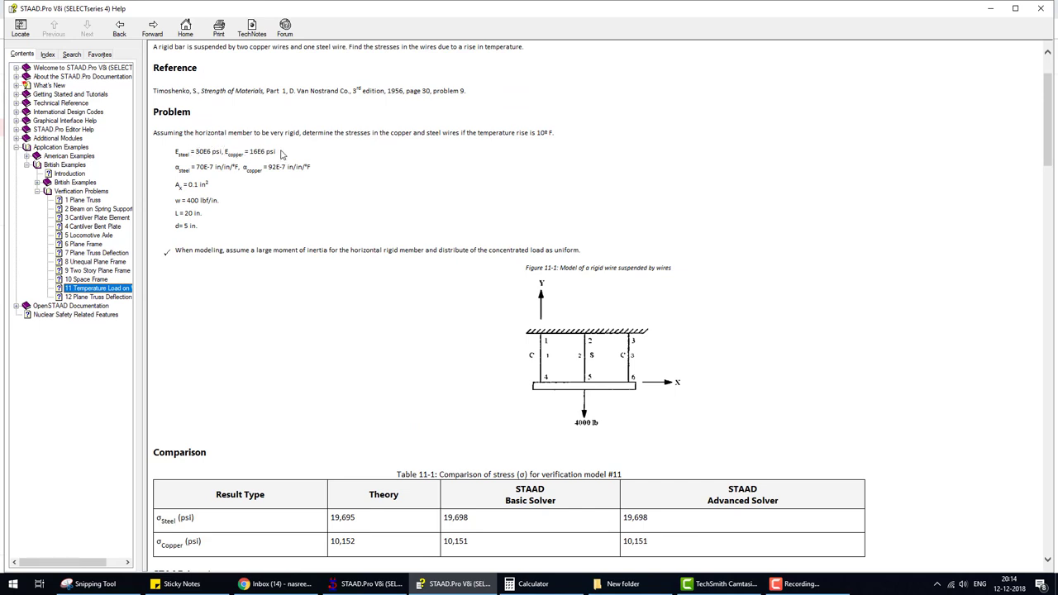
Highlight the steel and copper elastic moduli, expansion coefficients and the wire spacing d = 5 in
left_click_drag(280, 154, 105, 146)
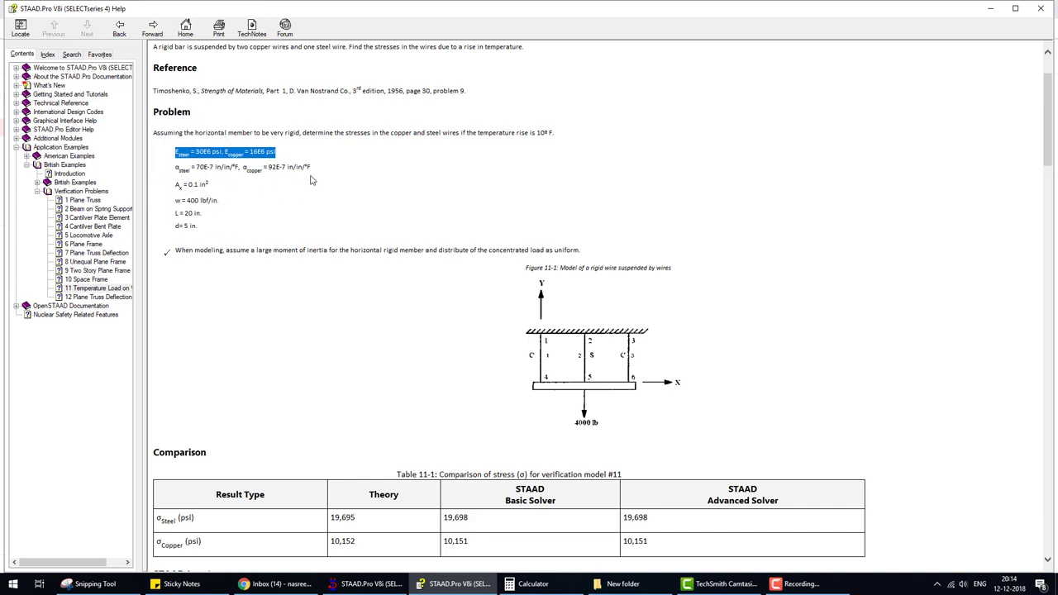
left_click_drag(312, 181, 189, 177)
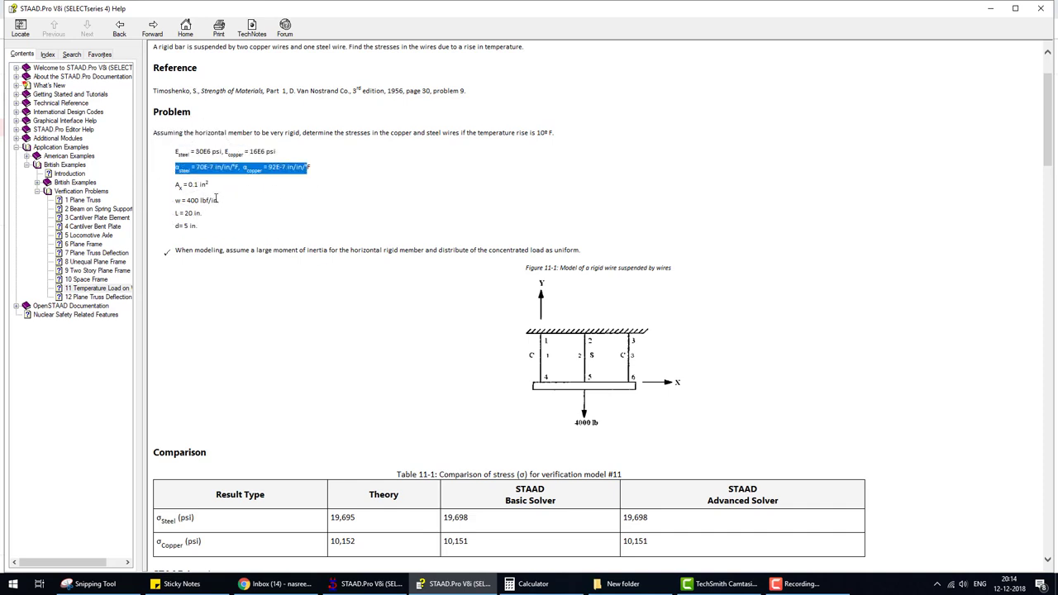
left_click_drag(200, 229, 165, 223)
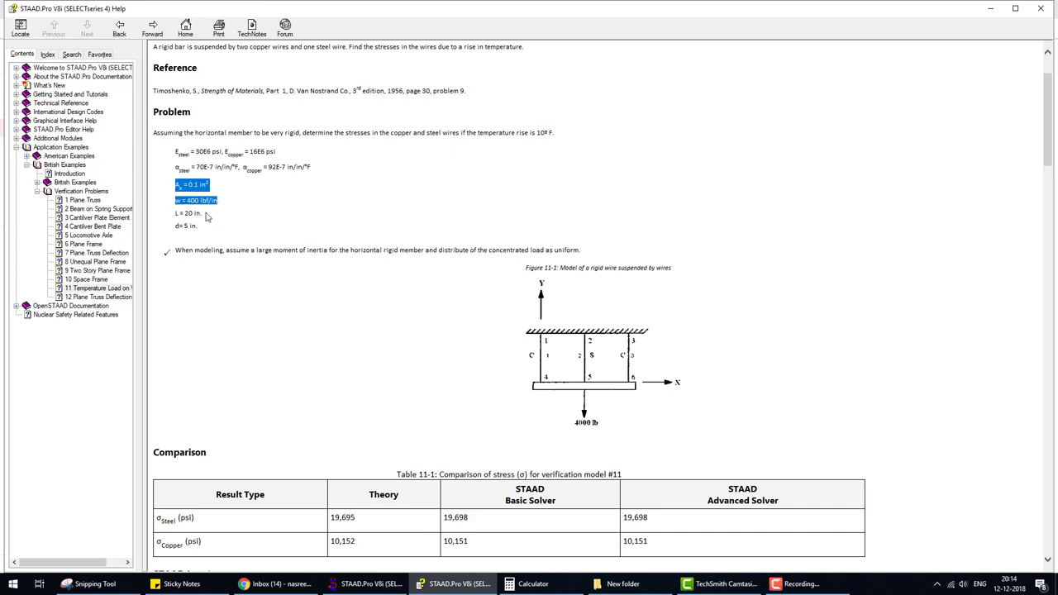
left_click(565, 390)
left_click(565, 390)
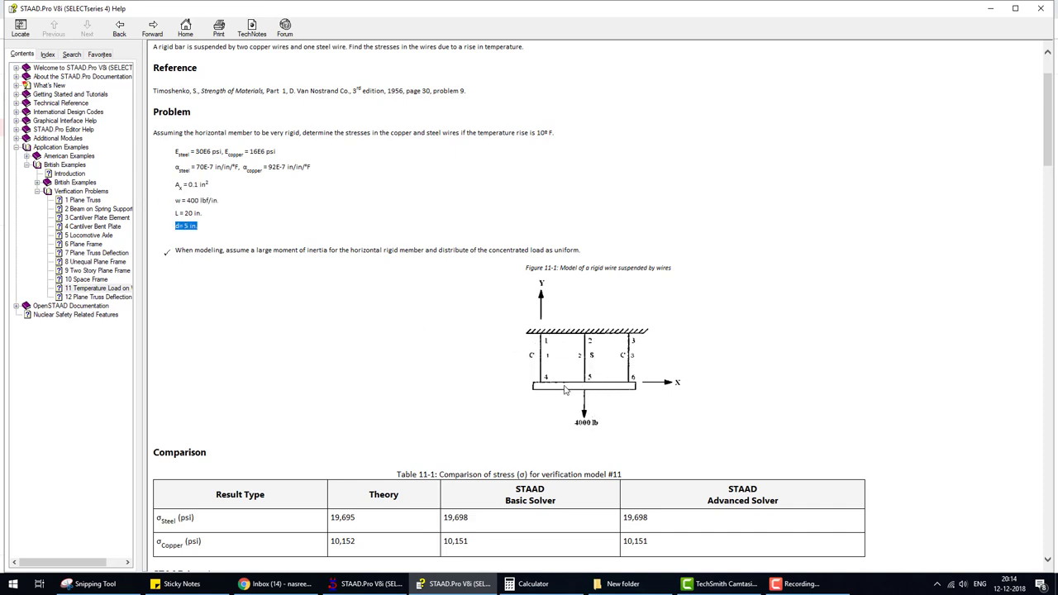
left_click(606, 392)
scroll(637, 366, "down", 2)
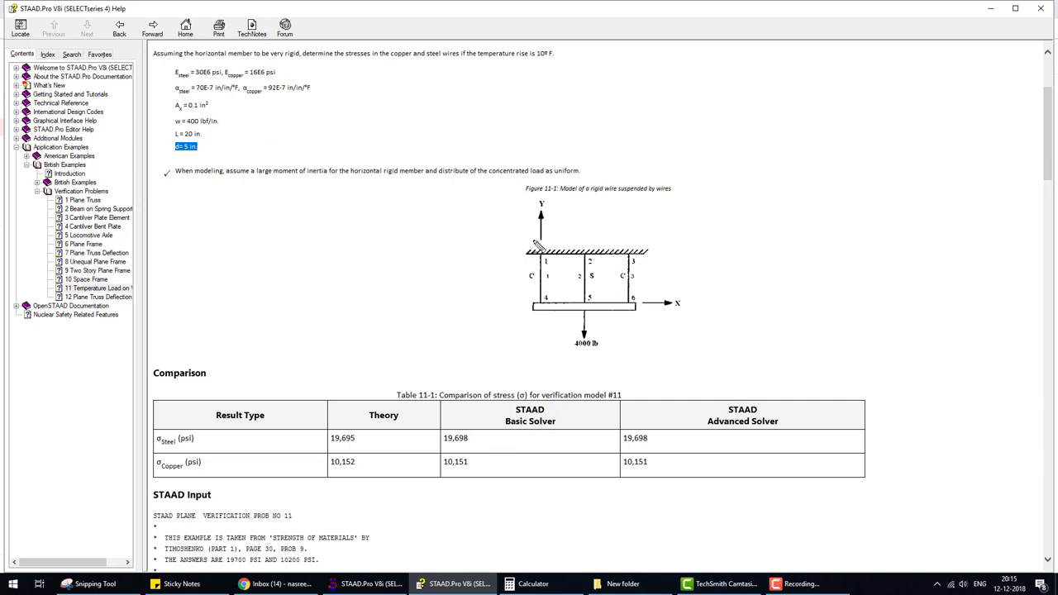
mouse_move(508, 242)
left_mouse_down()
mouse_move(503, 347)
mouse_move(655, 348)
mouse_move(677, 239)
mouse_move(506, 241)
left_mouse_up()
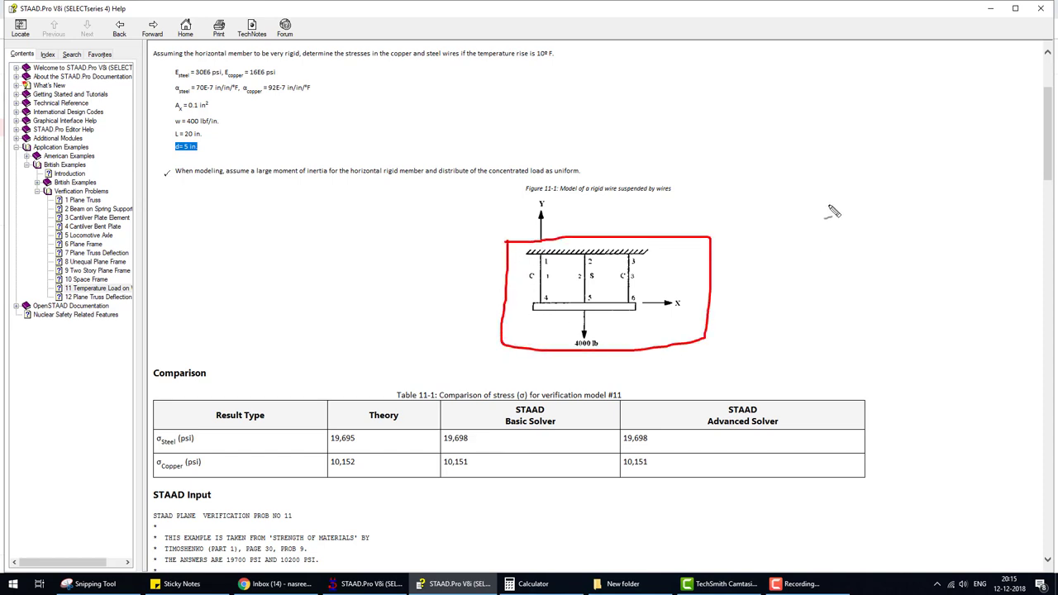
left_click_drag(821, 198, 828, 268)
left_click_drag(869, 195, 880, 257)
left_click_drag(912, 189, 926, 258)
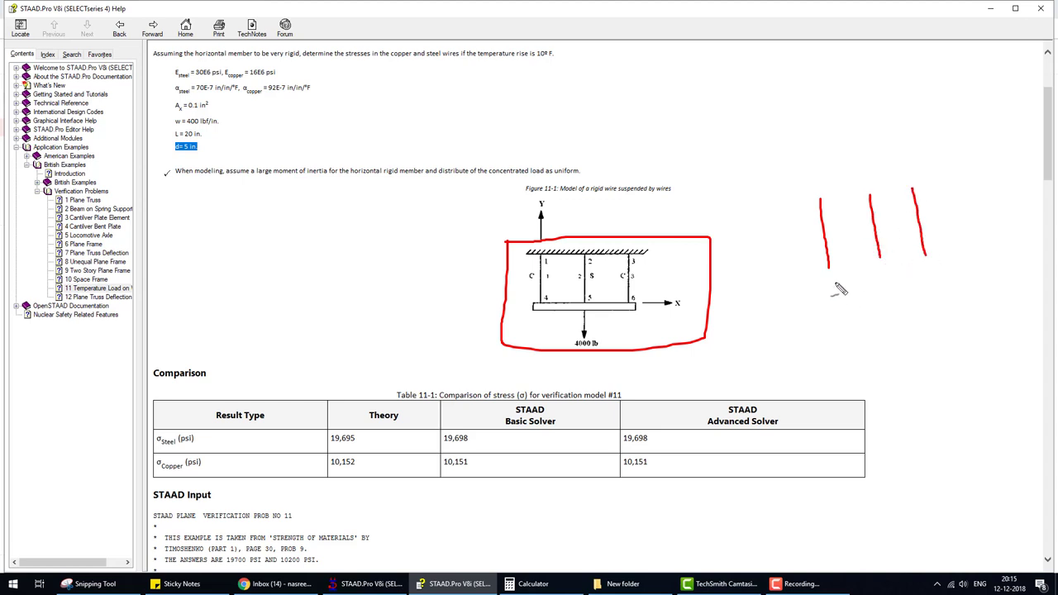
left_click_drag(821, 269, 926, 256)
mouse_move(799, 201)
left_mouse_down()
mouse_move(833, 198)
mouse_move(818, 188)
mouse_move(831, 187)
mouse_move(881, 195)
mouse_move(874, 182)
mouse_move(913, 180)
left_mouse_up()
key("Escape")
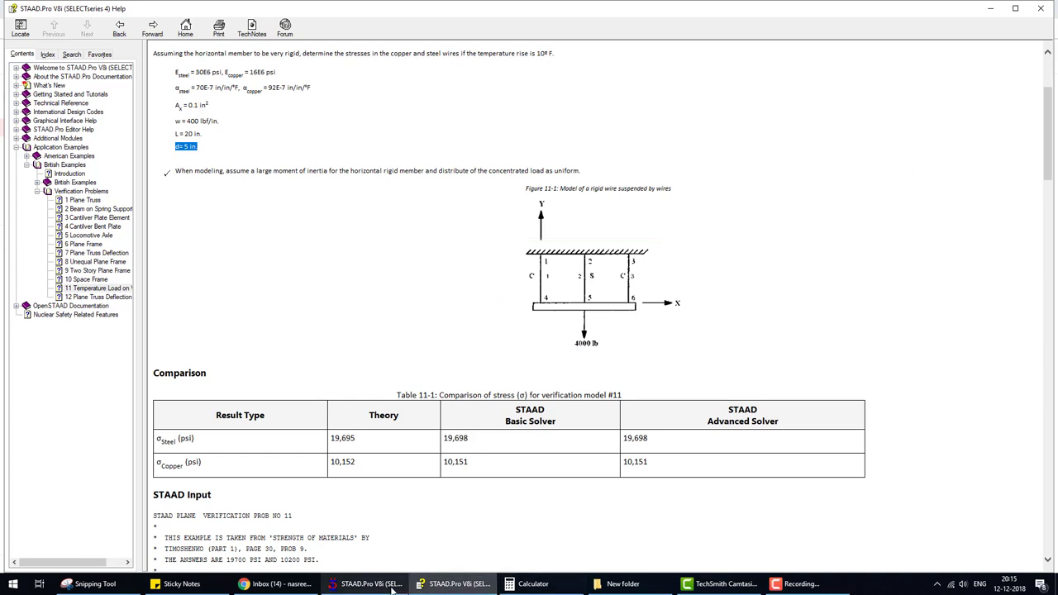
Create a new model Structure5 in inch and pound units, overwriting the existing file
left_click(364, 583)
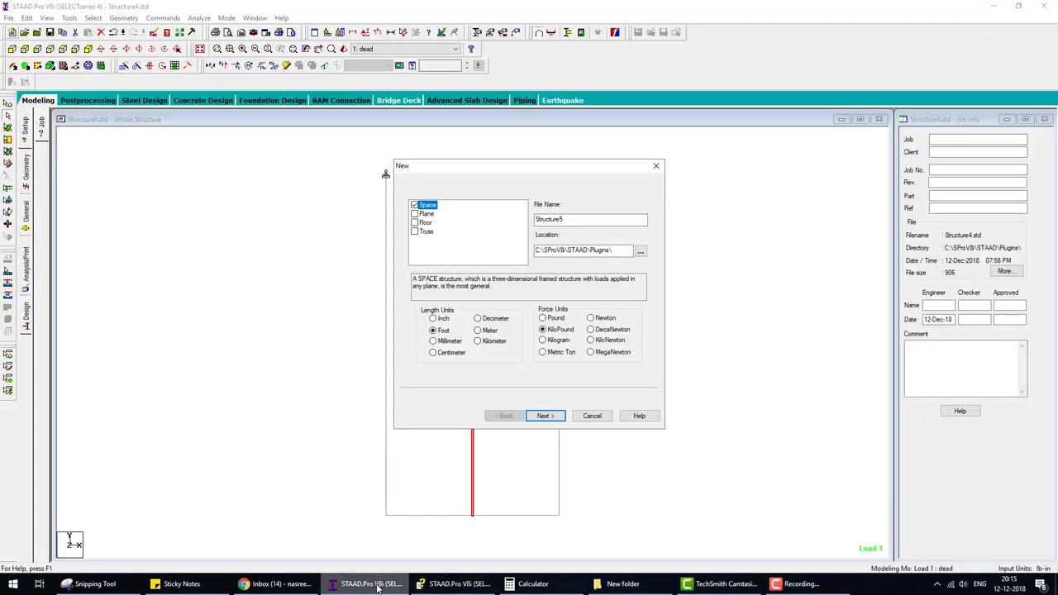
left_click(563, 420)
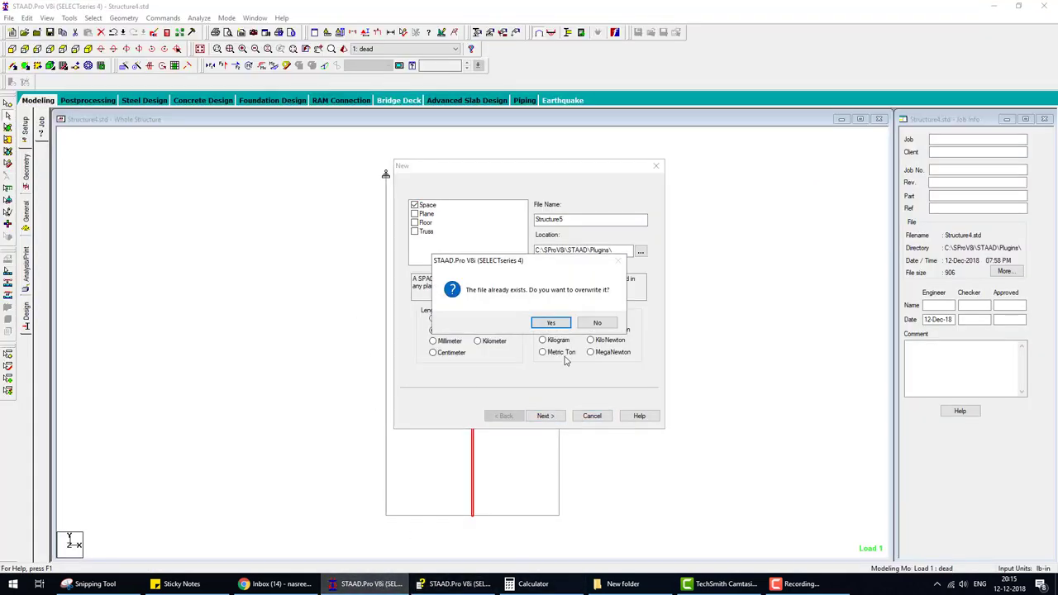
left_click(595, 323)
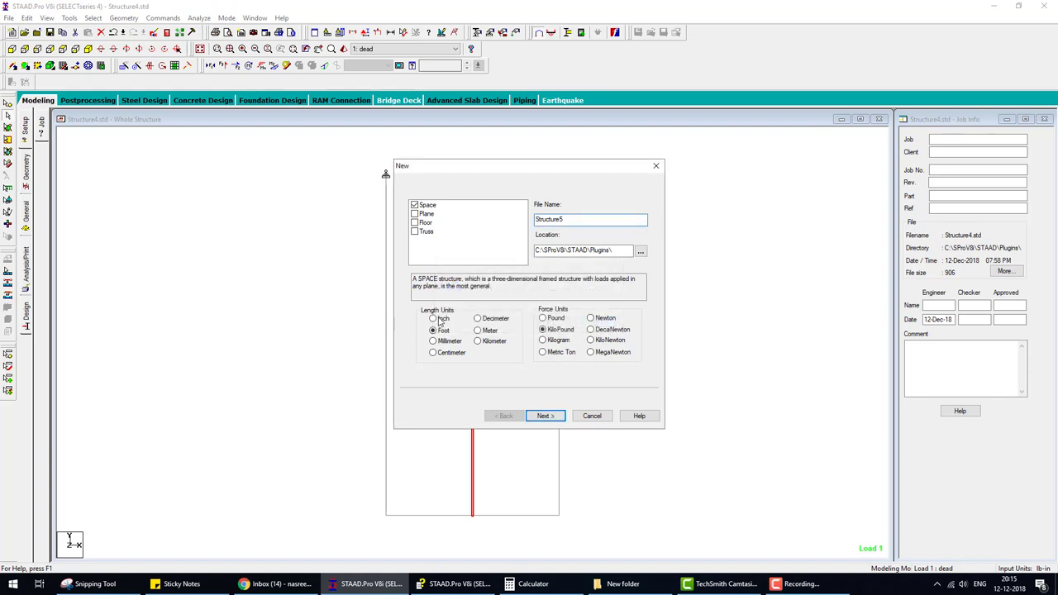
left_click(556, 417)
left_click(569, 322)
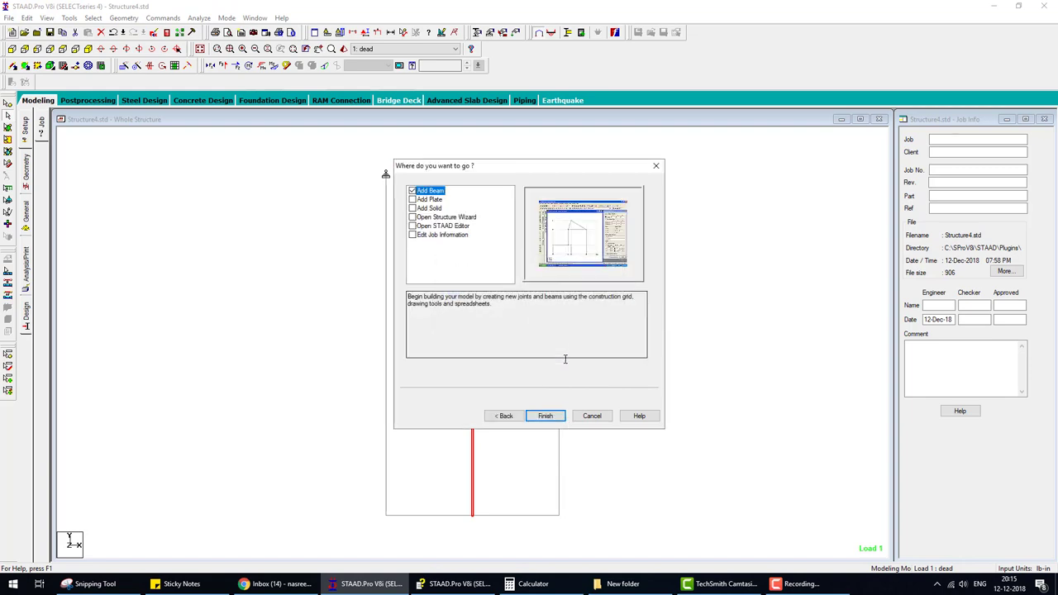
left_click(555, 417)
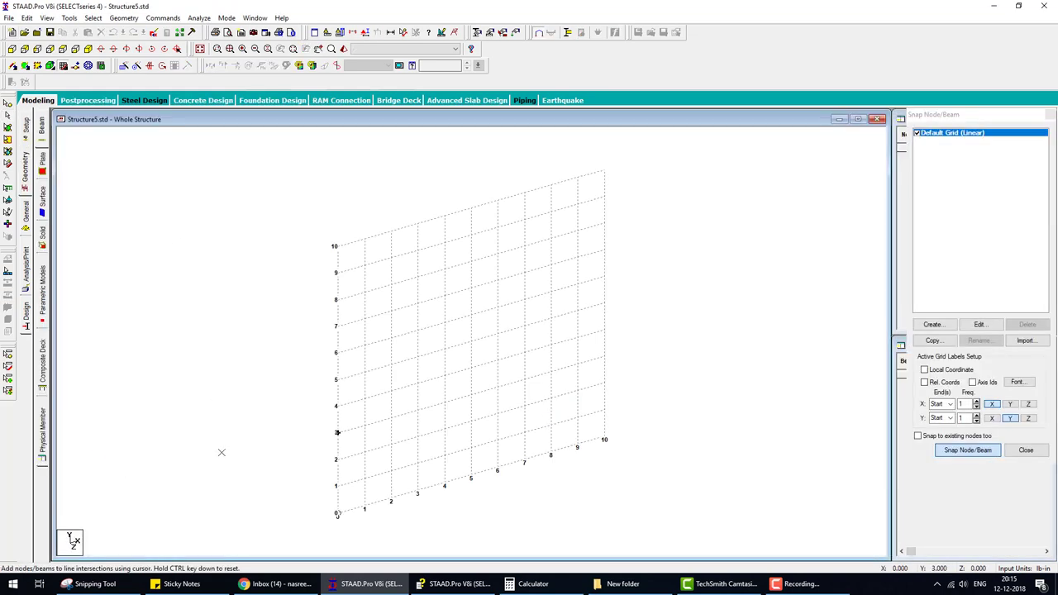
Place a single node at the origin (0, 0, 0) and select it
left_click(337, 513)
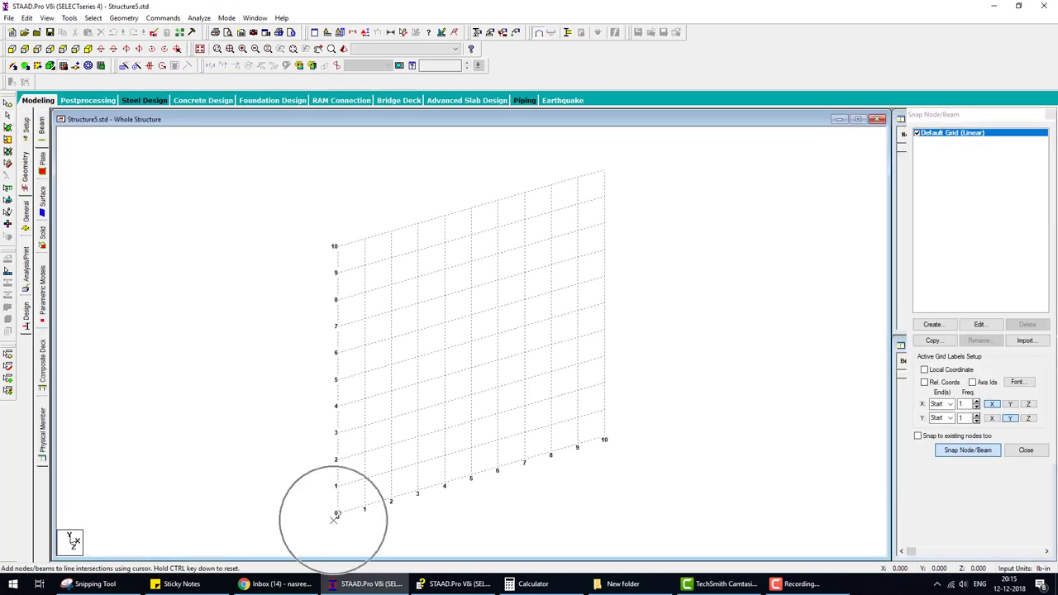
left_click(604, 277)
left_click(1047, 118)
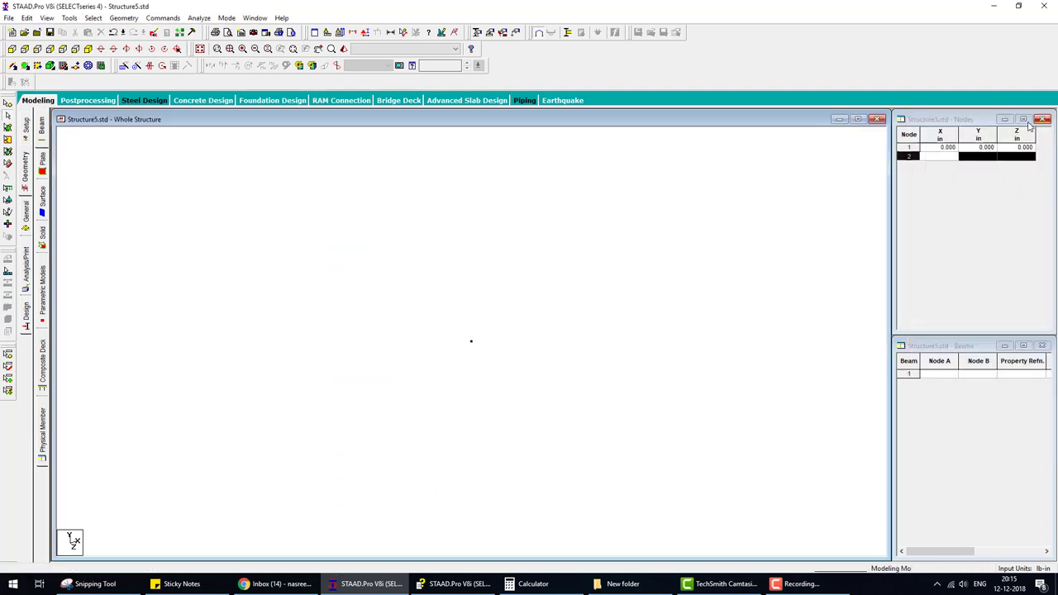
left_click(7, 105)
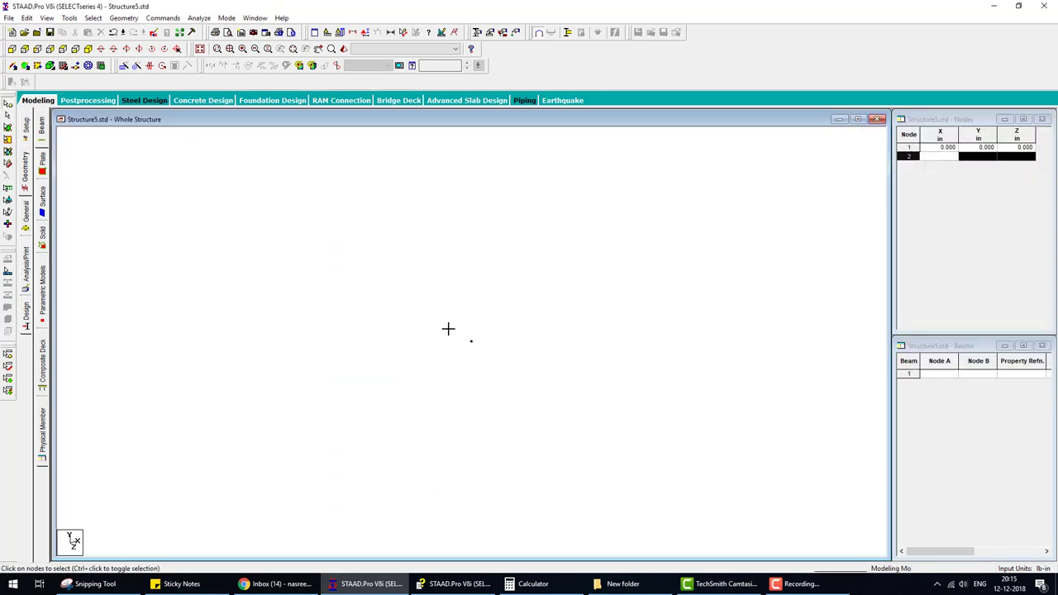
left_click_drag(447, 328, 509, 397)
left_click(453, 584)
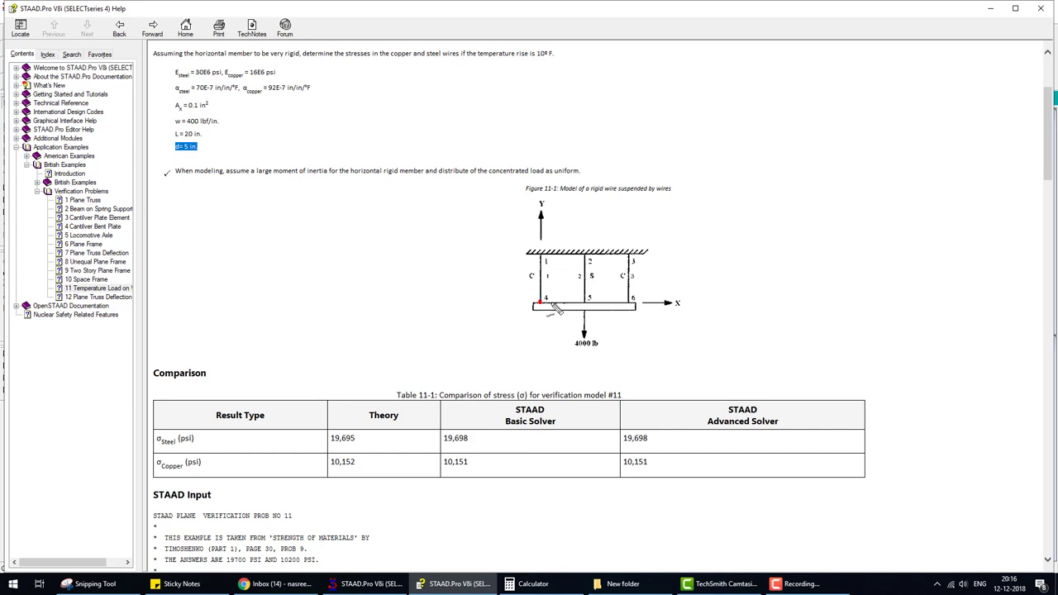
left_click_drag(550, 303, 633, 299)
left_click_drag(541, 301, 541, 258)
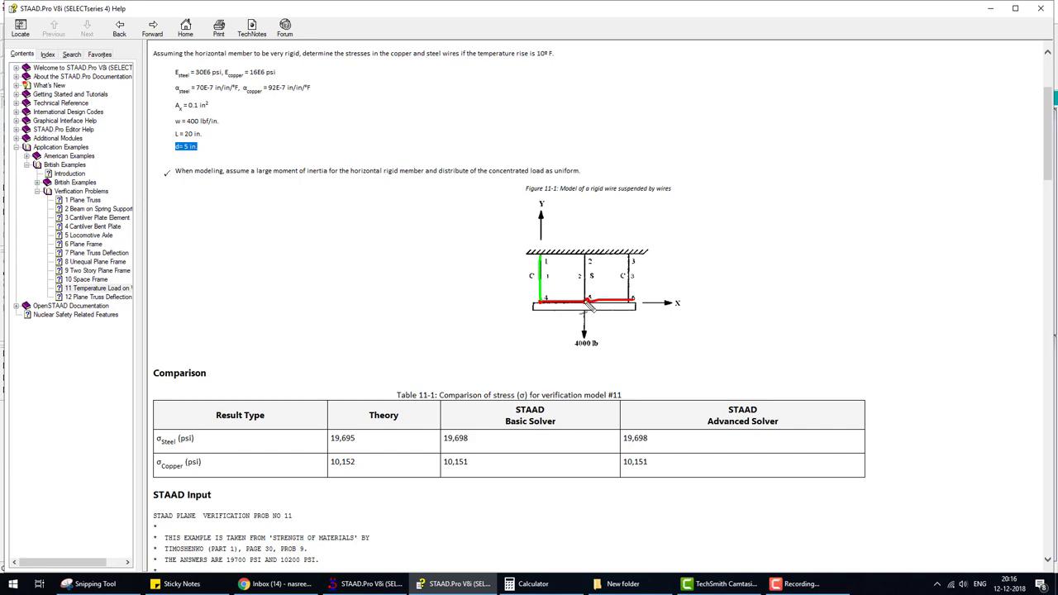
left_click_drag(586, 301, 585, 258)
left_click_drag(627, 300, 629, 260)
key("Escape")
left_click(366, 584)
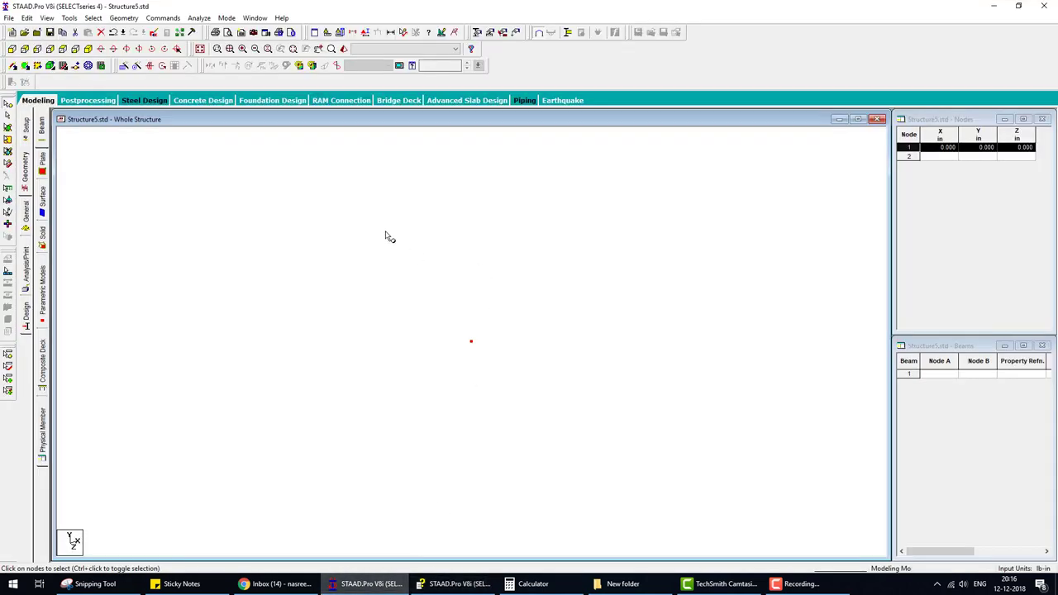
Repeat the origin node along X in 2 linked steps of 5 in, creating beams 1–2
left_click(124, 65)
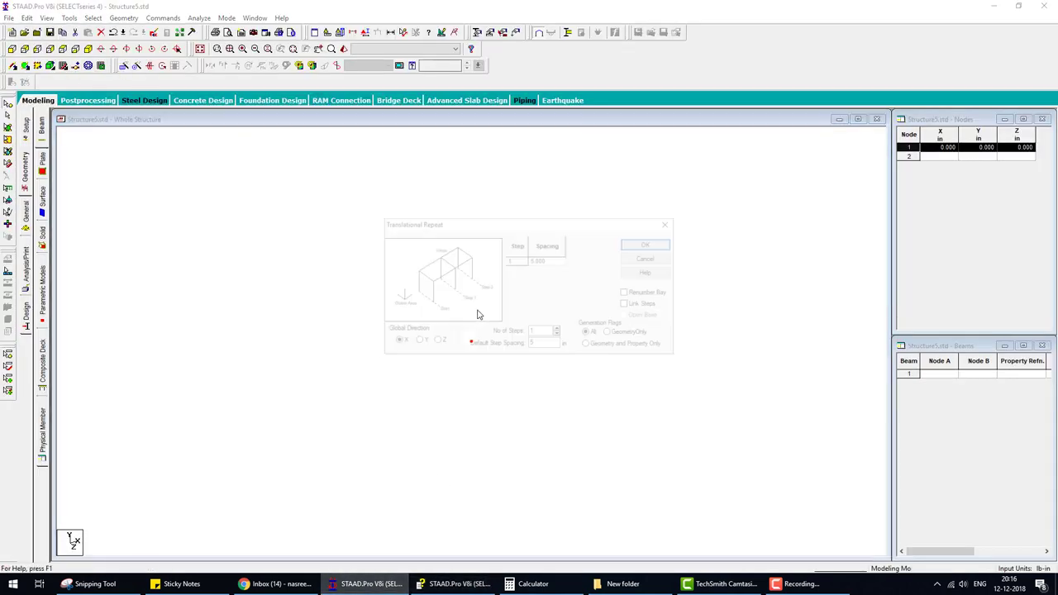
left_click(557, 329)
left_click(648, 305)
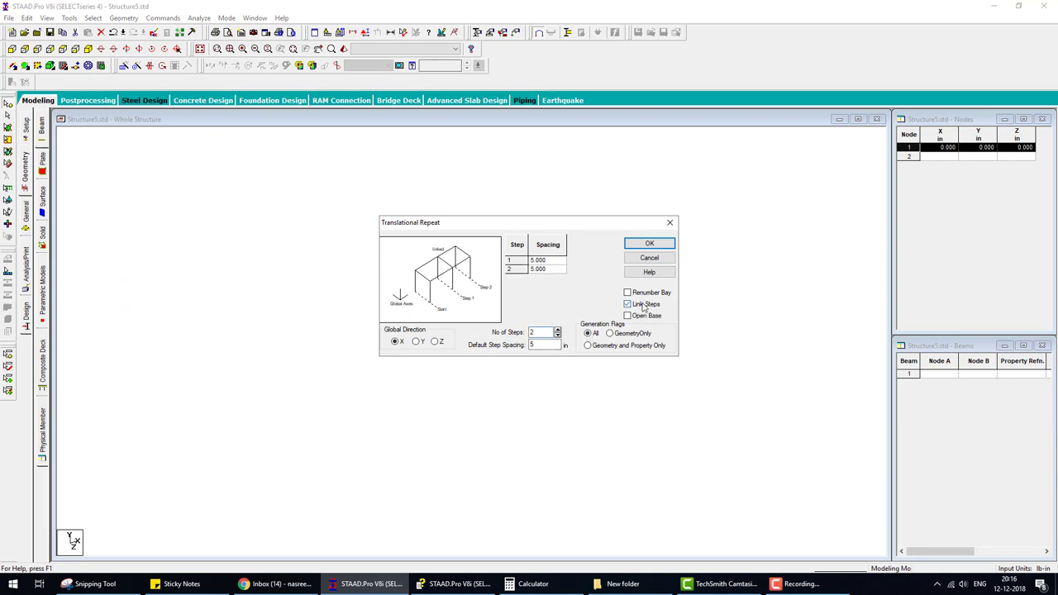
left_click(650, 243)
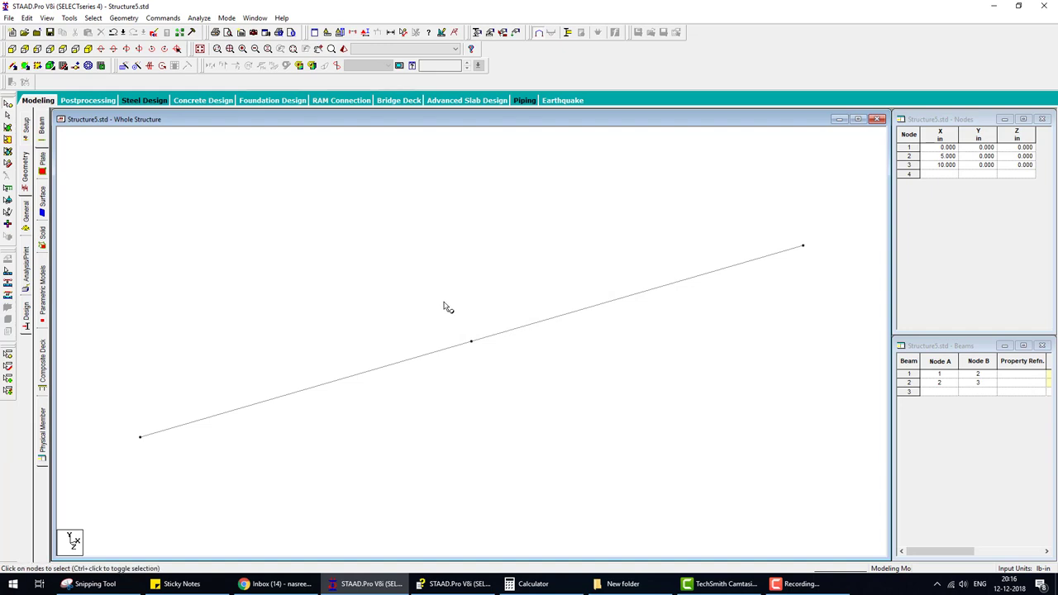
Repeat all three bar nodes 20 in along Y to form the three vertical wires
key("ctrl+a")
left_click(124, 66)
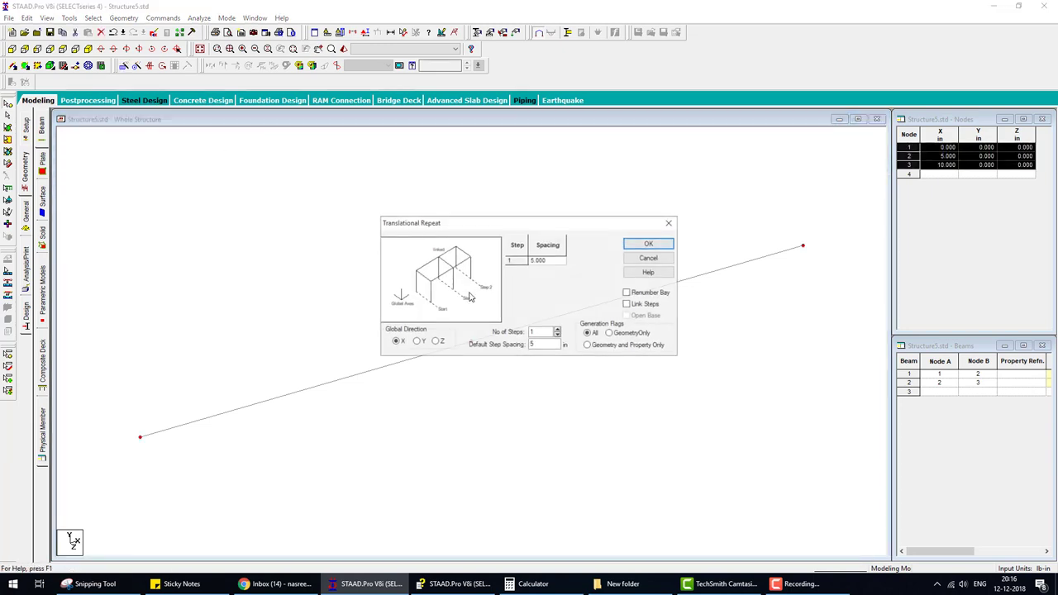
left_click(417, 342)
double_click(539, 344)
type("20")
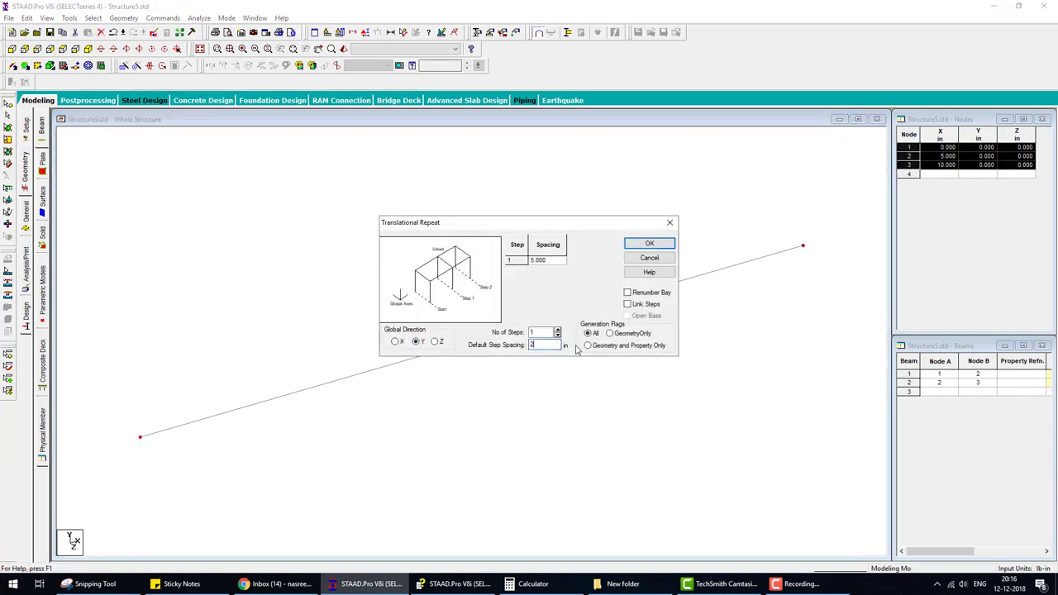
left_click(649, 244)
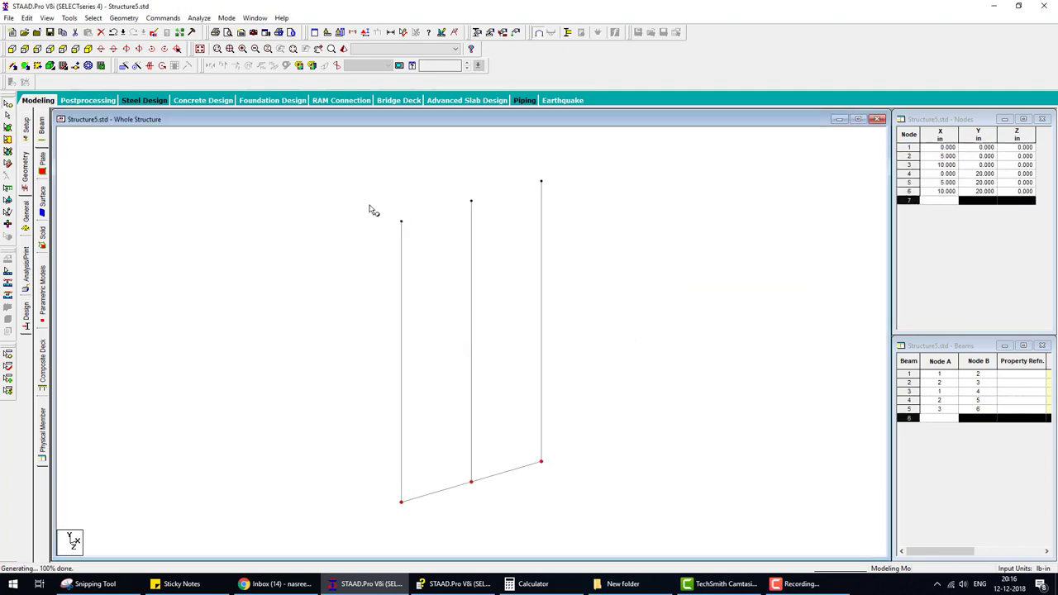
left_click_drag(357, 192, 654, 209)
Create a new Fixed support, listed as Support 2
left_click(28, 214)
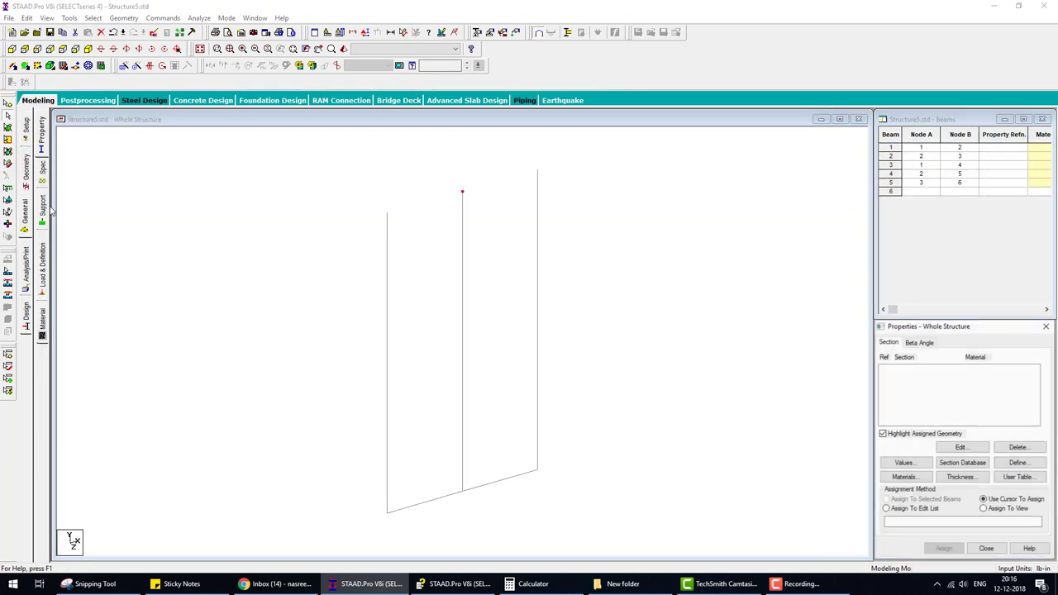
left_click(43, 206)
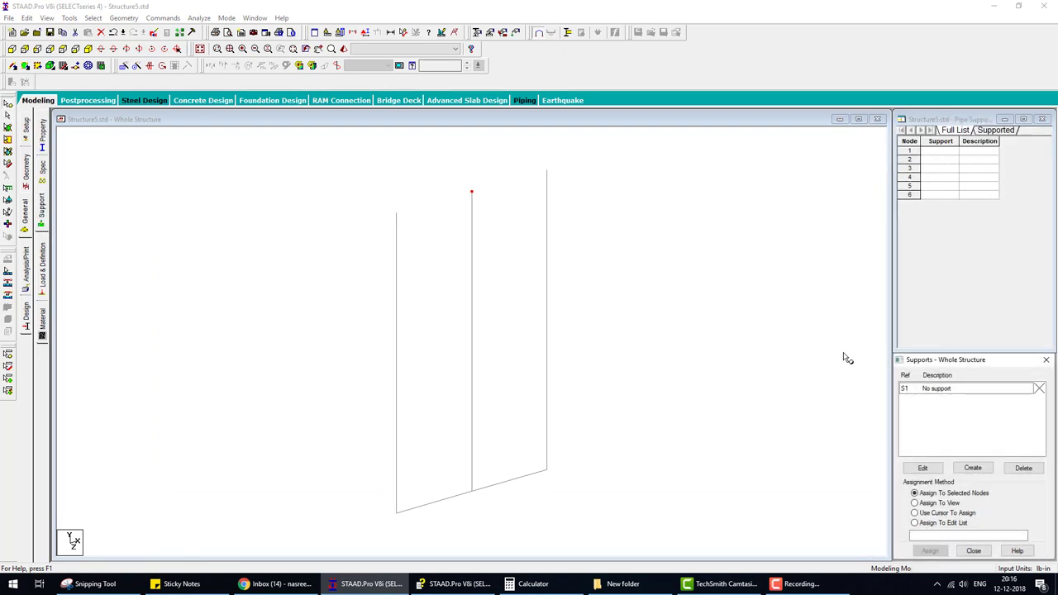
left_click(973, 468)
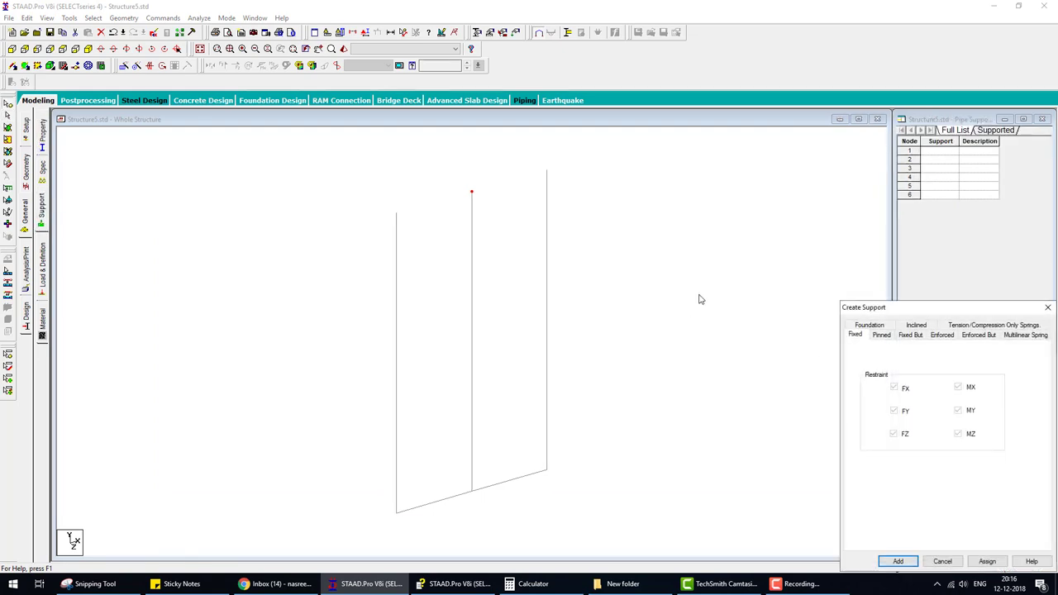
left_click(908, 562)
left_click(943, 400)
Assign Support 2 to the three top nodes 4, 5 and 6
left_click(459, 584)
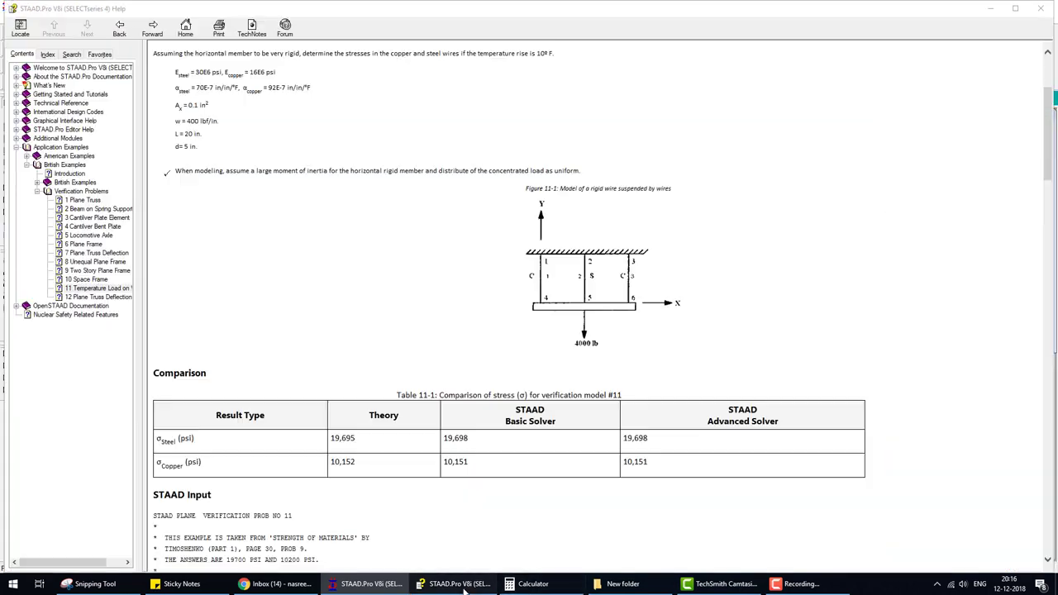
left_click(465, 587)
left_click_drag(339, 142, 590, 279)
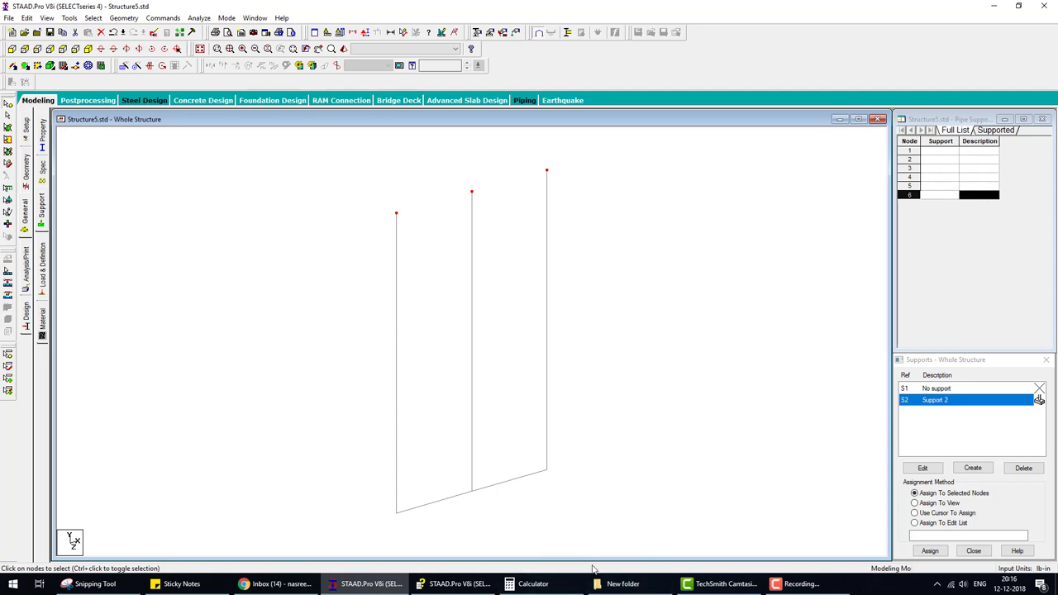
left_click(930, 551)
left_click(975, 487)
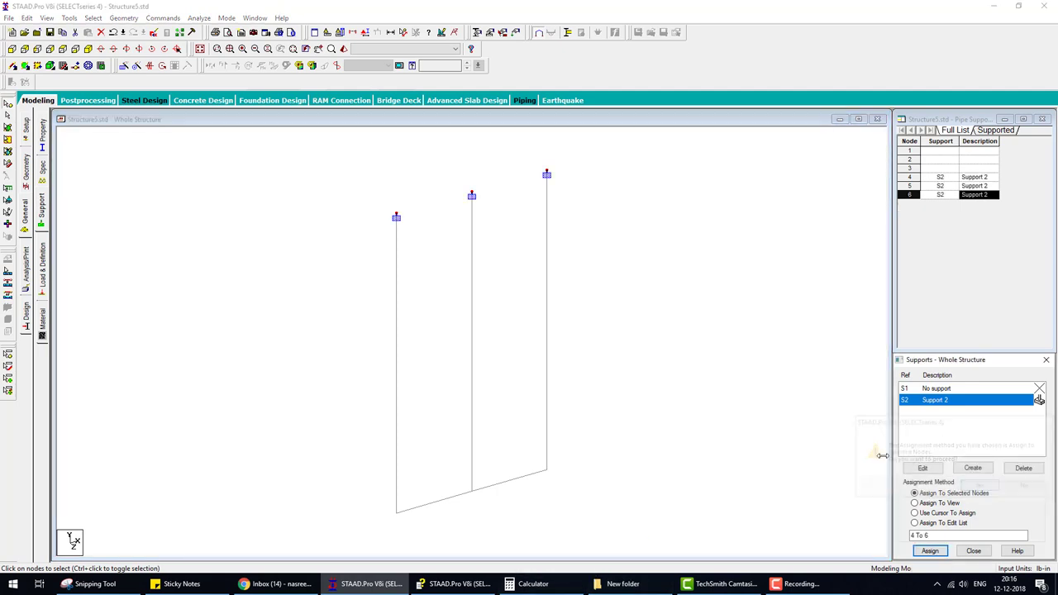
left_click(664, 373)
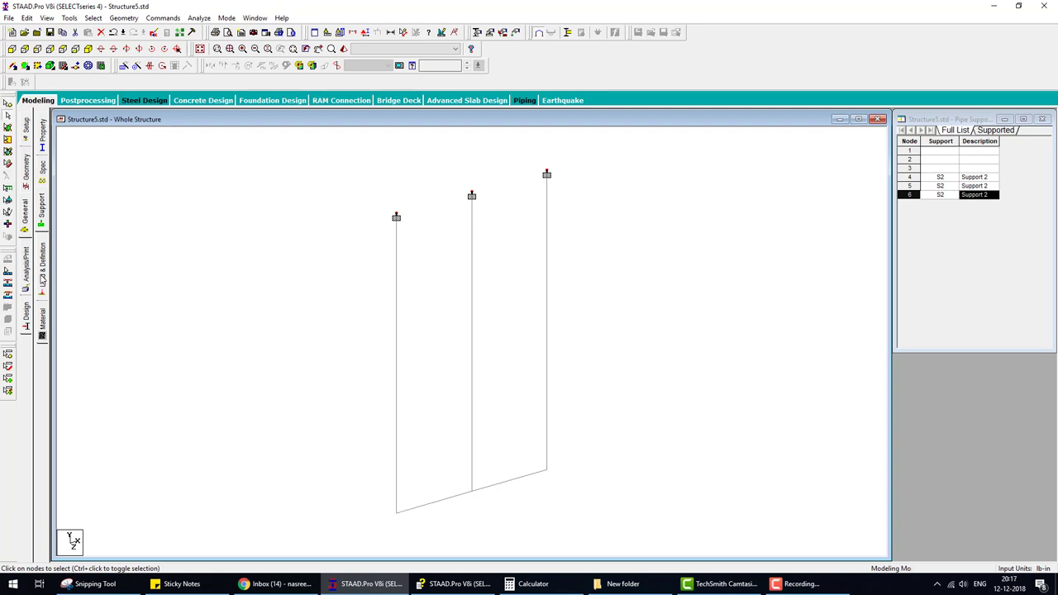
left_click(43, 281)
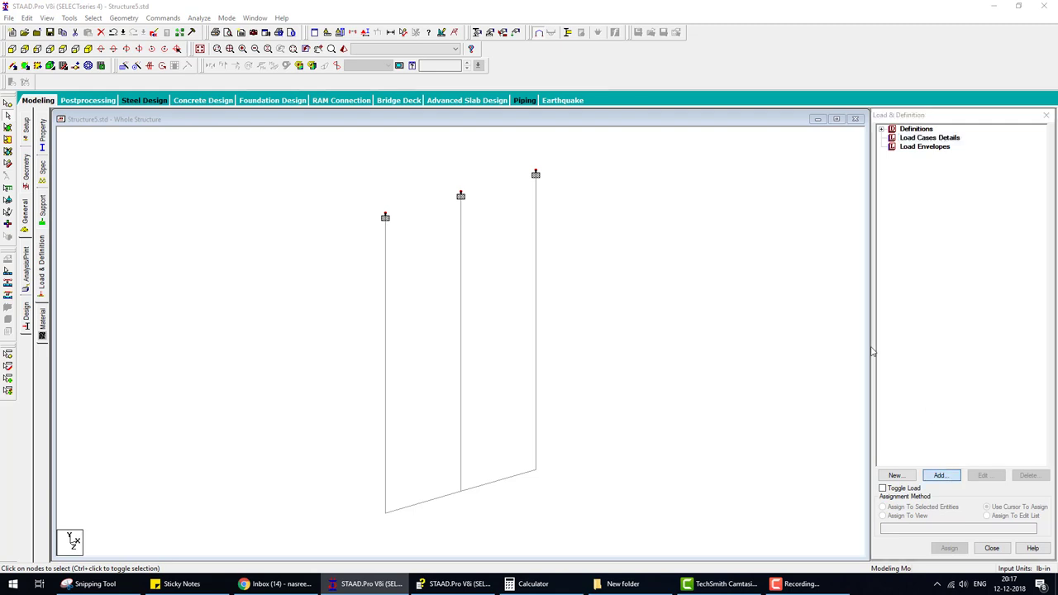
Add primary load case 1 of type Dead, titled 'dead'
left_click(626, 229)
left_click(508, 292)
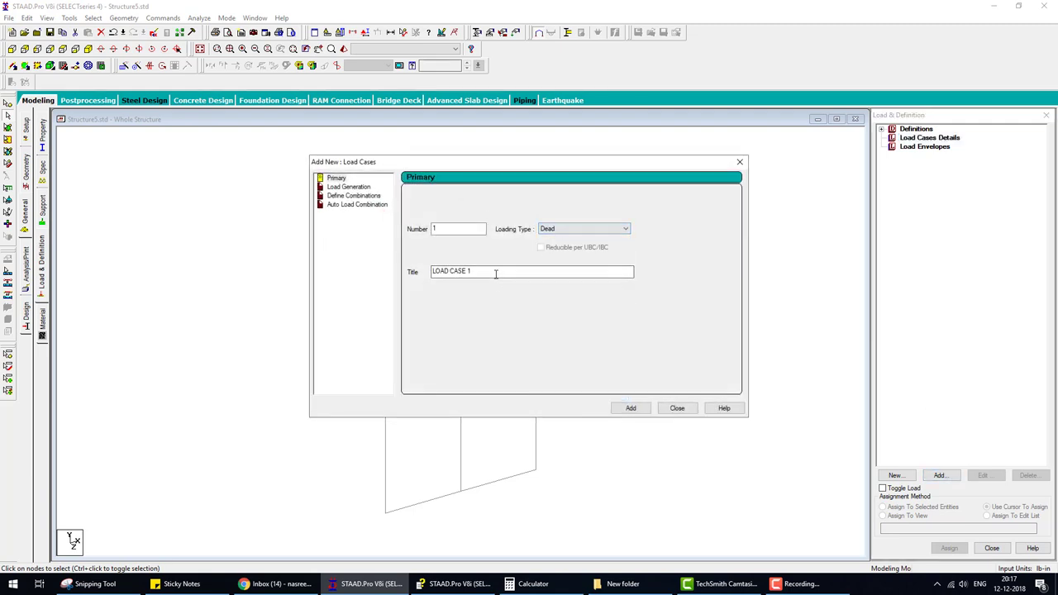
left_click_drag(497, 274, 124, 255)
type("dead")
left_click(644, 409)
left_click(677, 409)
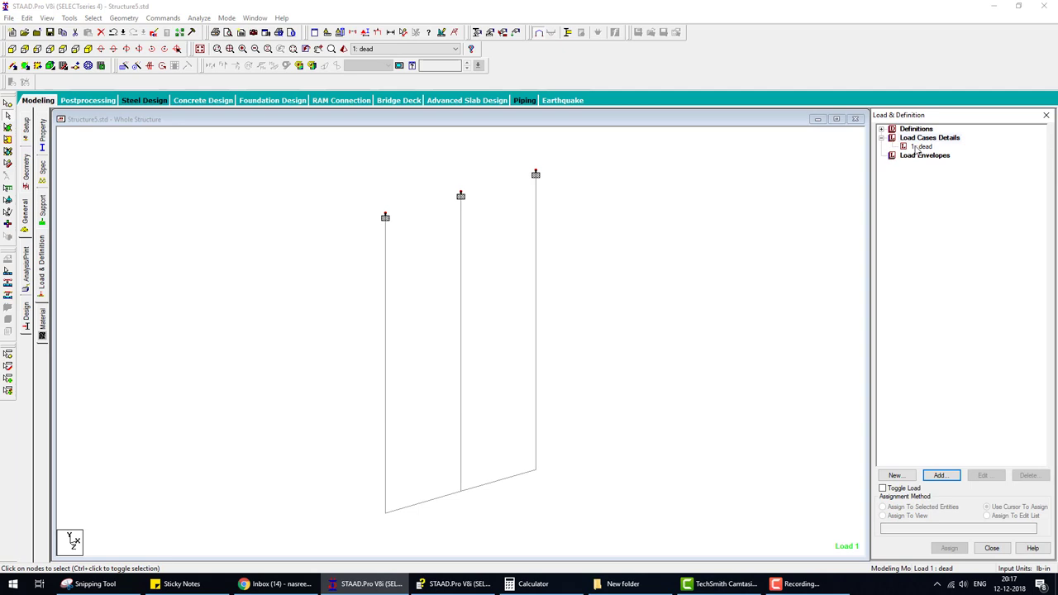
Add a uniform member force of -400 lb/in in GY and apply it to the bottom beams
left_click(941, 475)
left_click(295, 157)
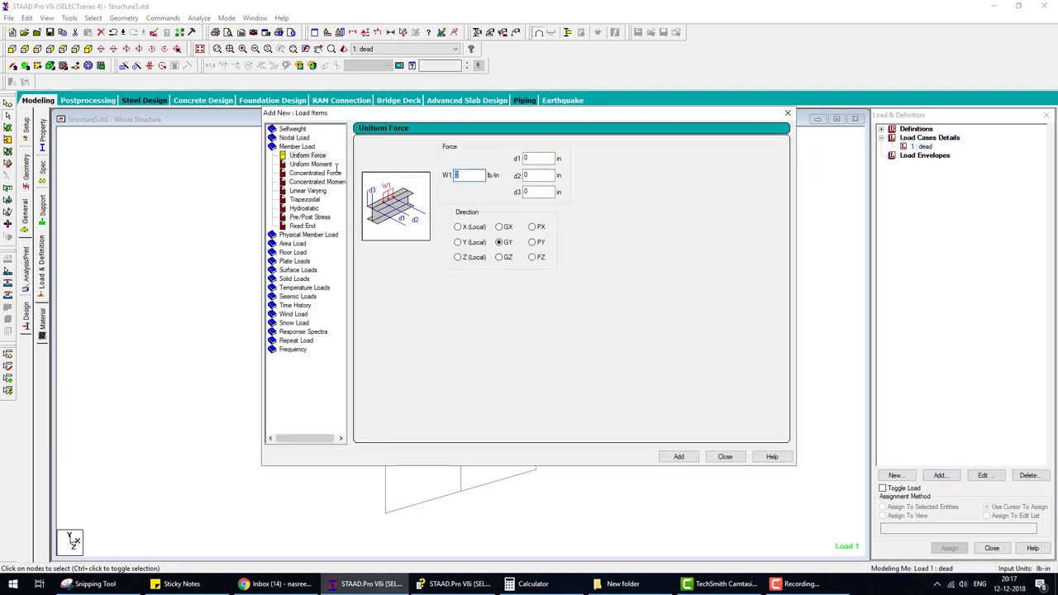
type("-400")
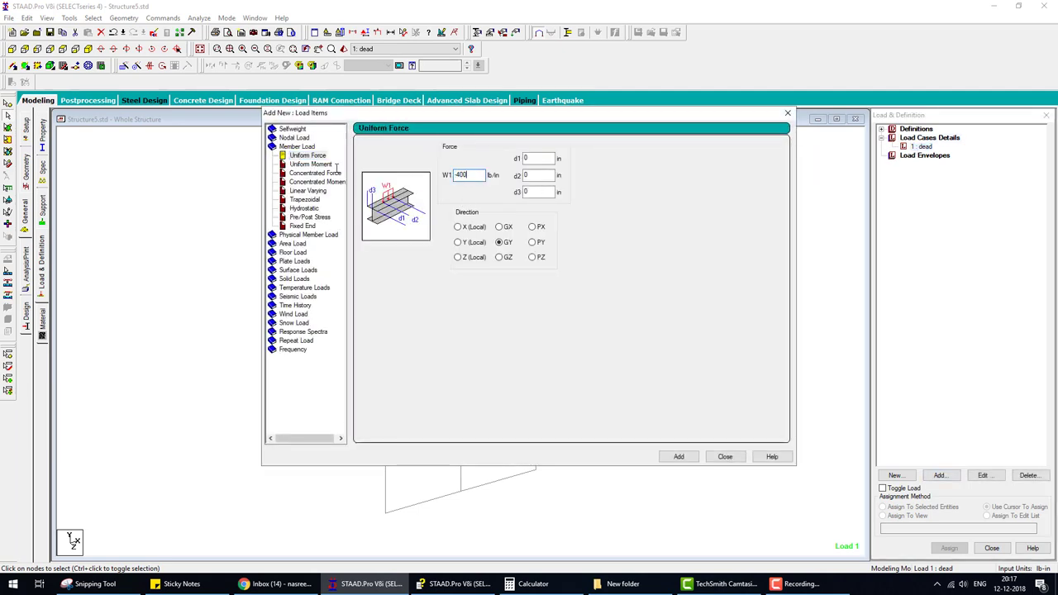
left_click(679, 456)
left_click(725, 456)
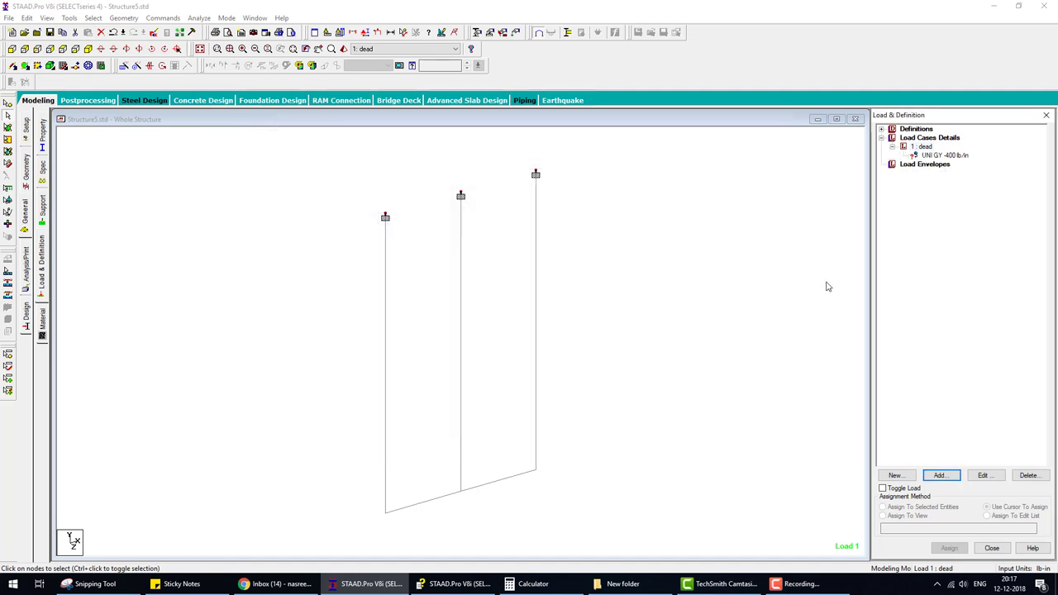
left_click(938, 155)
left_click(950, 548)
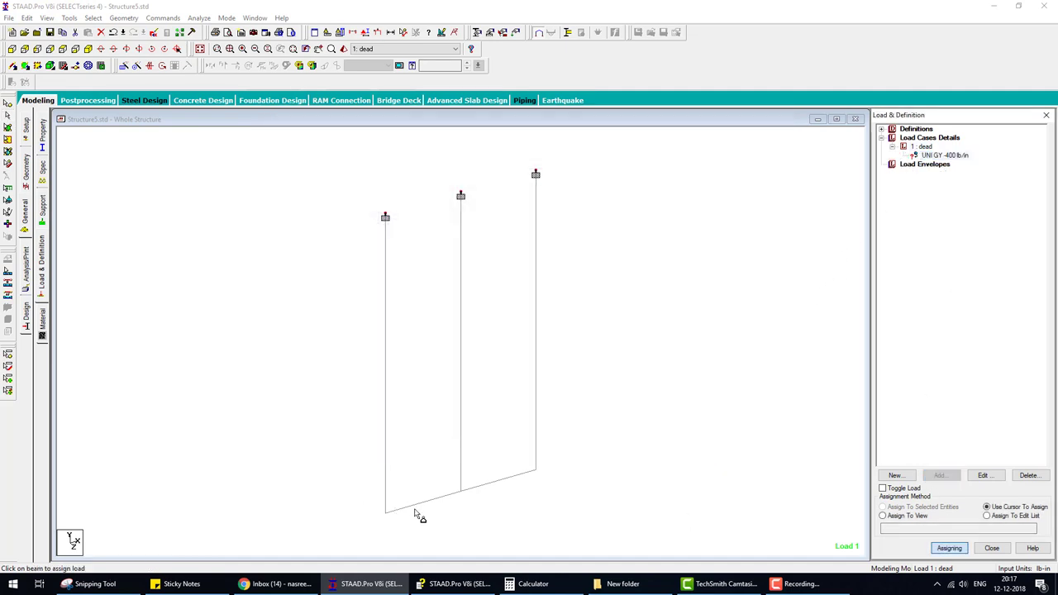
left_click(431, 507)
left_click(490, 494)
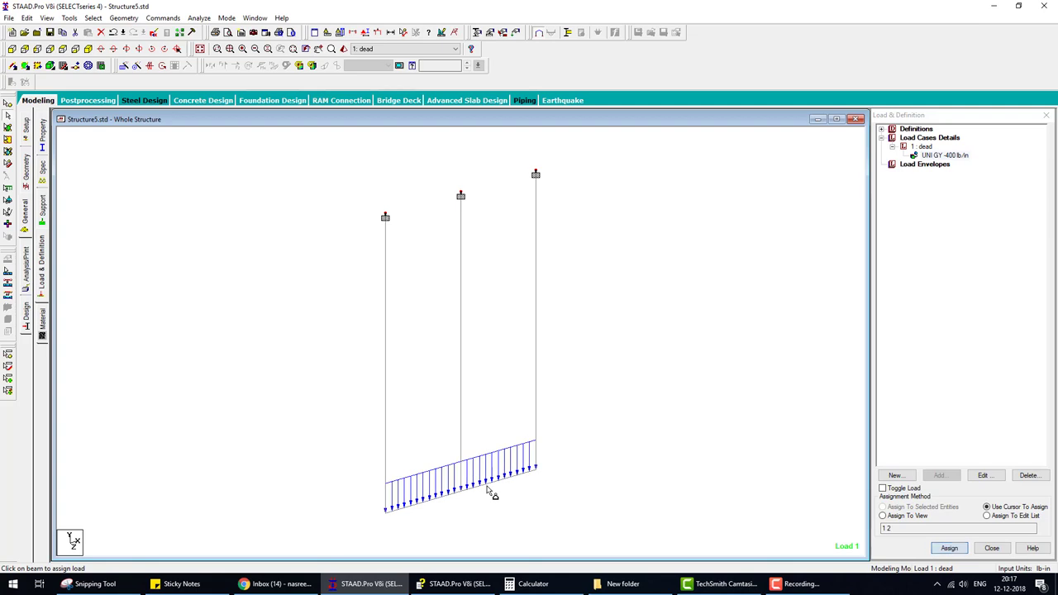
left_click(455, 584)
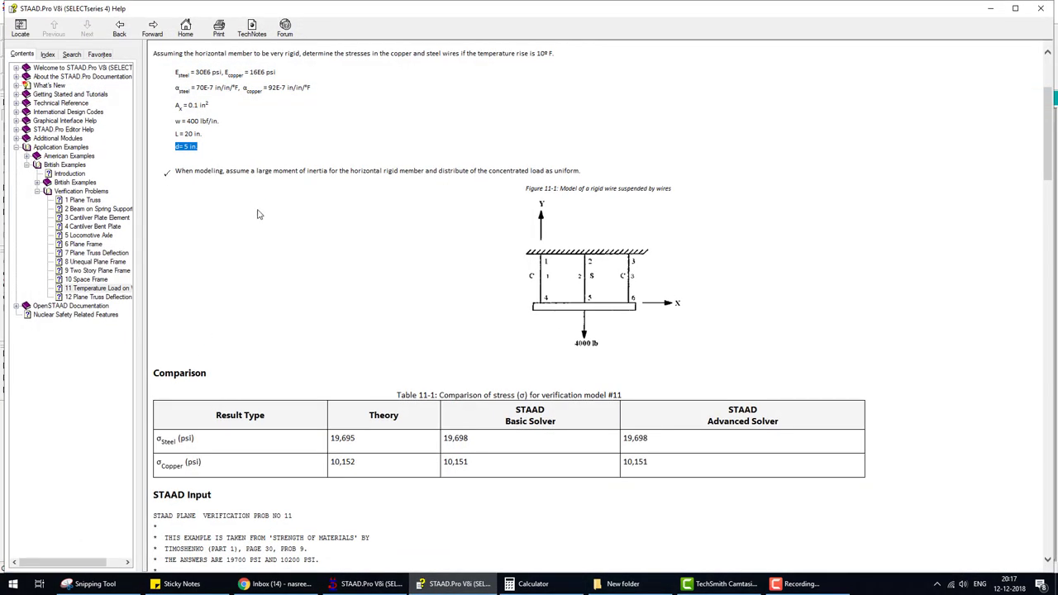
scroll(326, 307, "up", 3)
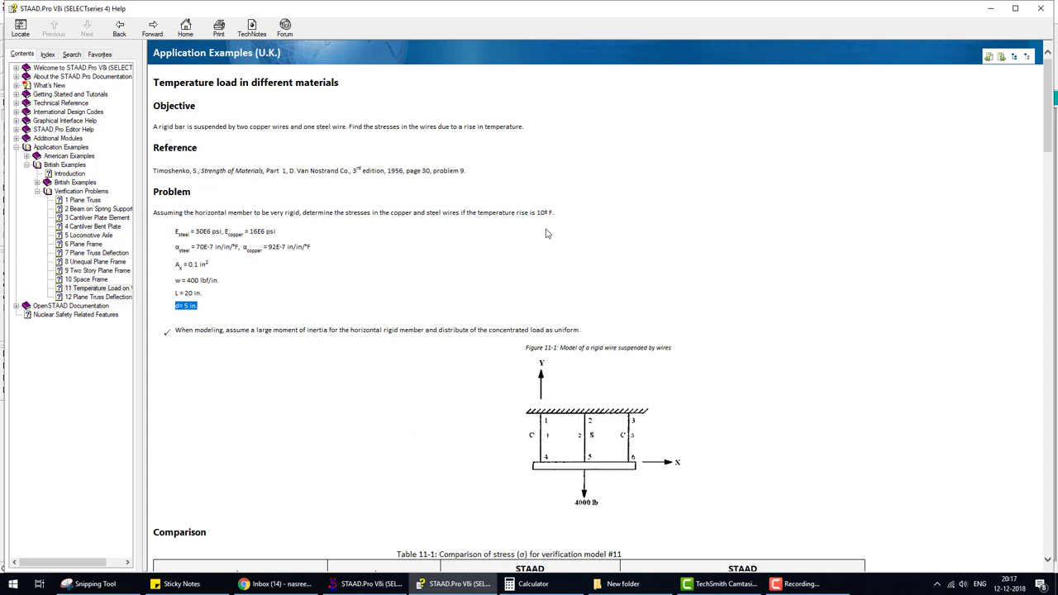
left_click_drag(552, 216, 560, 212)
left_click_drag(543, 237, 561, 201)
left_click_drag(513, 446, 719, 455)
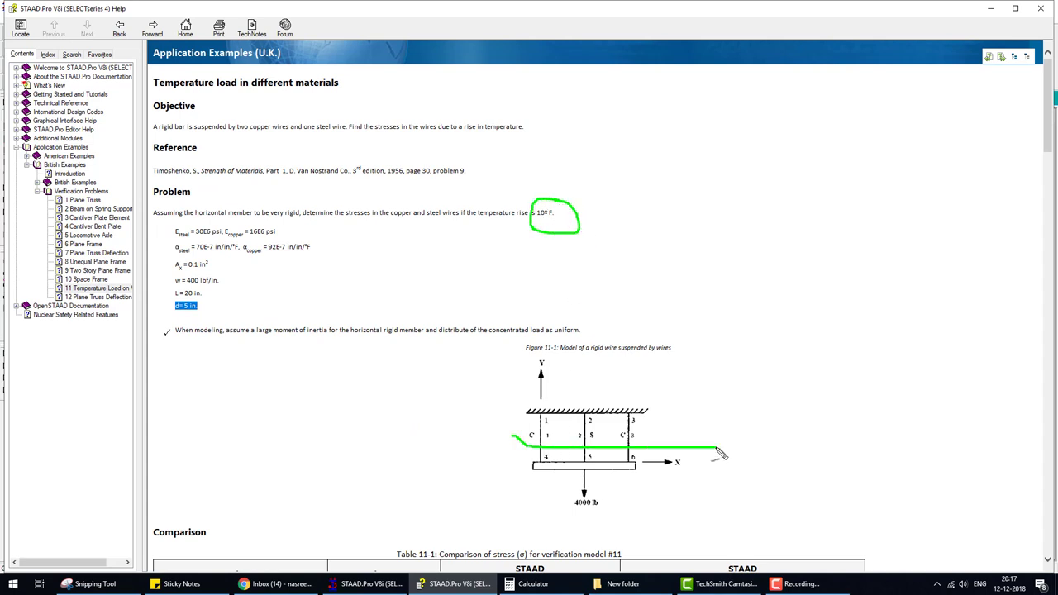
key("Escape")
Add a TEMP 10 temperature load item to the dead load case
left_click(371, 584)
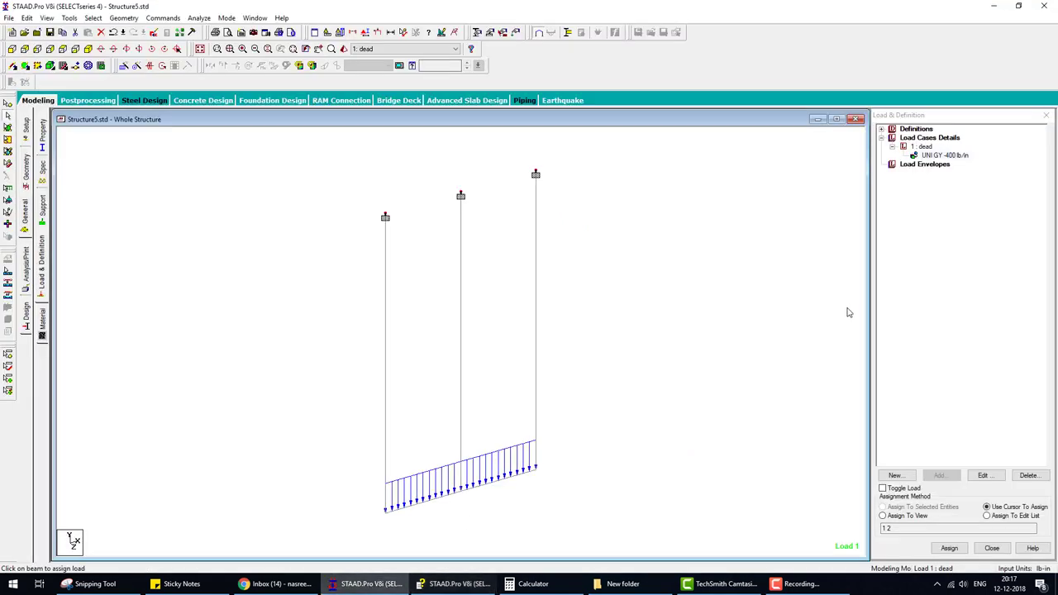
left_click(922, 148)
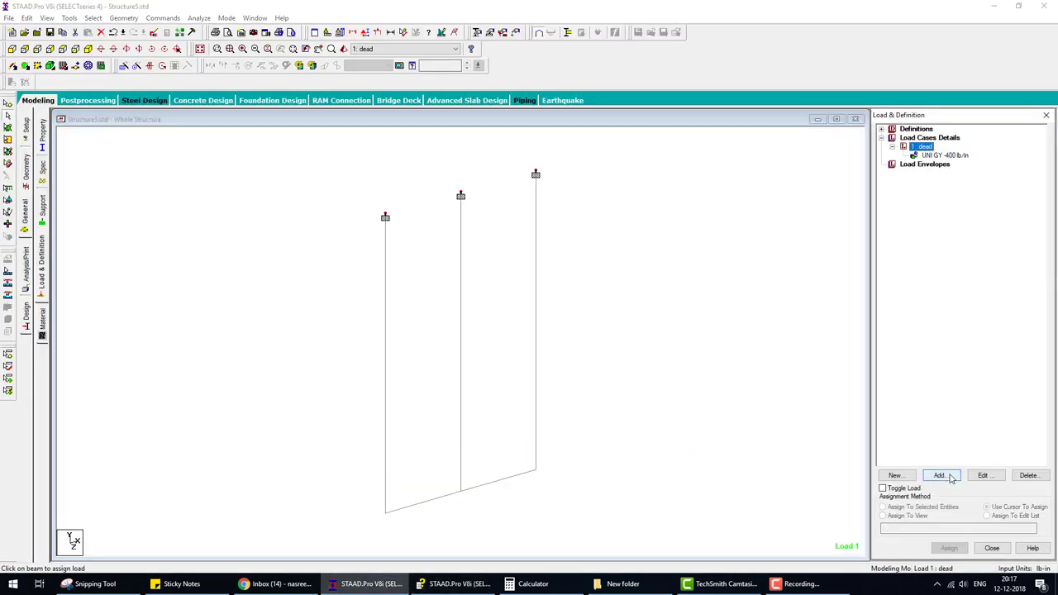
left_click(950, 477)
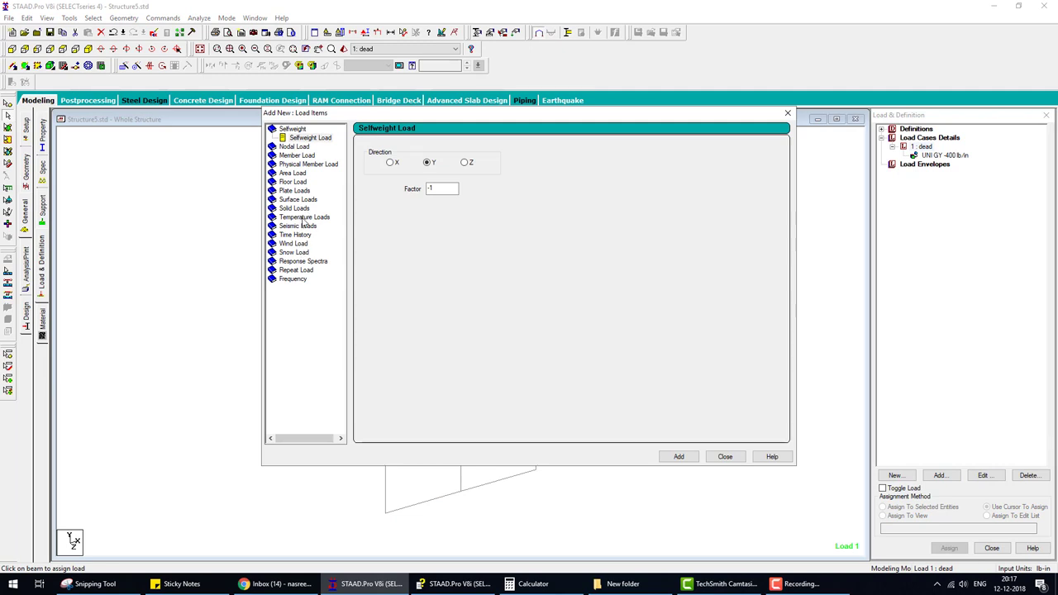
left_click(304, 217)
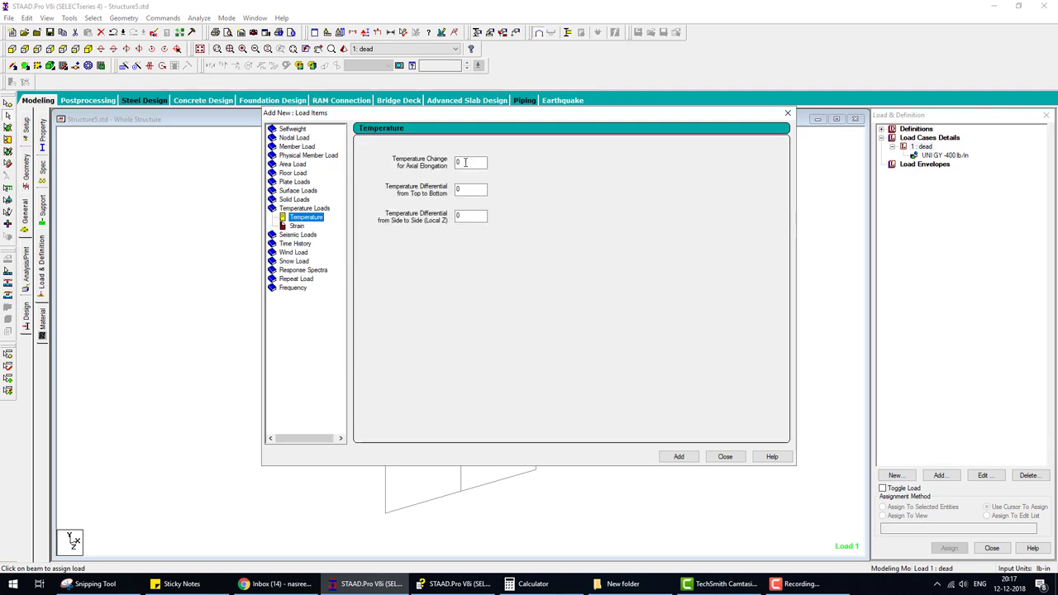
key("Tab")
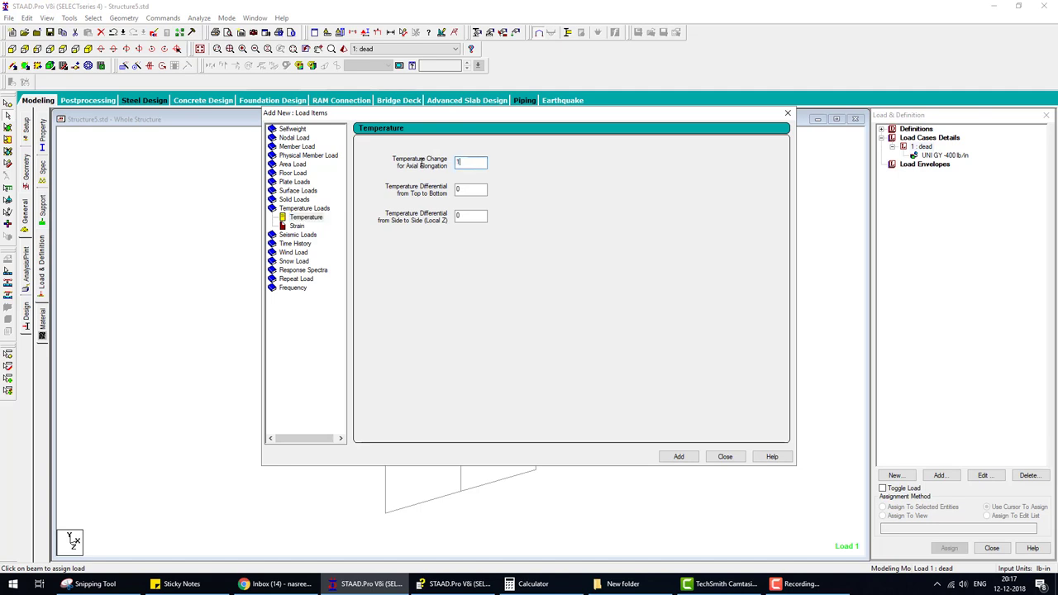
type("0")
left_click(679, 456)
left_click(725, 457)
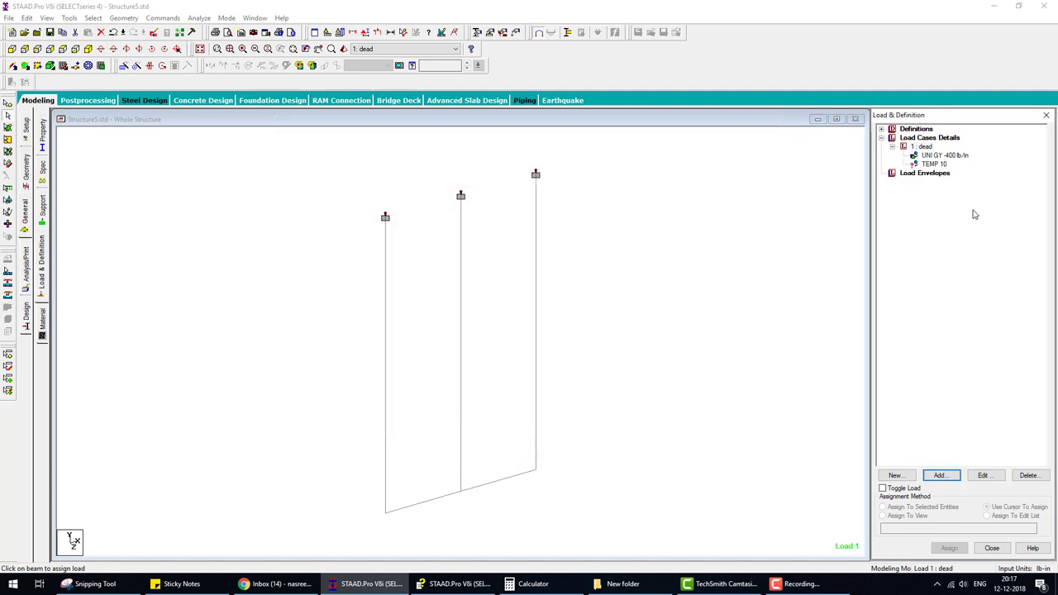
Select the TEMP 10 load and set it to assign by picking members individually
left_click(943, 166)
left_click(908, 516)
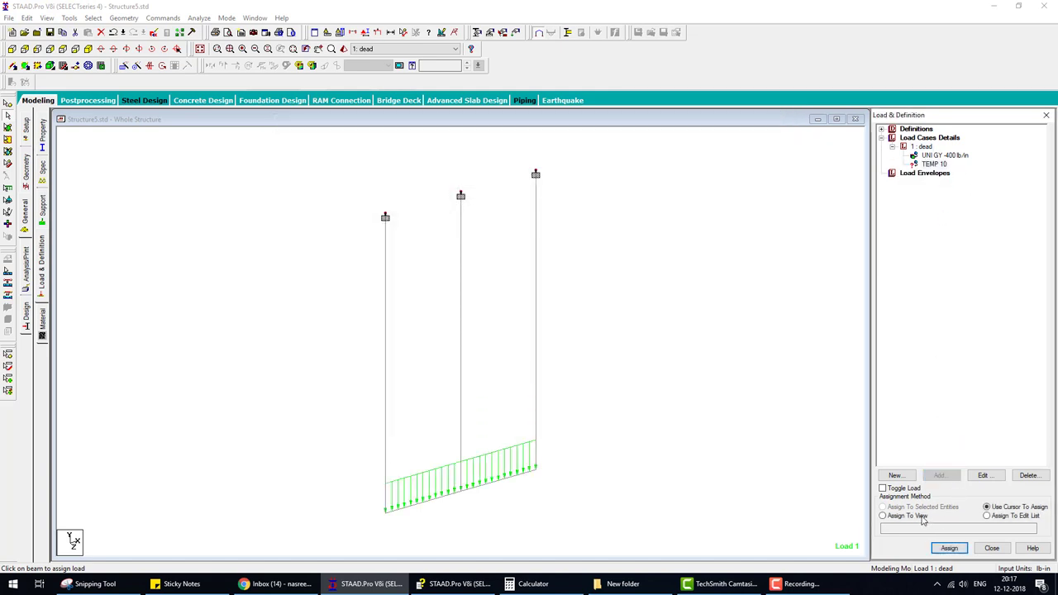
left_click(949, 548)
left_click(981, 362)
left_click(1004, 507)
left_click(950, 548)
Apply TEMP 10 to wire beams 3, 4 and 5, dismissing each confirmation
left_click(386, 409)
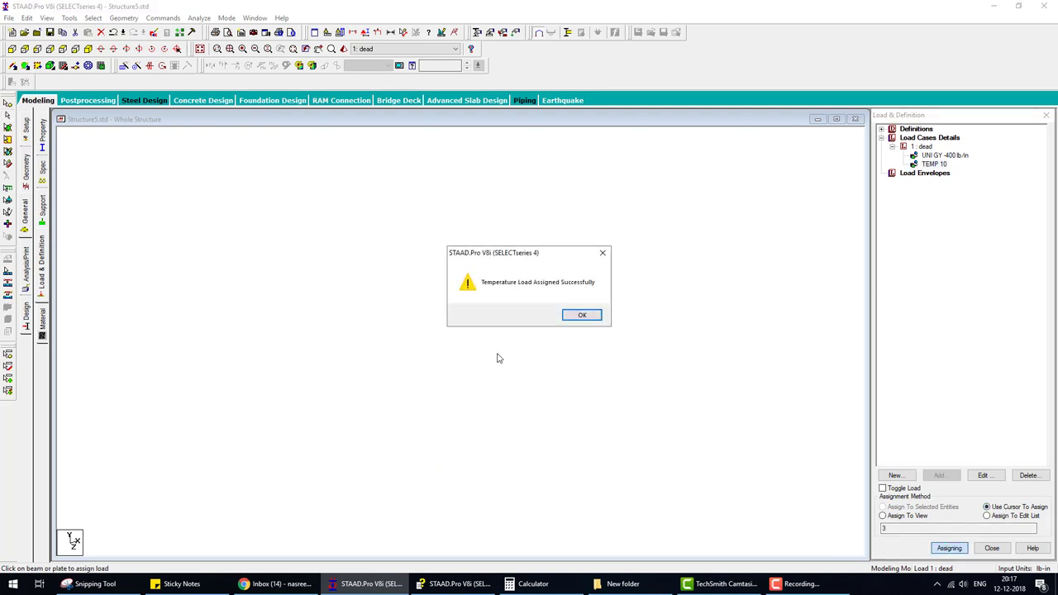
left_click(581, 315)
left_click(536, 372)
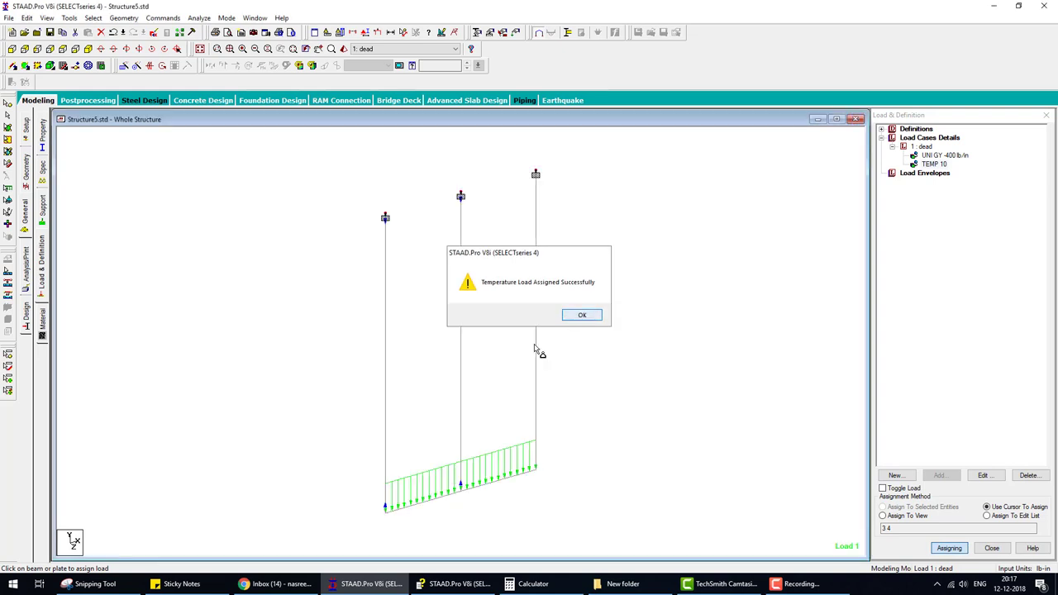
key("Return")
left_click(535, 372)
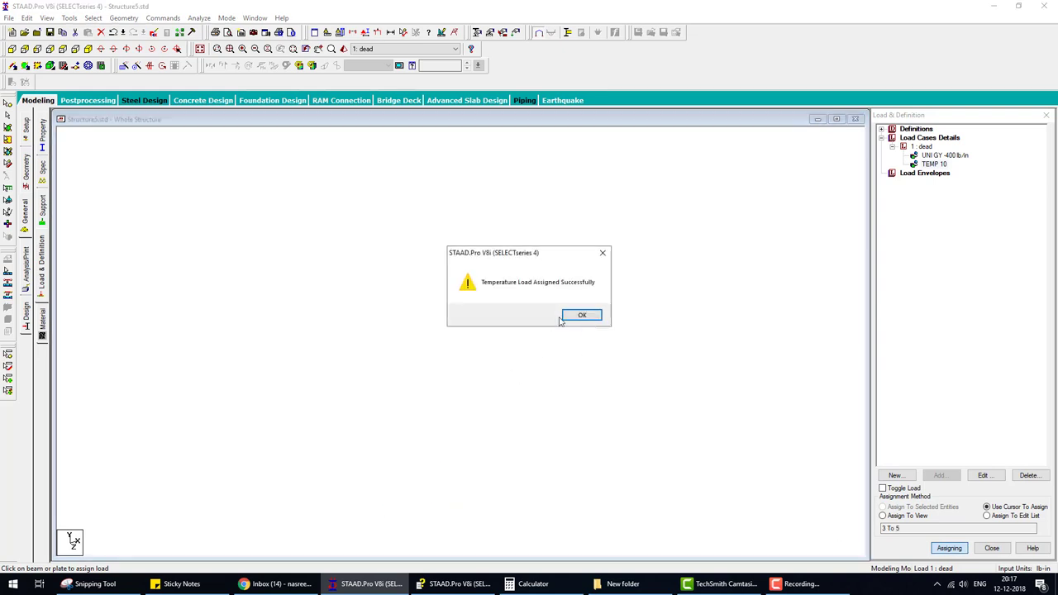
left_click(565, 317)
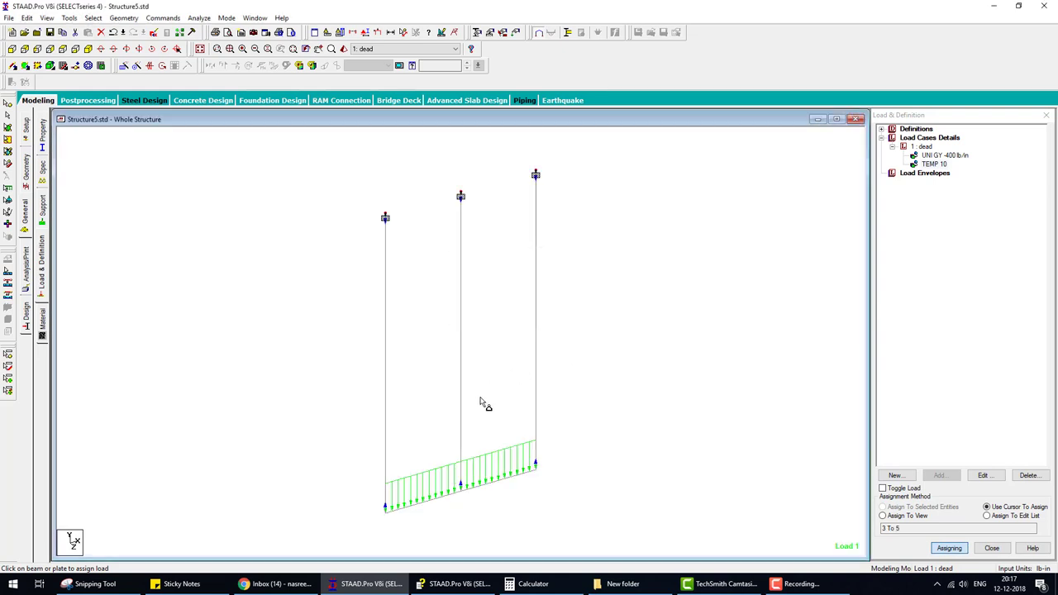
left_click(466, 582)
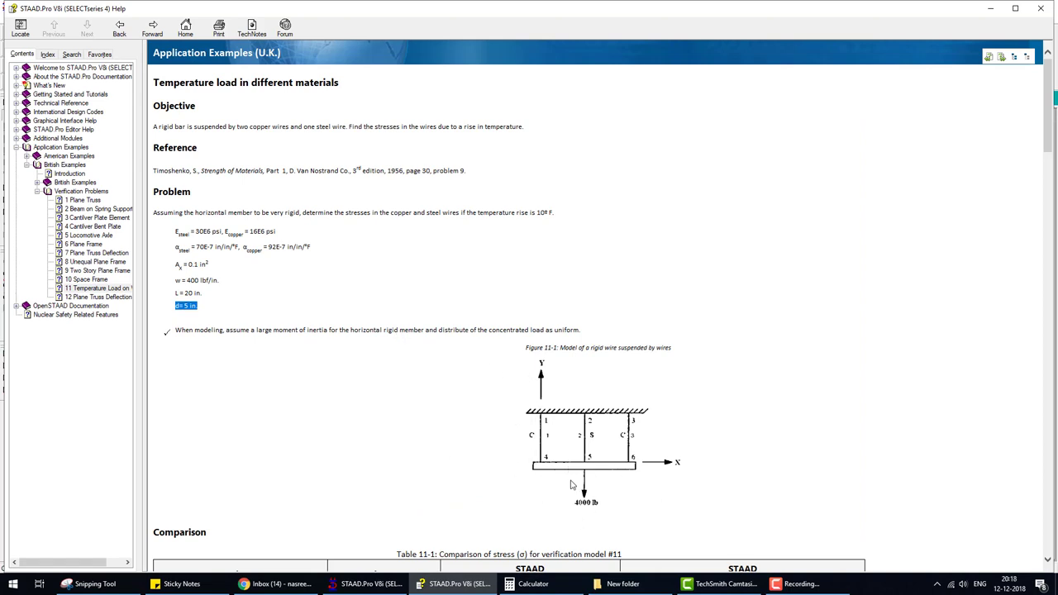
Pen-annotate the example's given values with an M note and 'Section', then erase the marks
mouse_move(222, 306)
left_mouse_down()
mouse_move(211, 324)
mouse_move(173, 246)
left_mouse_up()
left_click(361, 339)
mouse_move(412, 277)
left_mouse_down()
mouse_move(413, 237)
mouse_move(453, 263)
left_mouse_up()
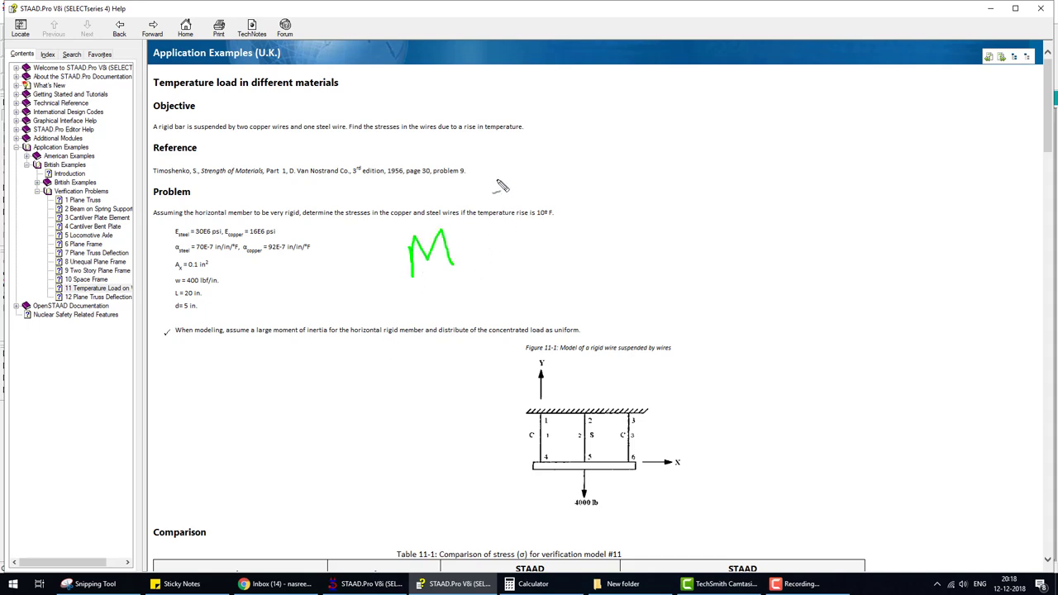
left_click_drag(493, 168, 547, 383)
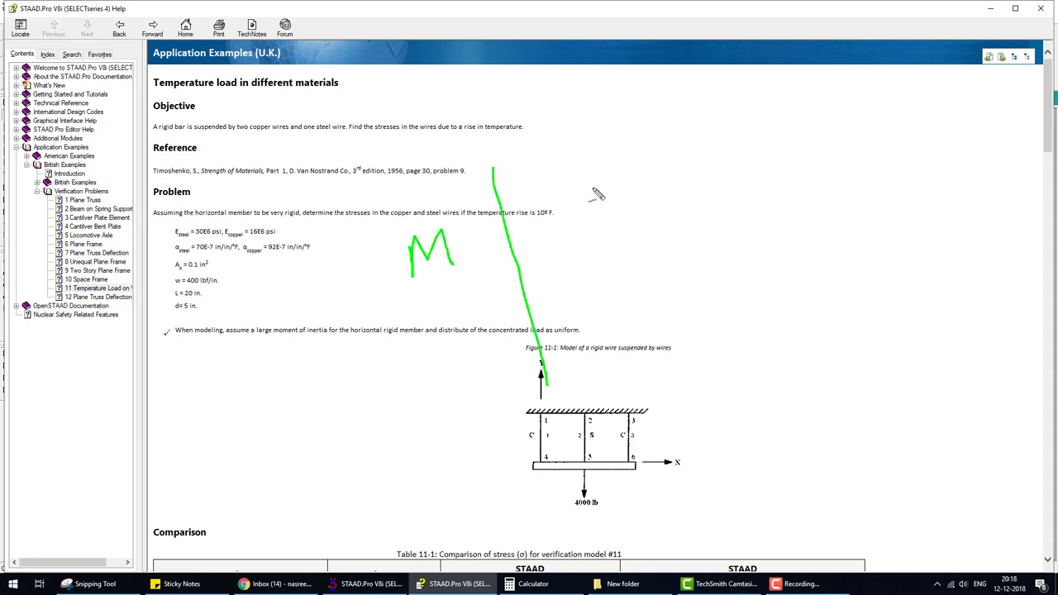
mouse_move(602, 182)
left_mouse_down()
mouse_move(581, 215)
mouse_move(635, 215)
left_mouse_up()
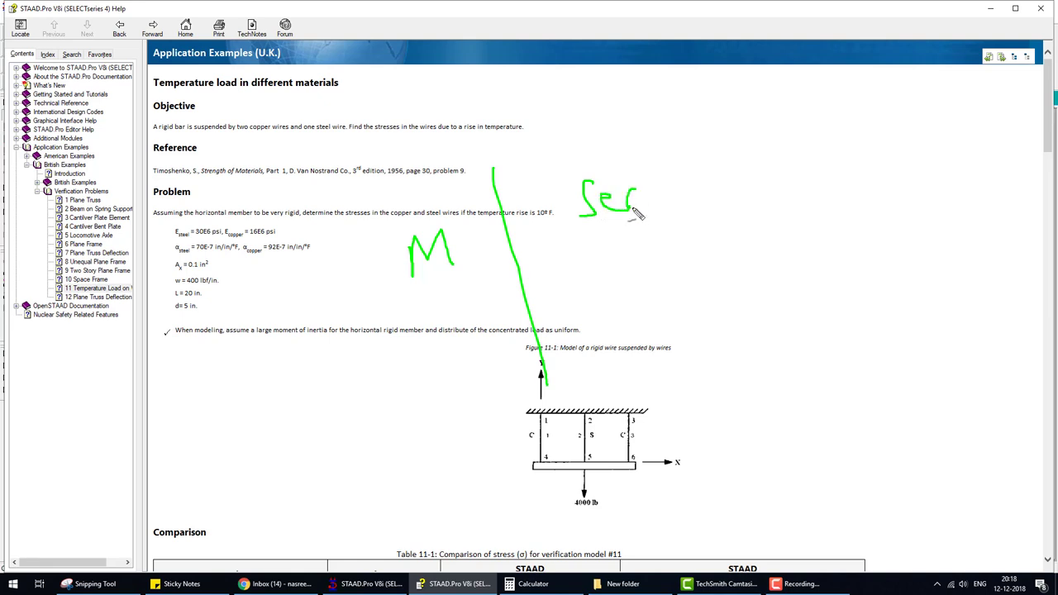
mouse_move(646, 166)
left_mouse_down()
mouse_move(665, 225)
mouse_move(692, 185)
mouse_move(754, 195)
left_mouse_up()
left_click_drag(809, 192, 592, 255)
mouse_move(319, 306)
left_mouse_down()
mouse_move(449, 289)
mouse_move(376, 219)
mouse_move(318, 305)
left_mouse_up()
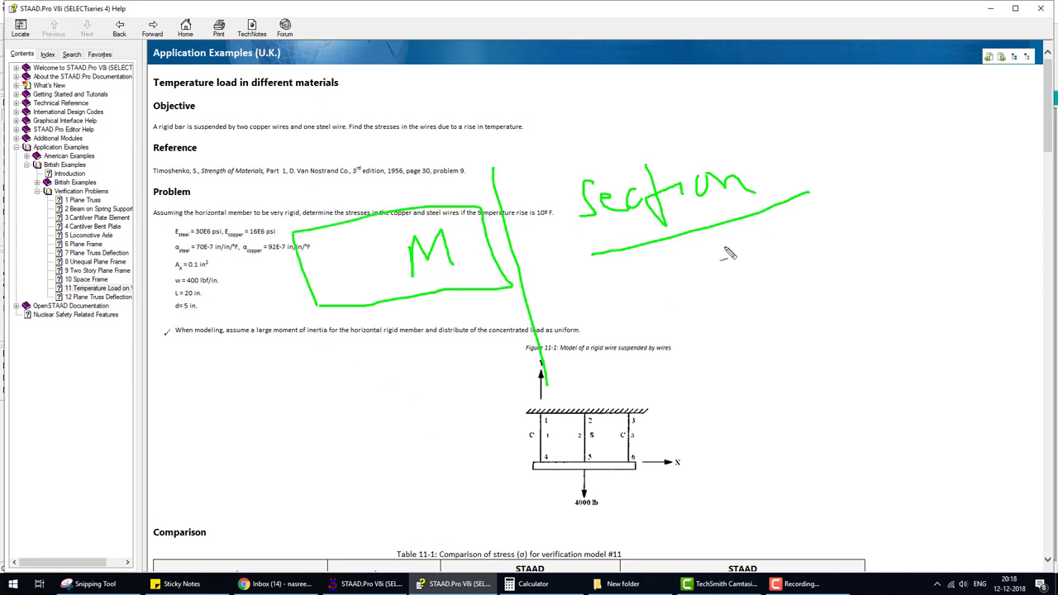
key("Escape")
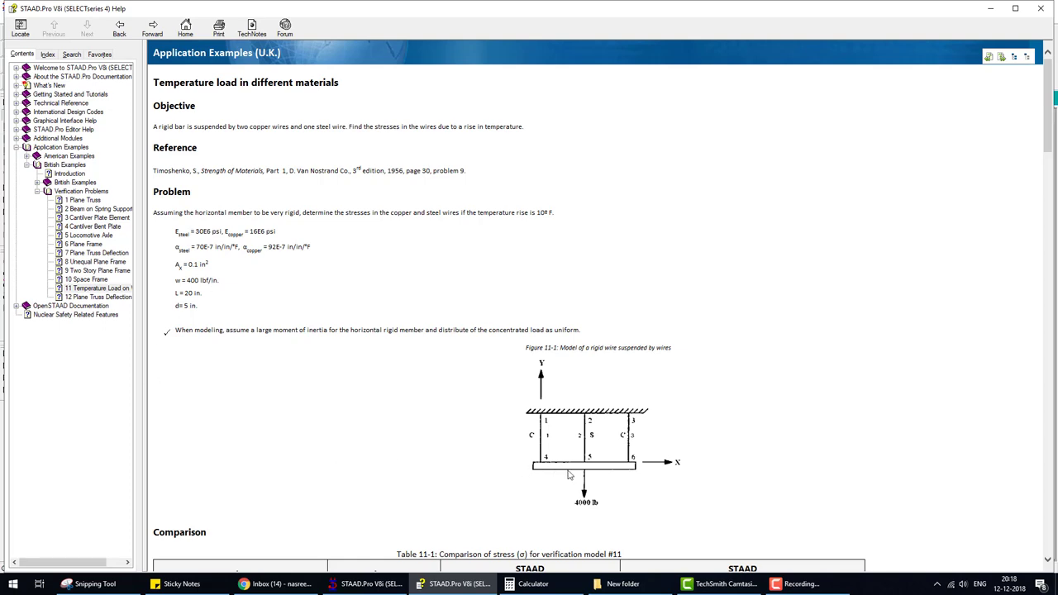
Scroll to the wire figure and annotate the wires with Ax = .1
scroll(408, 423, "down", 1)
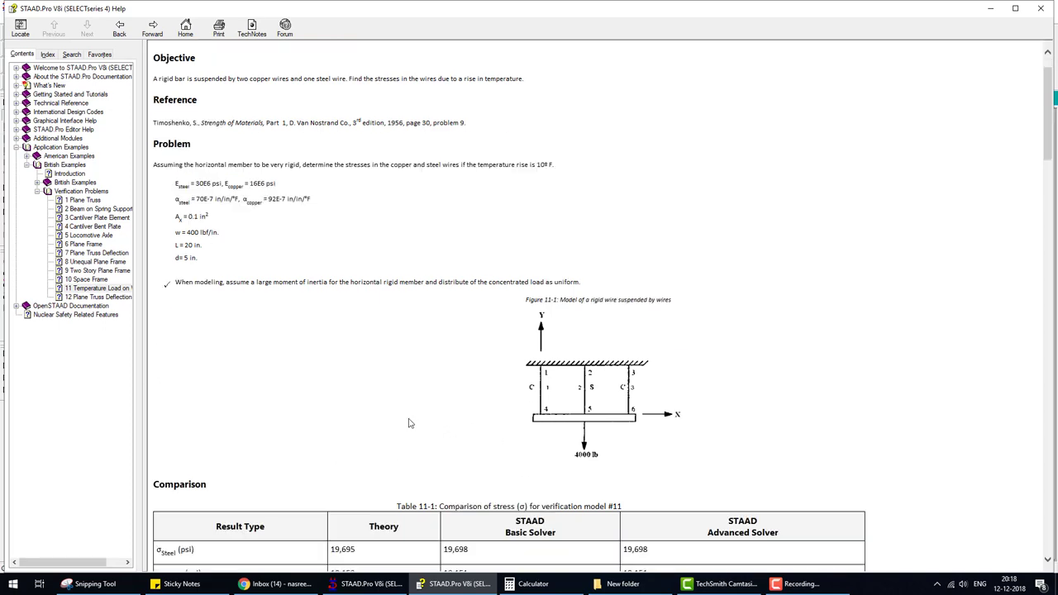
scroll(407, 423, "down", 4)
scroll(407, 424, "down", 2)
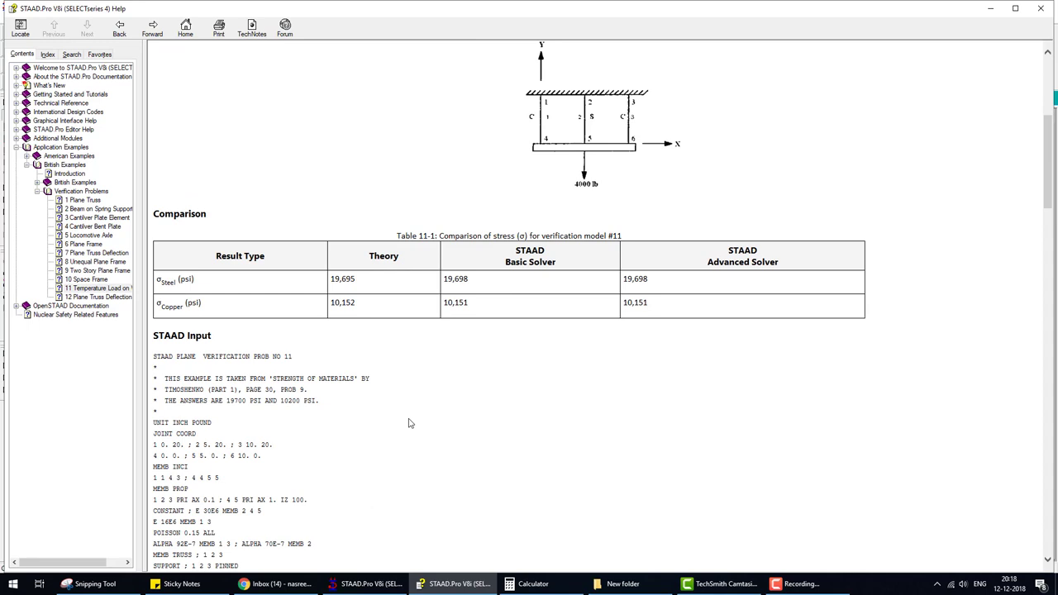
scroll(408, 424, "up", 3)
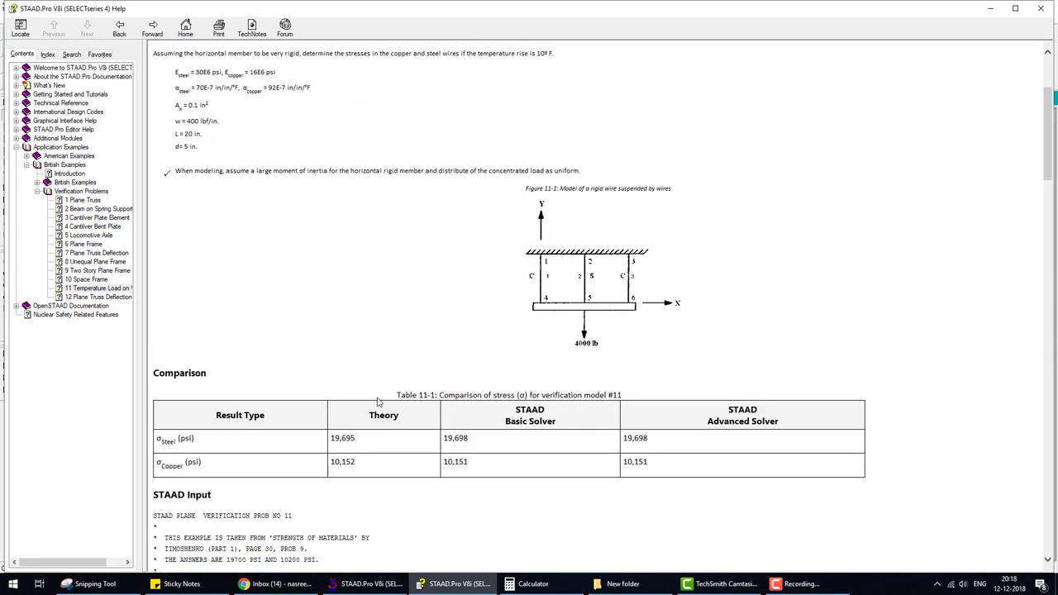
mouse_move(529, 274)
left_mouse_down()
mouse_move(697, 280)
mouse_move(770, 222)
mouse_move(796, 153)
mouse_move(819, 196)
left_mouse_up()
mouse_move(784, 189)
left_mouse_down()
mouse_move(823, 176)
mouse_move(865, 187)
mouse_move(833, 192)
left_mouse_up()
mouse_move(878, 163)
left_mouse_down()
mouse_move(901, 153)
mouse_move(913, 167)
left_mouse_up()
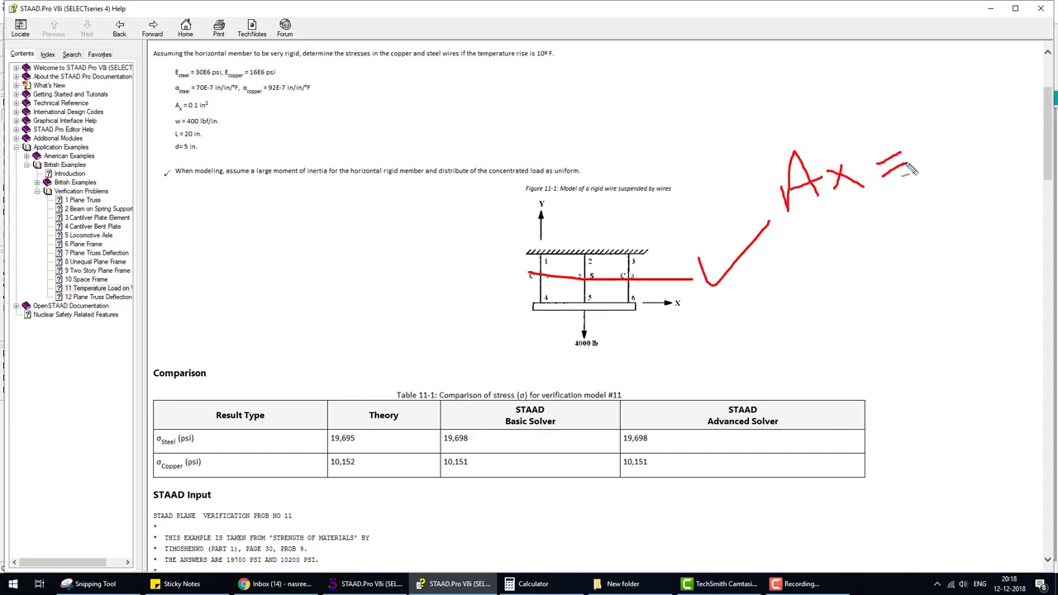
left_click_drag(916, 125, 929, 163)
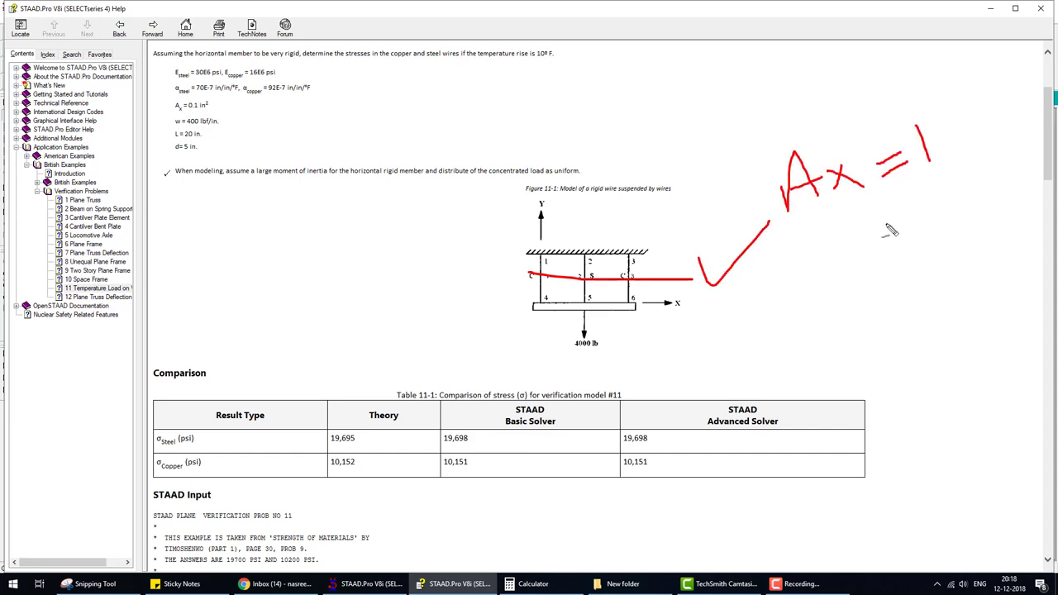
left_click(920, 159)
Annotate the rigid bar with Ax = 1 and Iz = 100, then return to STAAD.Pro
mouse_move(609, 327)
left_mouse_down()
mouse_move(819, 308)
mouse_move(827, 286)
mouse_move(851, 294)
left_mouse_up()
mouse_move(837, 276)
left_mouse_down()
mouse_move(820, 308)
mouse_move(904, 254)
mouse_move(947, 266)
left_mouse_up()
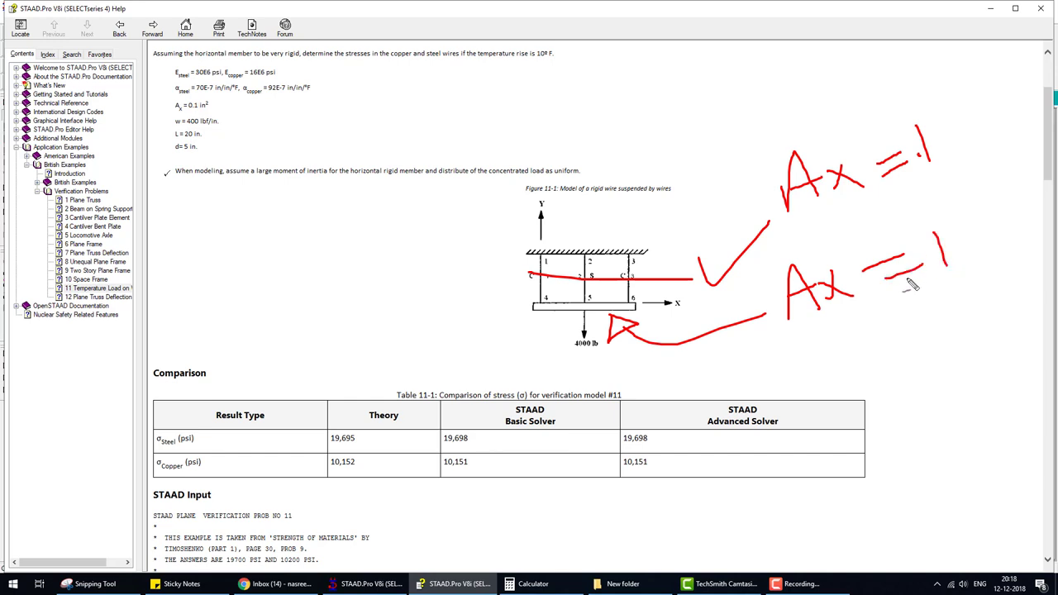
mouse_move(803, 337)
left_mouse_down()
mouse_move(815, 335)
mouse_move(812, 355)
mouse_move(888, 325)
mouse_move(917, 299)
mouse_move(928, 309)
left_mouse_up()
mouse_move(936, 293)
left_mouse_down()
mouse_move(943, 314)
mouse_move(968, 291)
left_mouse_up()
left_click_drag(988, 294, 984, 293)
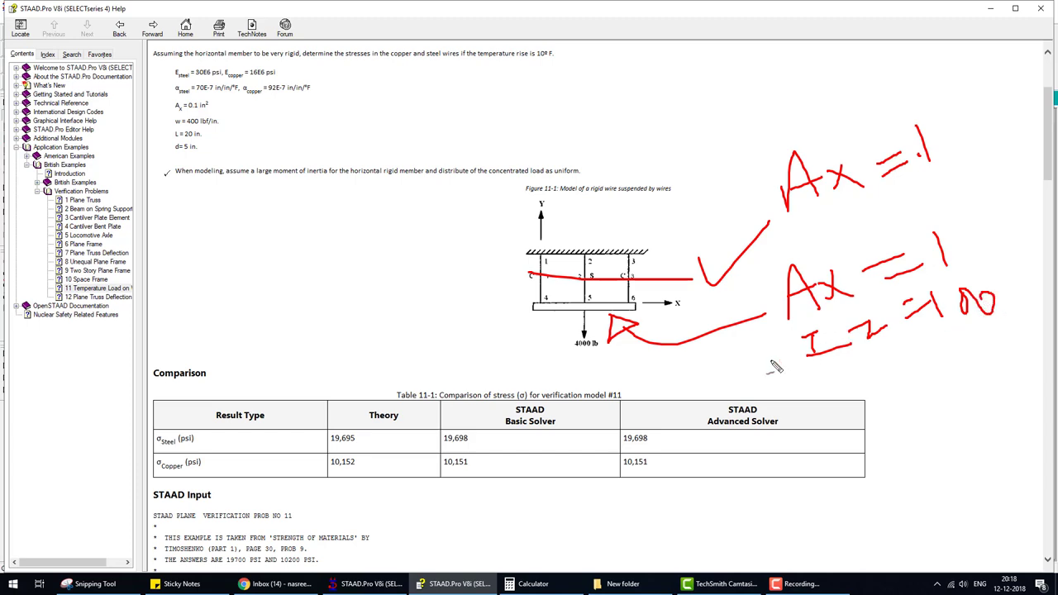
left_click(363, 583)
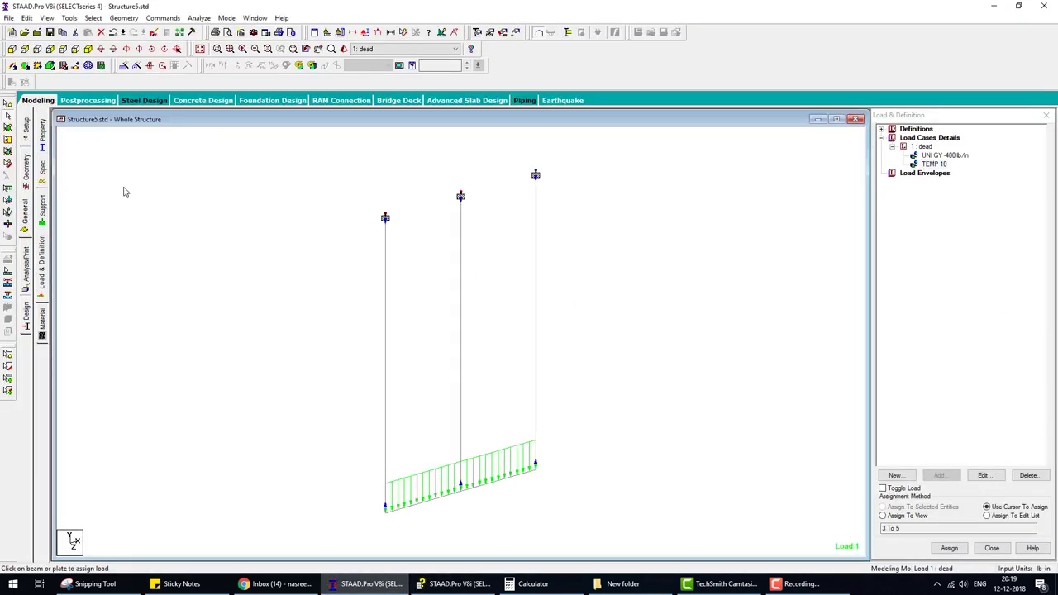
Define a Prismatic General section with AX 0.1 in²
left_click(43, 140)
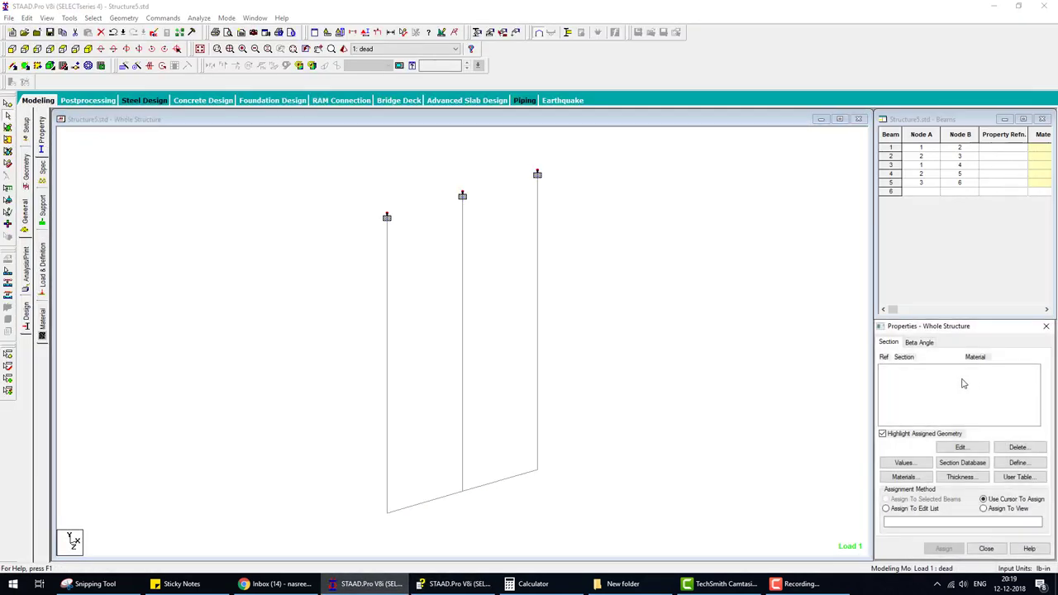
left_click(1031, 466)
left_click(369, 230)
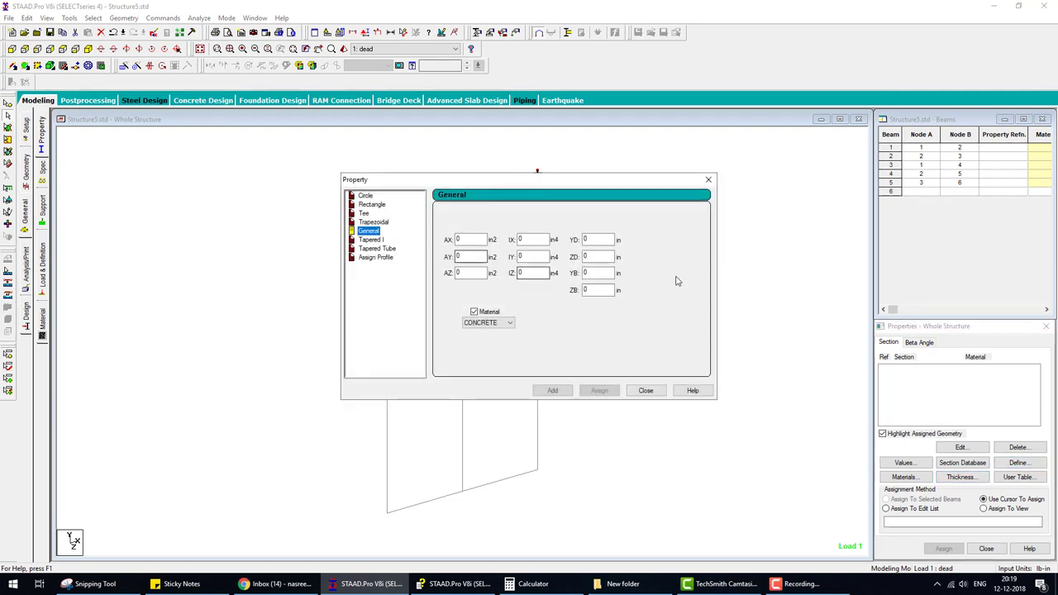
double_click(480, 240)
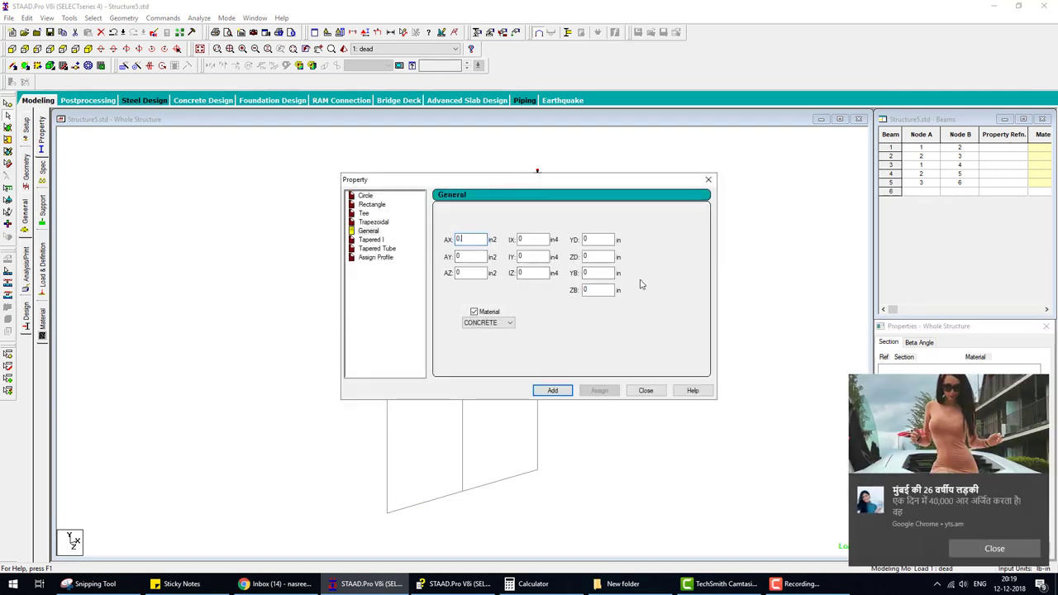
type(".1")
left_click(995, 548)
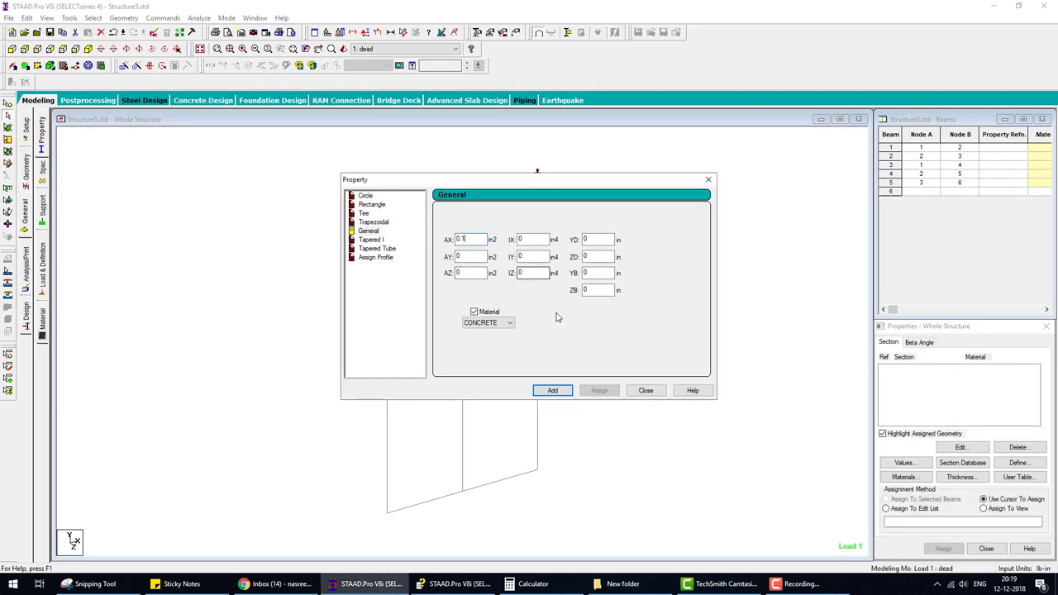
left_click(552, 391)
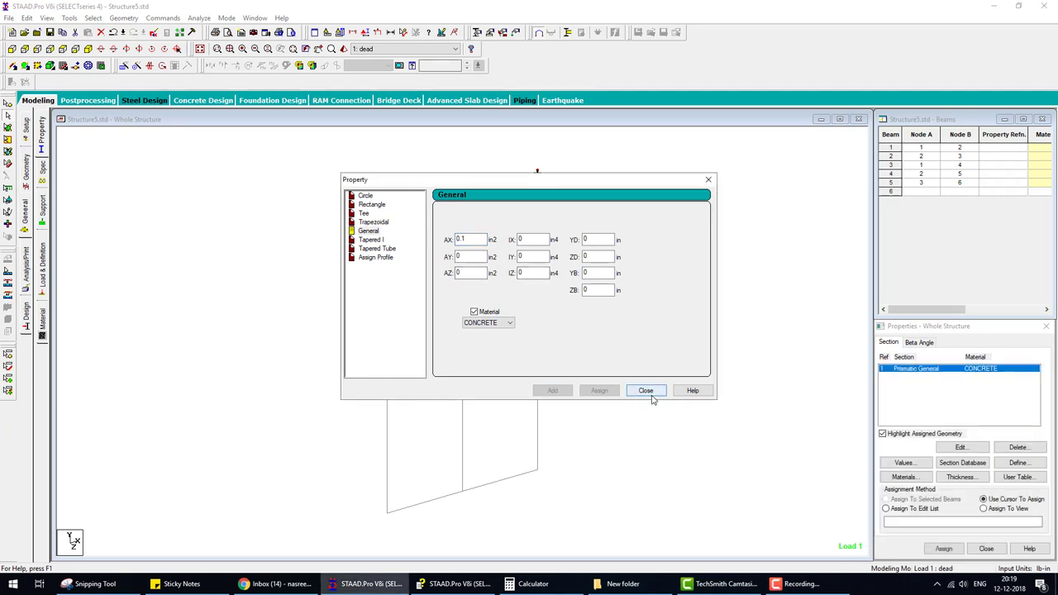
Add a second General section with AX 1 in² and IZ 100 in⁴
double_click(467, 240)
type("1")
double_click(529, 272)
type("100")
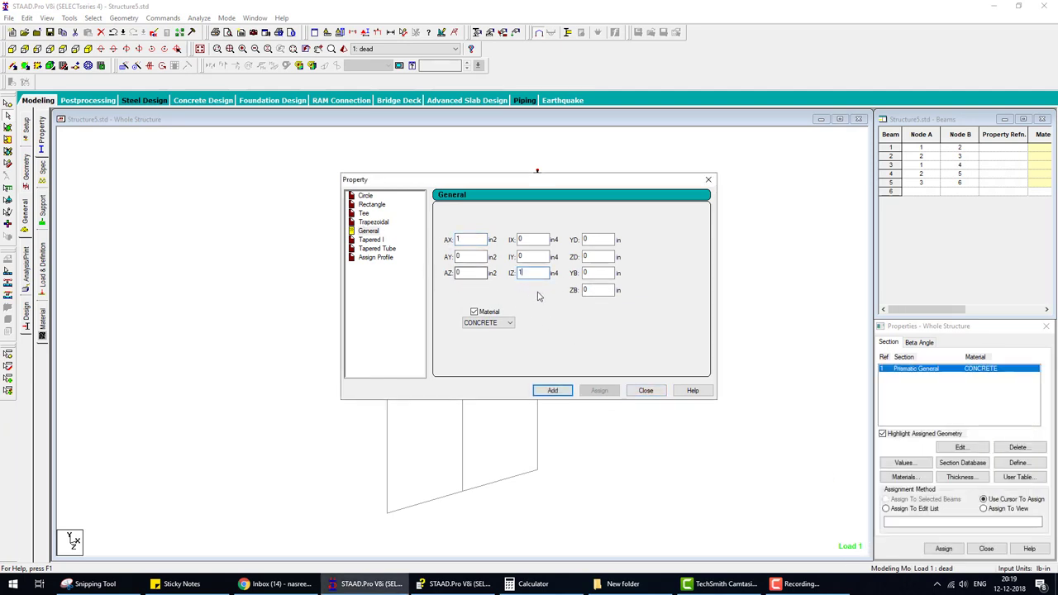
left_click(552, 390)
left_click(645, 389)
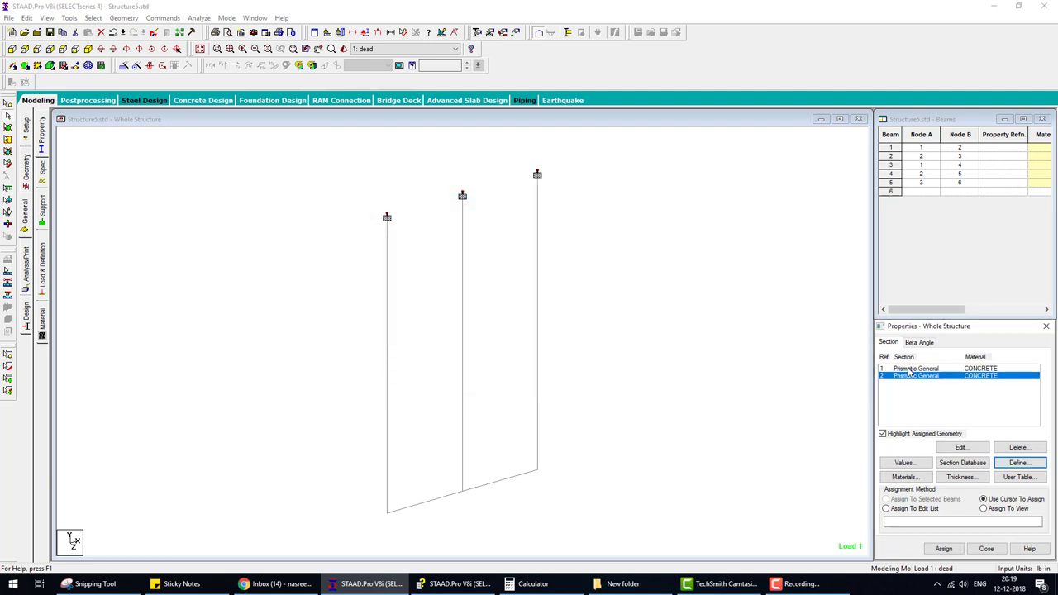
left_click(916, 368)
Assign section R1 to the three vertical wires, beams 3, 4 and 5
left_click(943, 548)
left_click(387, 331)
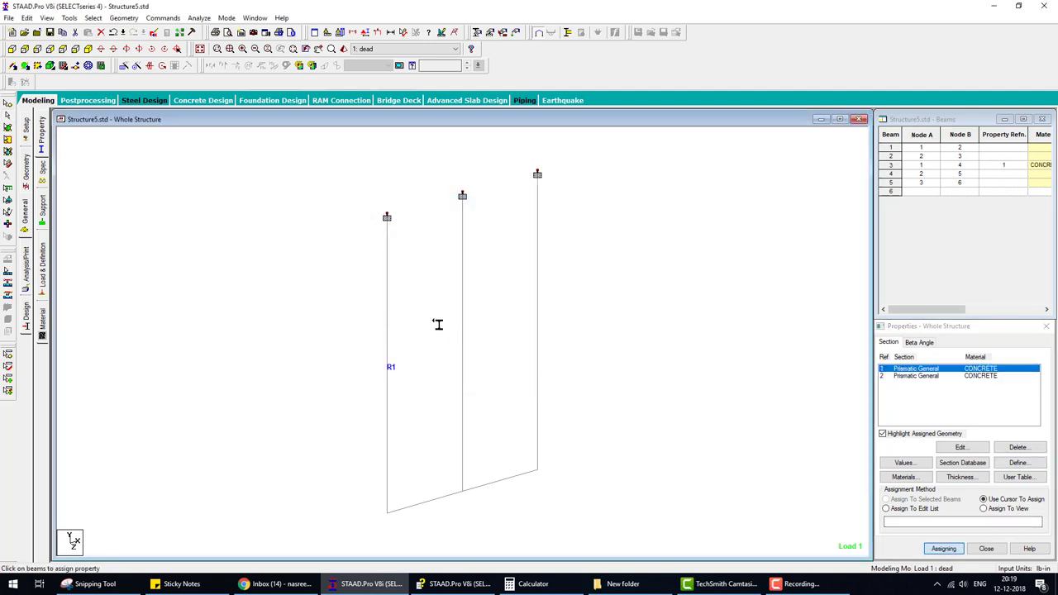
left_click(462, 331)
left_click(538, 330)
Assign section R2 to bottom rigid-bar beams 1 and 2, then bring Help forward
left_click(916, 376)
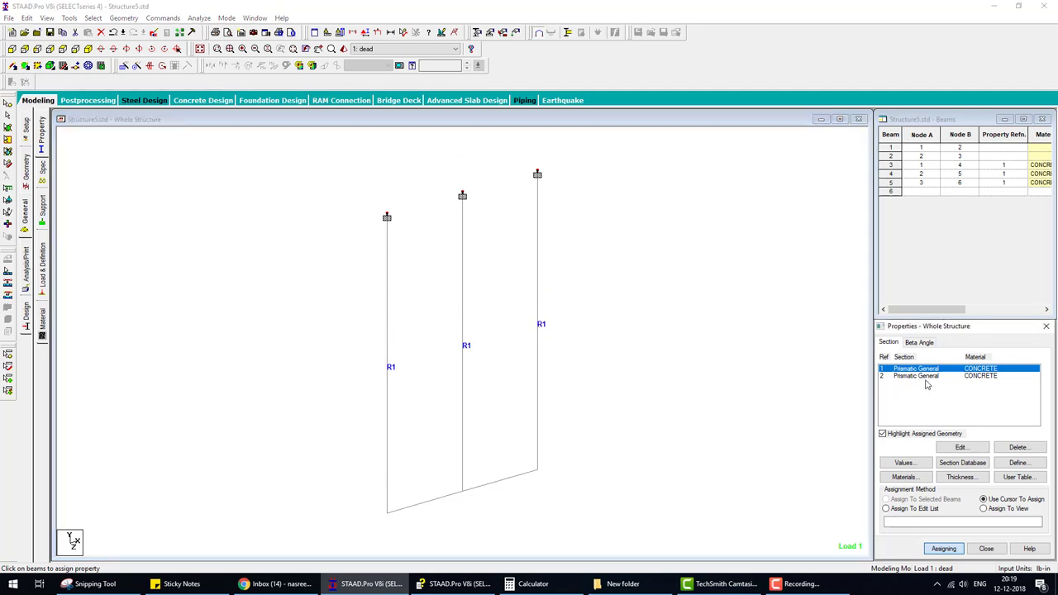
left_click(436, 499)
left_click(502, 480)
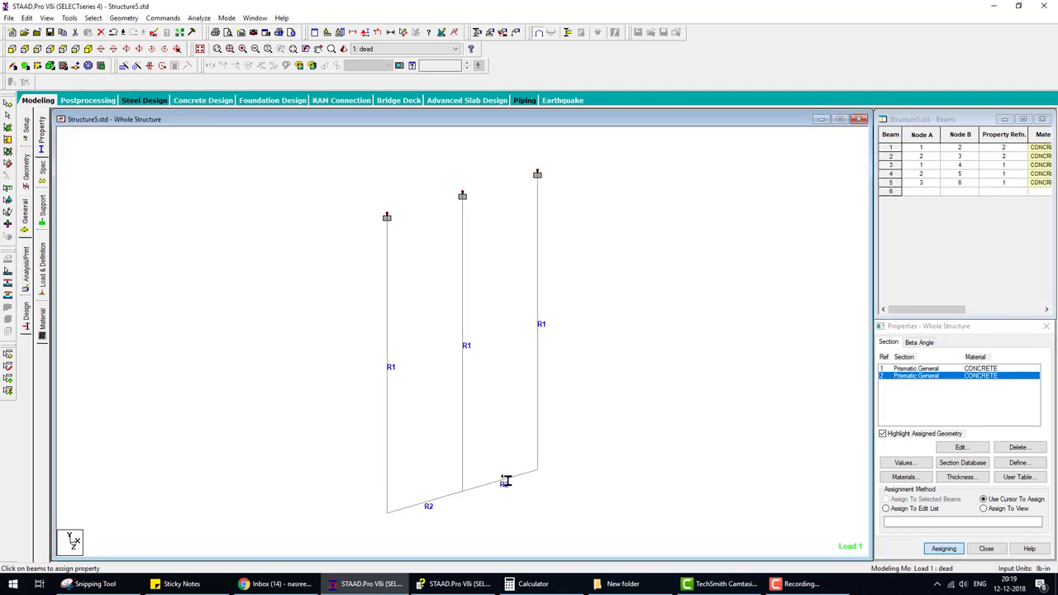
left_click(454, 584)
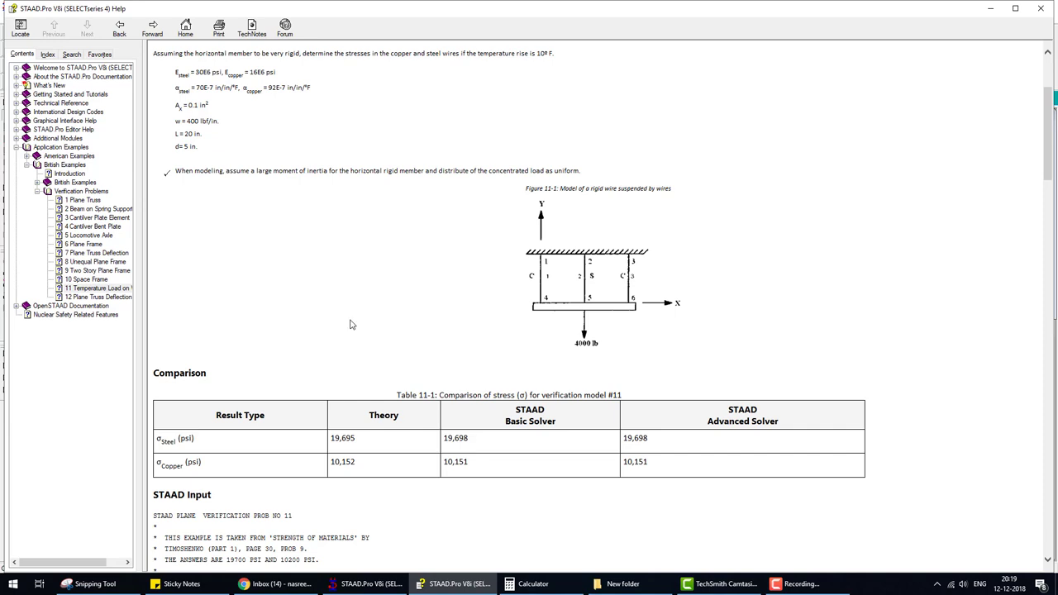
Re-read the Problem statement at the top of the Help page, then switch back to STAAD.Pro
scroll(351, 324, "up", 3)
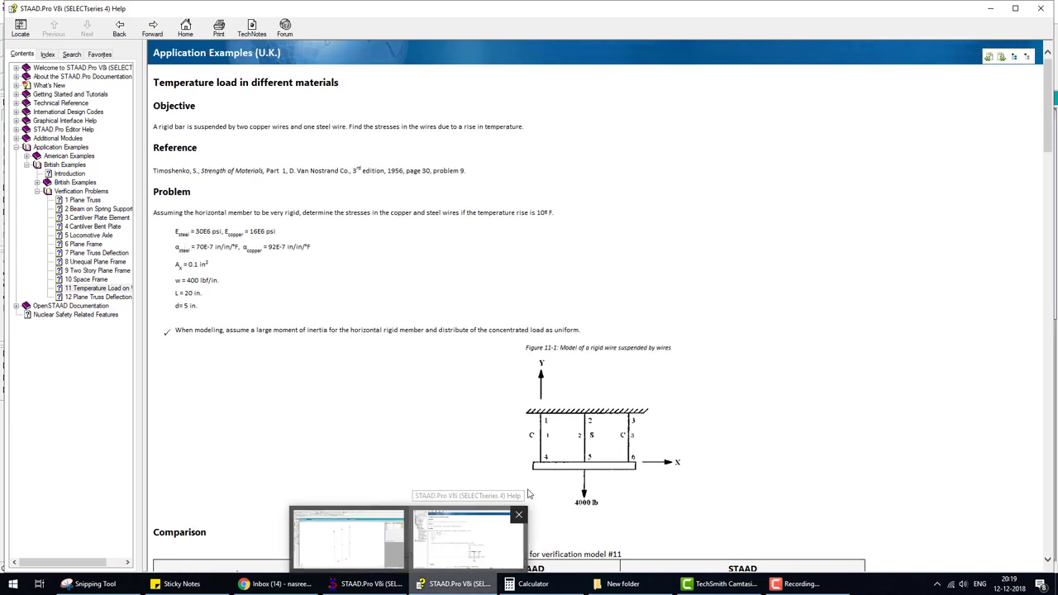
left_click(627, 436)
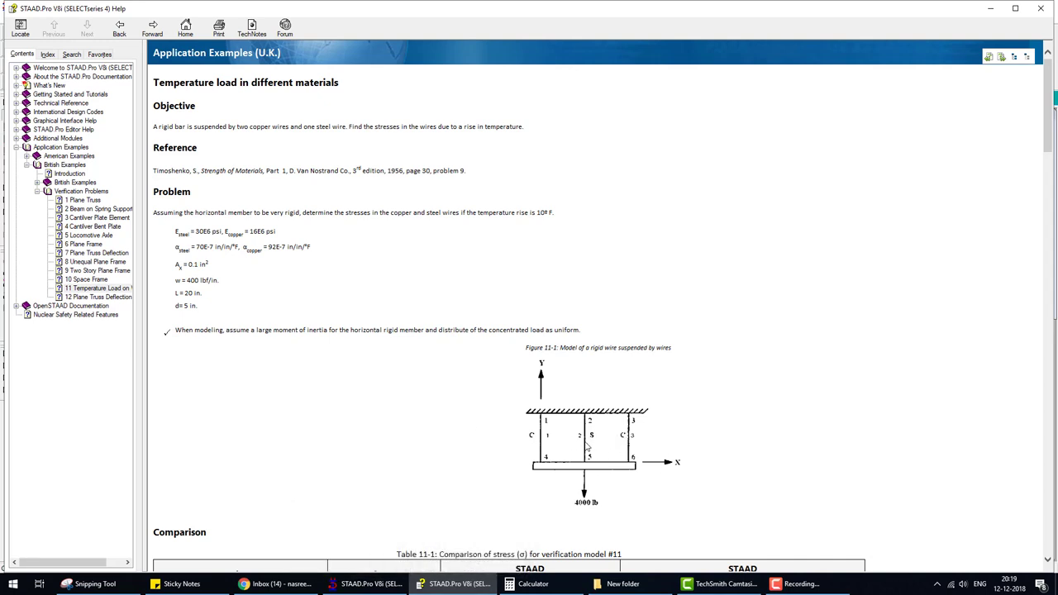
key("alt+Tab")
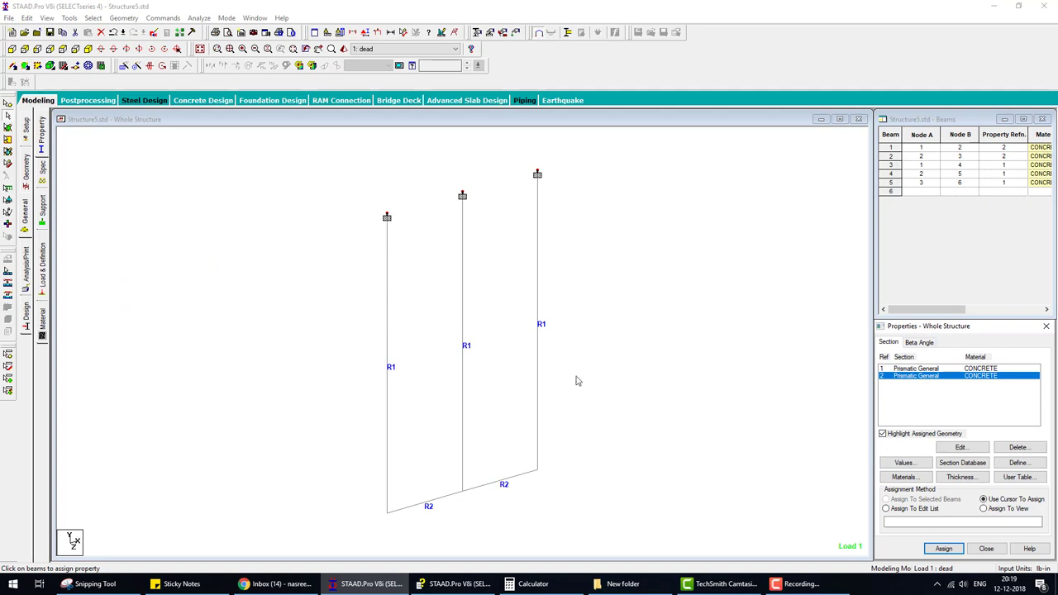
left_click(43, 321)
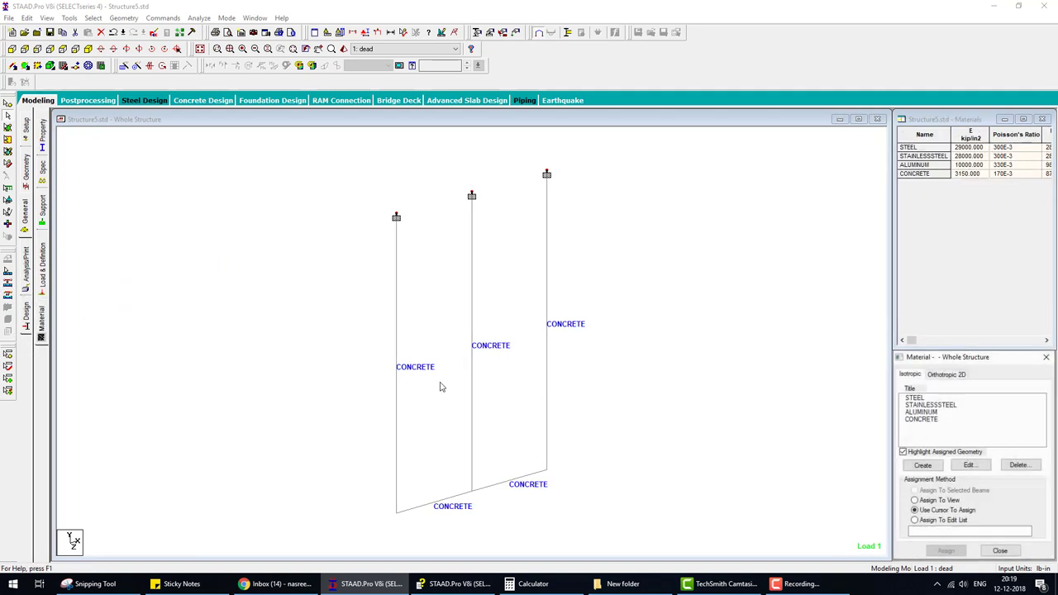
Review the STEEL material's properties, start a new isotropic material and check the help example
double_click(923, 398)
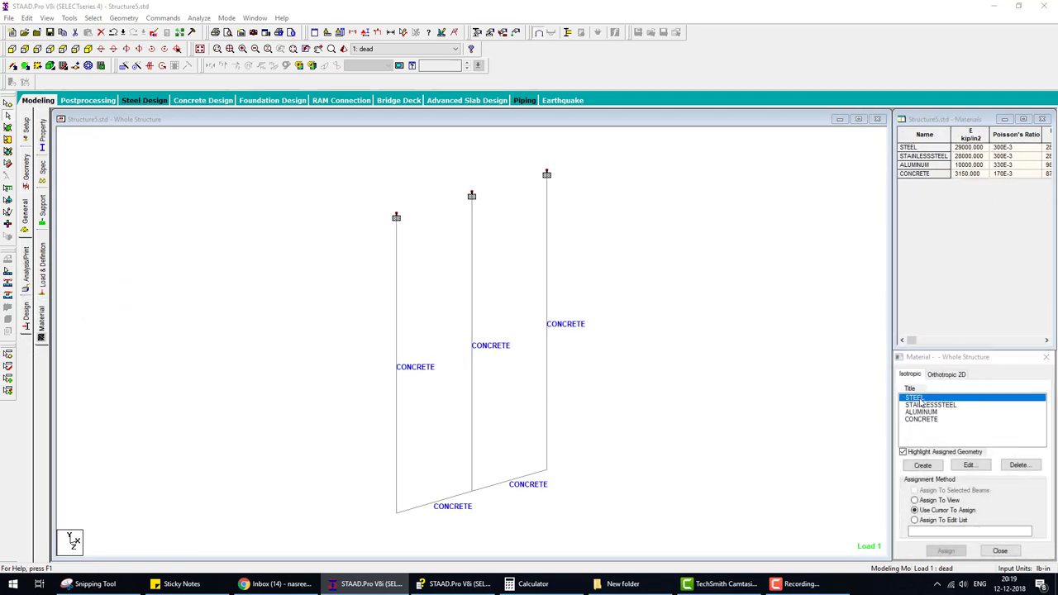
left_click(578, 404)
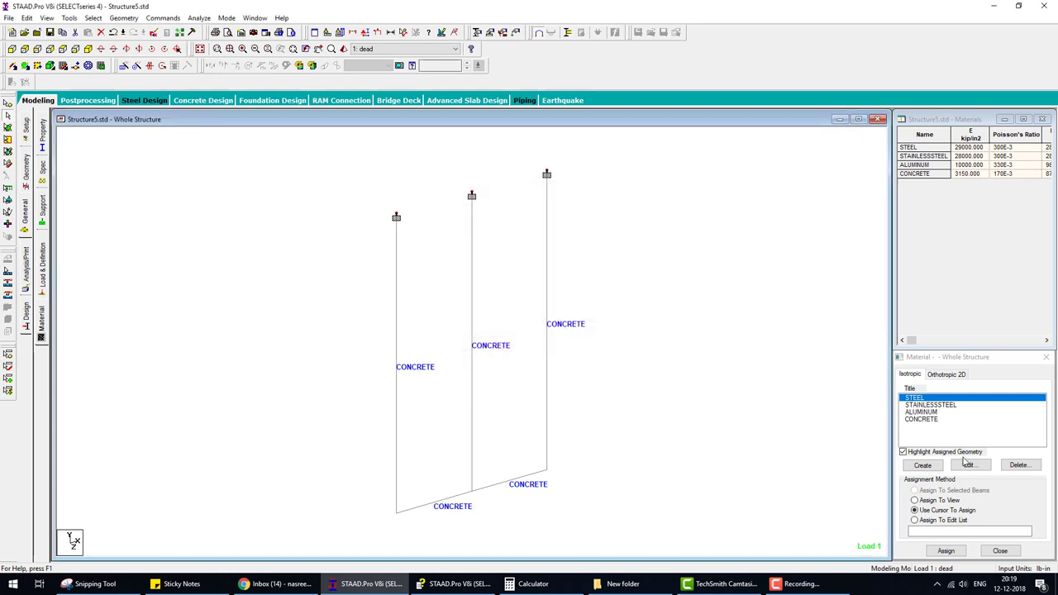
left_click(922, 466)
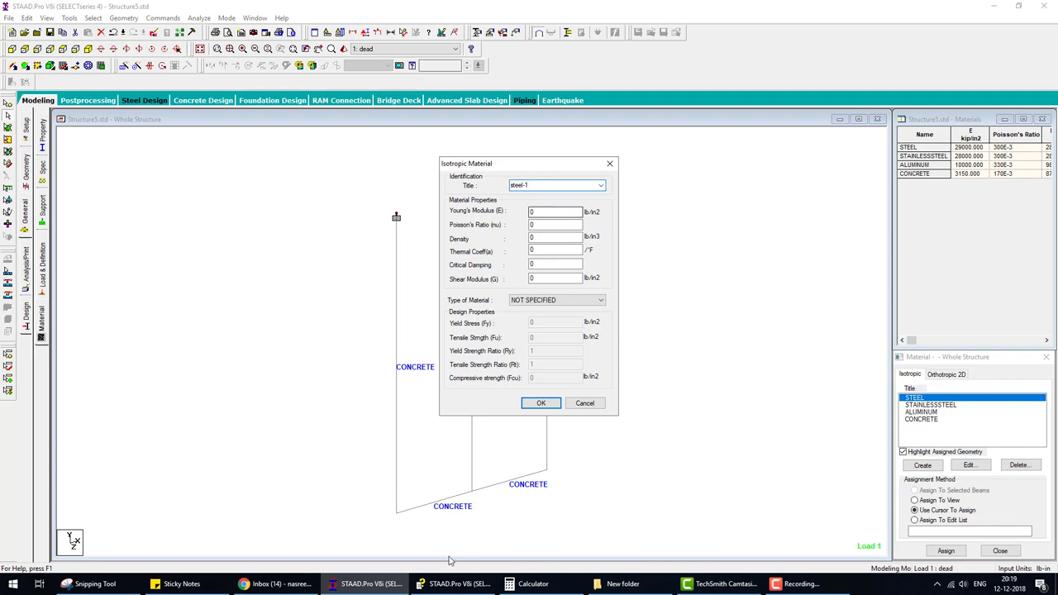
left_click(455, 583)
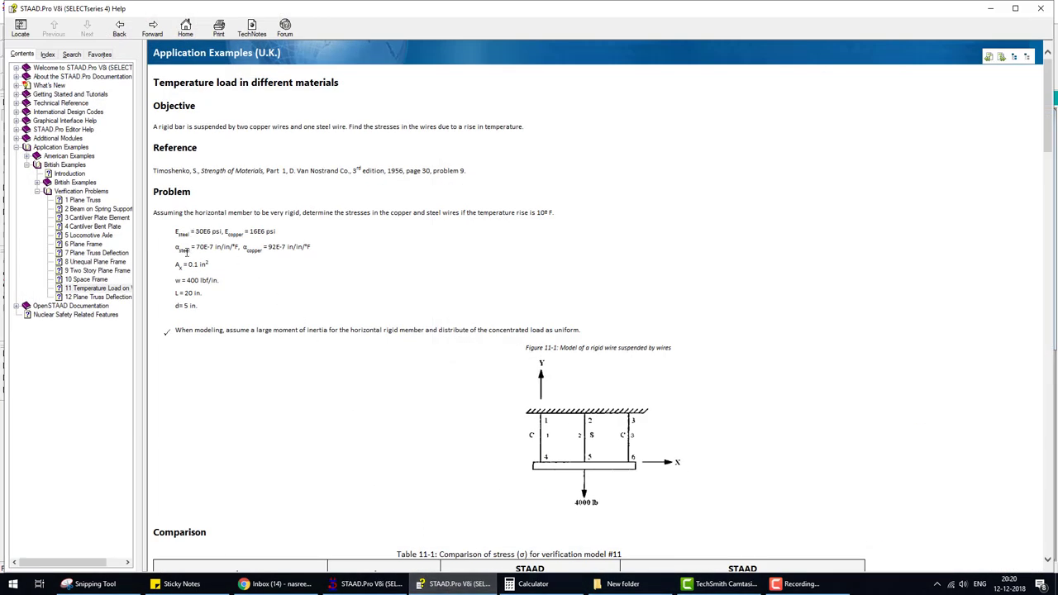
left_click(455, 584)
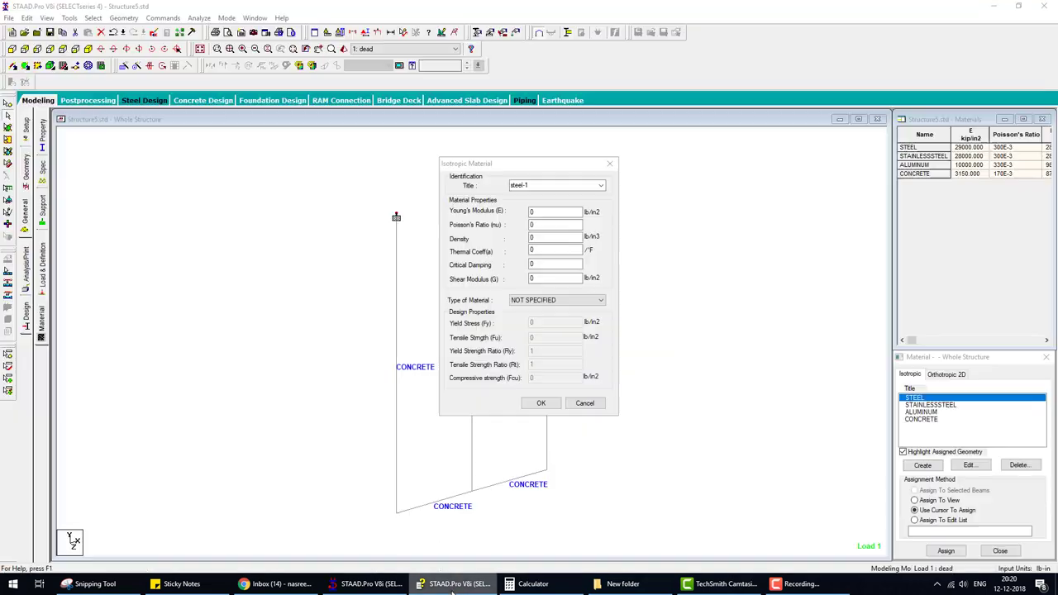
Enter STEEL-1's Young's modulus of 16000 kip/in² and Poisson's ratio of 0.15
left_click(547, 213)
type("1.")
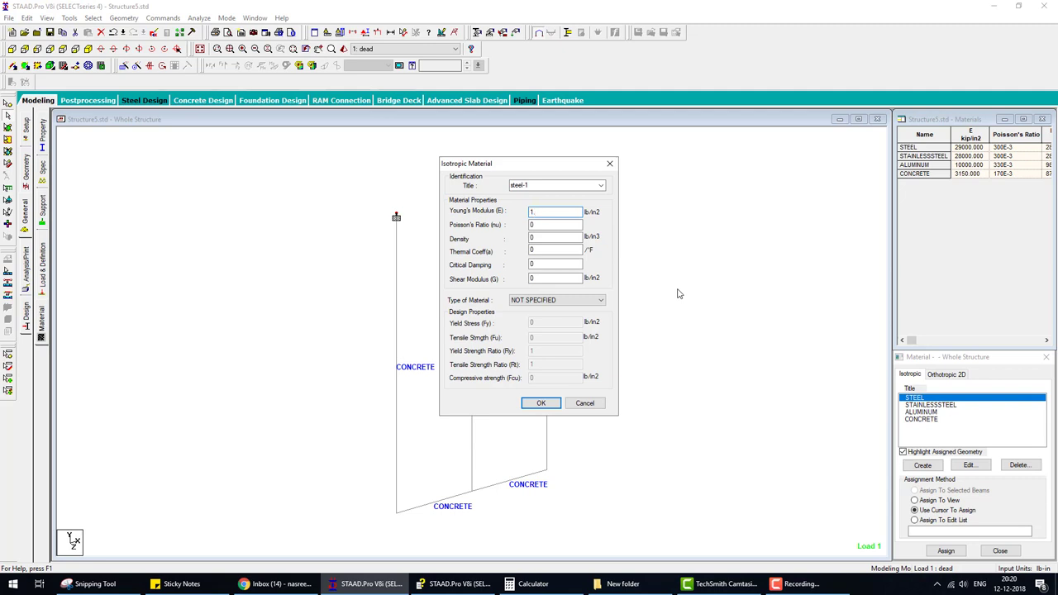
type("5")
key("Tab")
key("Tab")
key("Tab")
type(".2")
Save STEEL-1, then create COPPER with E 30000 kip/in², Poisson's ratio 0.15, thermal coefficient 7e-006
left_click(541, 403)
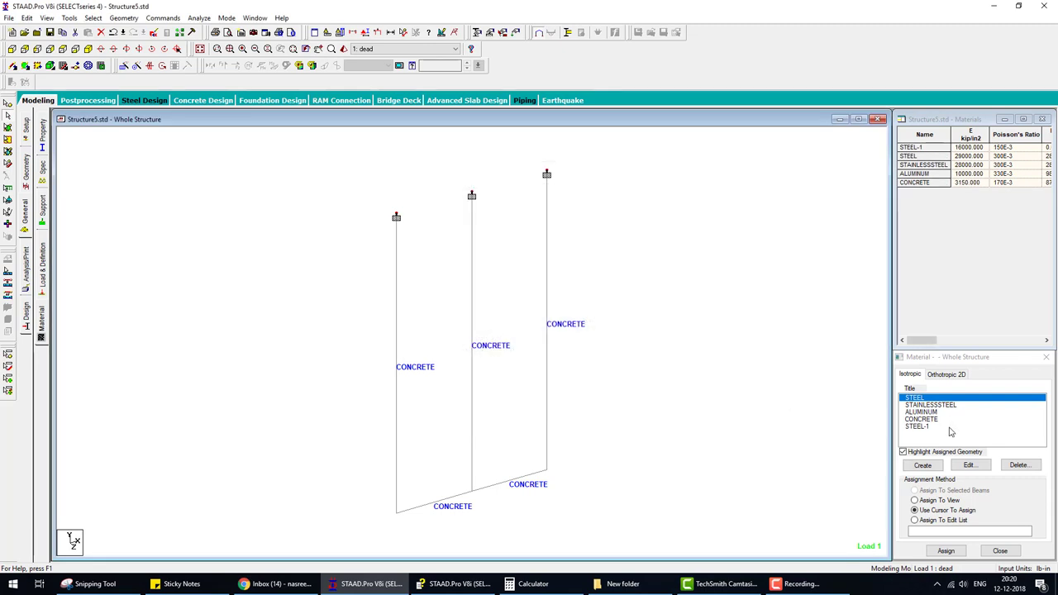
left_click(923, 466)
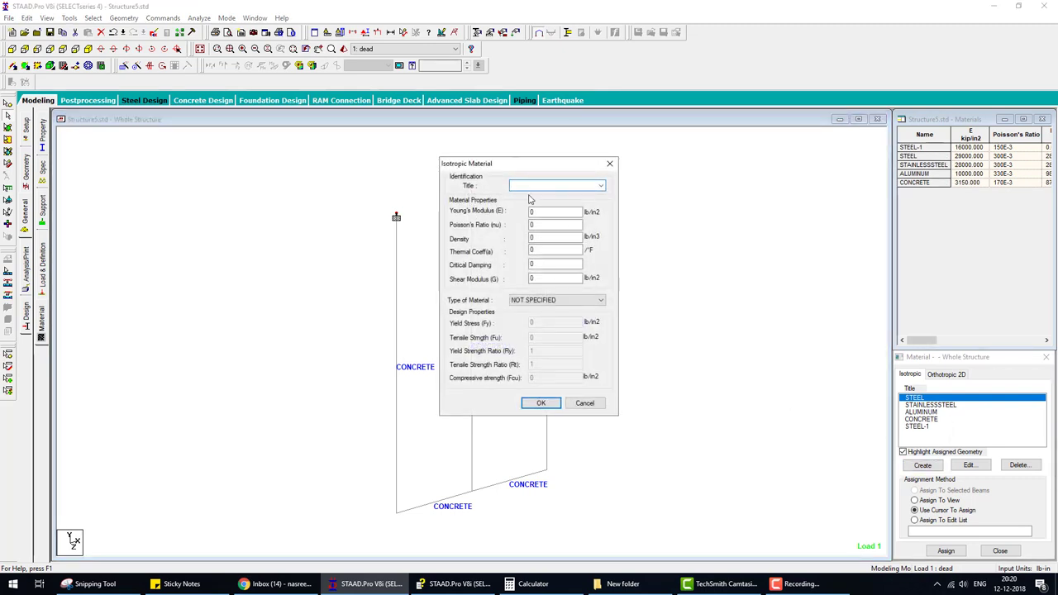
type("copper")
key("Tab")
type("3e007")
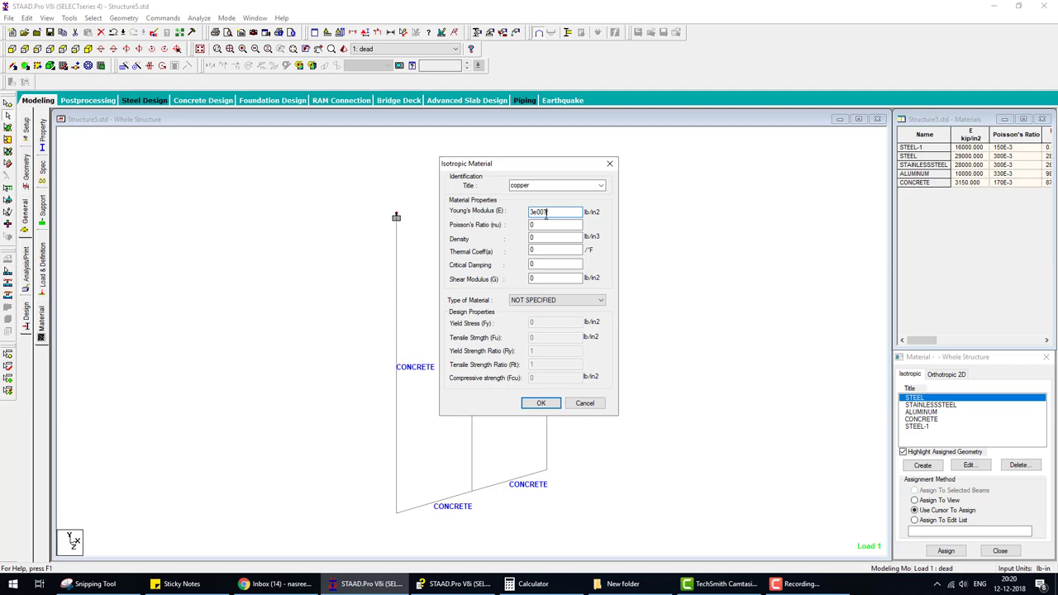
key("Tab")
left_click(535, 213)
key("Tab")
type(".15")
double_click(542, 248)
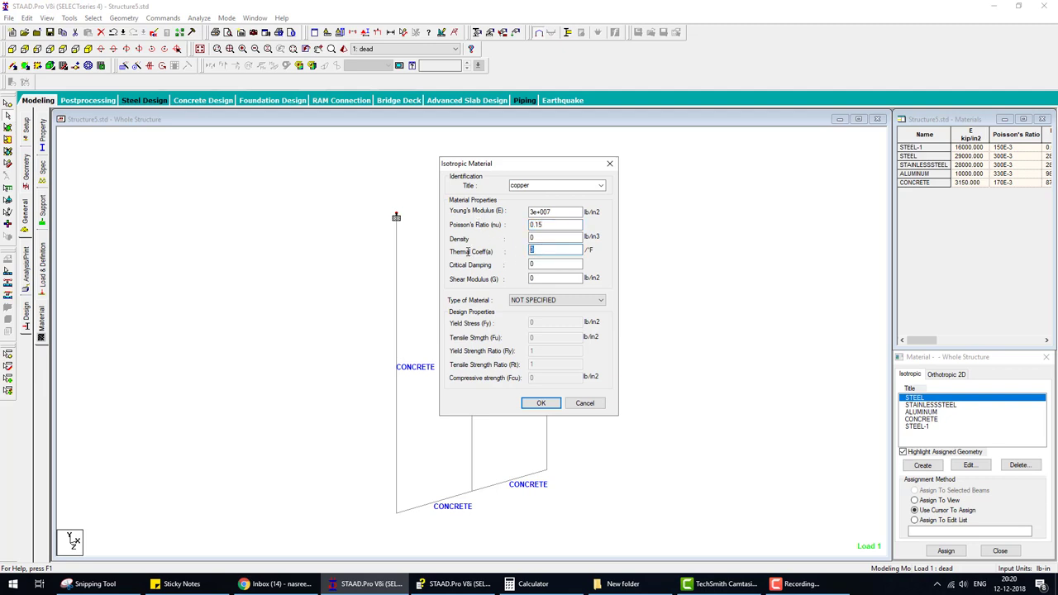
type("7e-006")
left_click(541, 403)
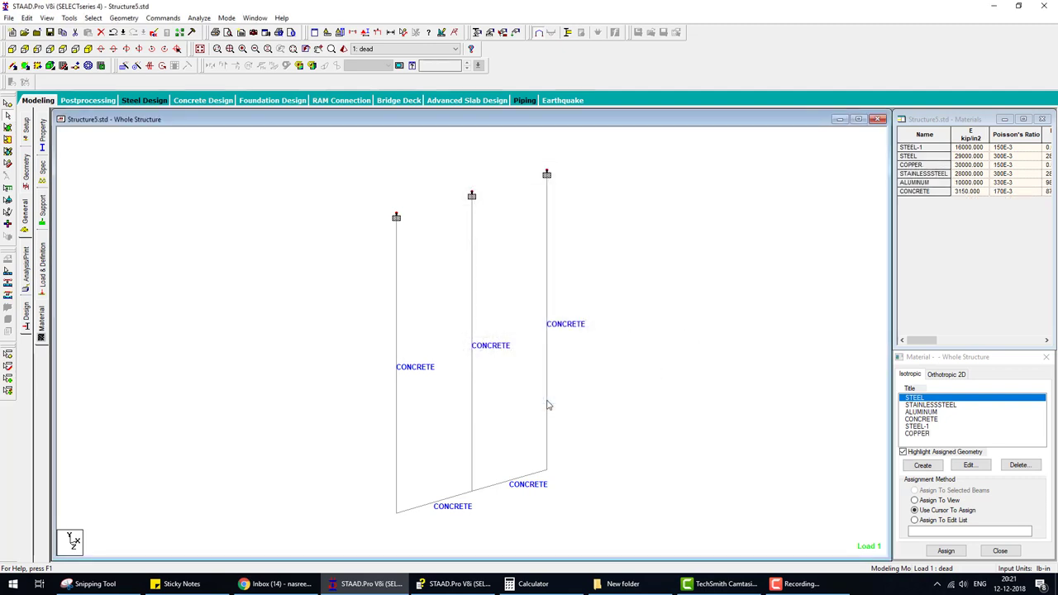
Assign STEEL-1 to the left and right outer hanging members
left_click(922, 426)
double_click(921, 427)
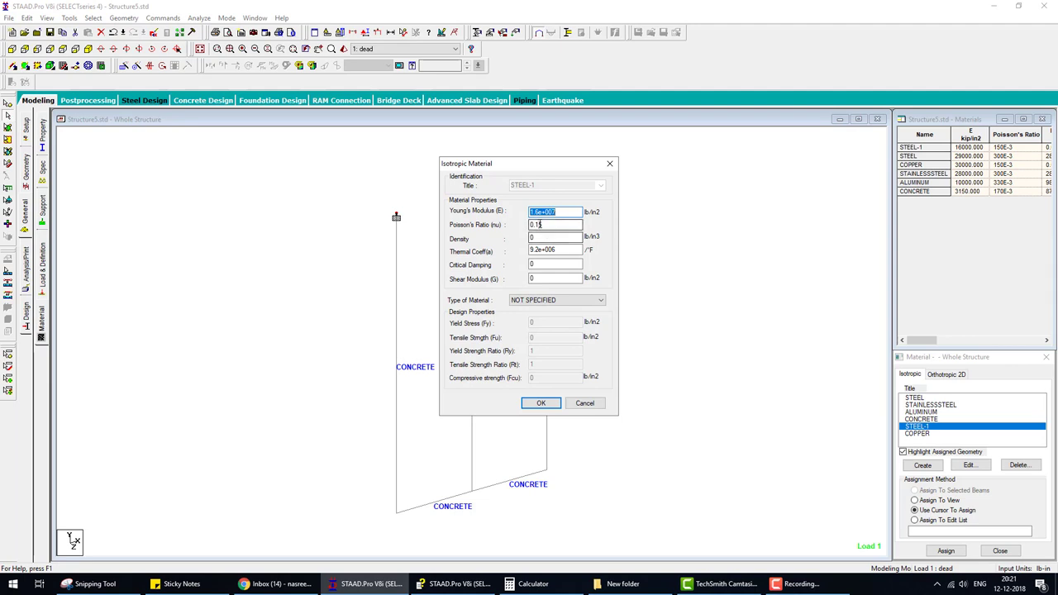
left_click(542, 403)
left_click(946, 551)
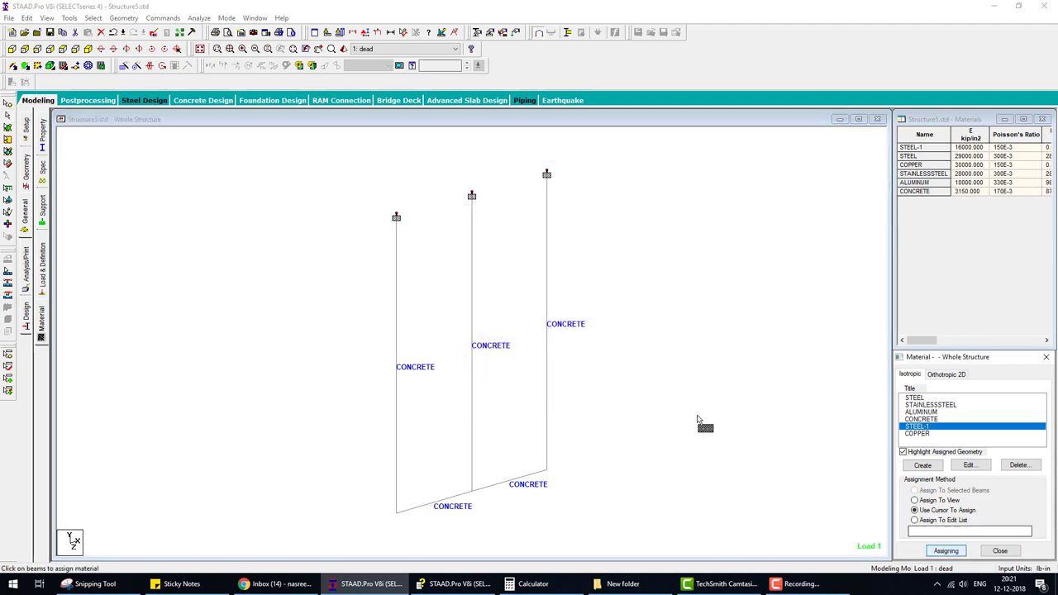
left_click(401, 304)
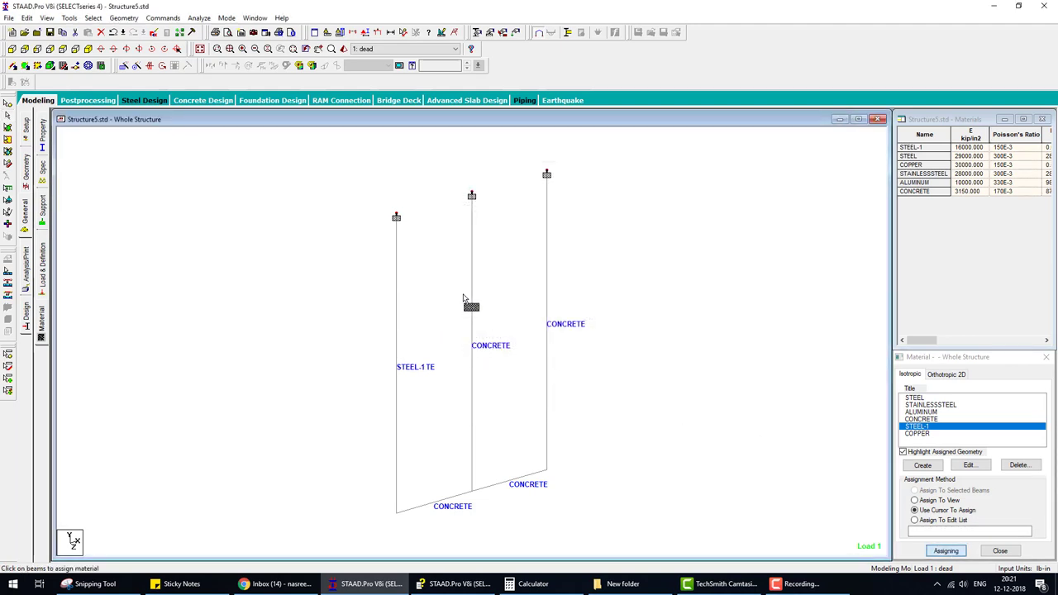
left_click(546, 288)
Assign COPPER to the middle hanger and both bottom bar members
left_click(917, 433)
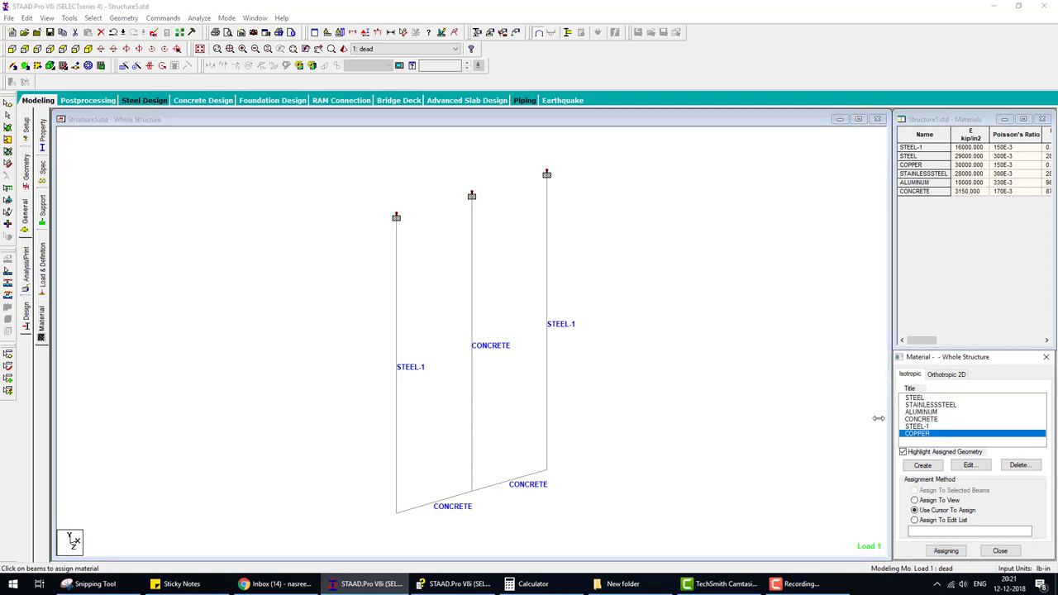
left_click(472, 313)
left_click(504, 481)
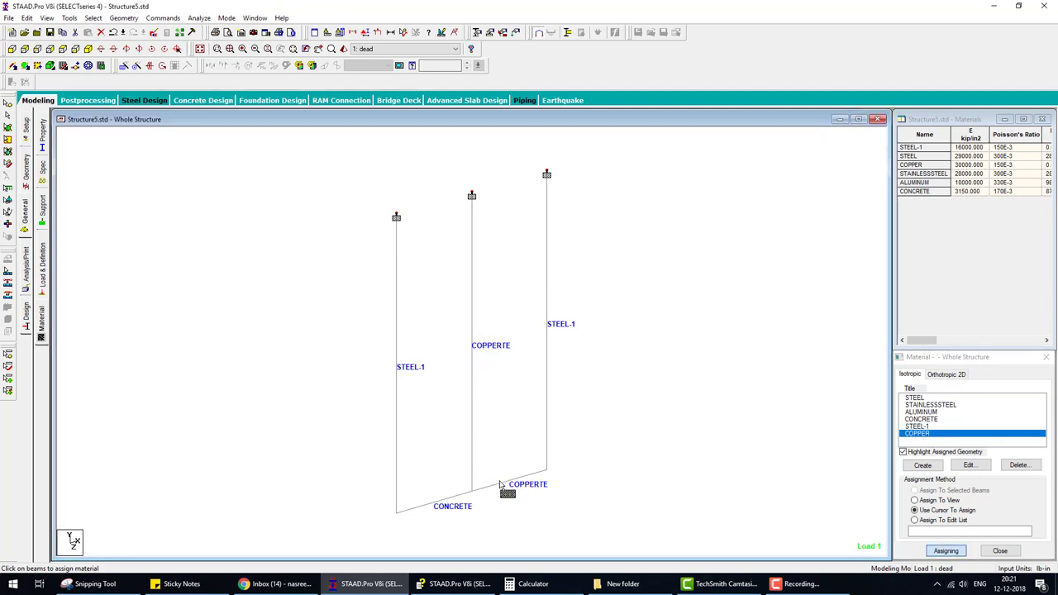
left_click(453, 497)
key("Escape")
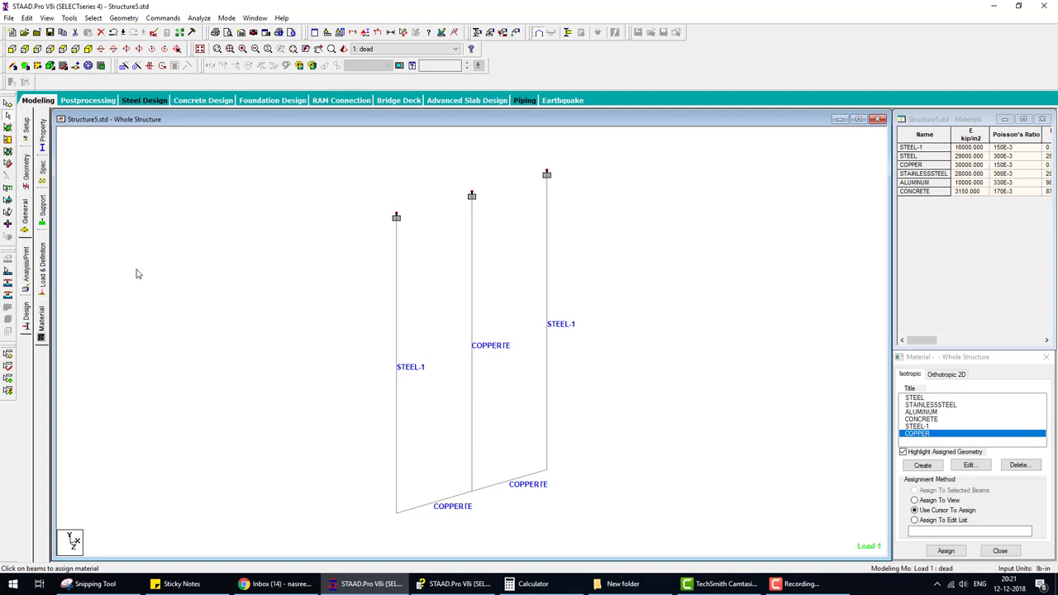
Add a PERFORM ANALYSIS command with PRINT ALL to the command list
left_click(27, 266)
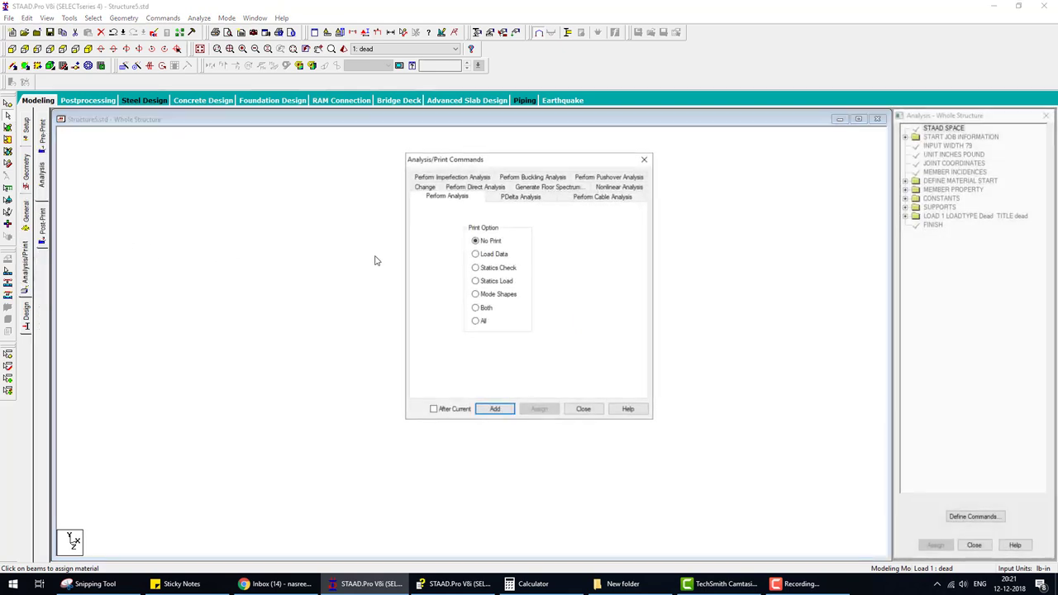
left_click(482, 322)
left_click(495, 409)
left_click(583, 409)
Run the analysis, which reports 13 errors for missing IX/IY/IZ, and close the output
left_click(200, 18)
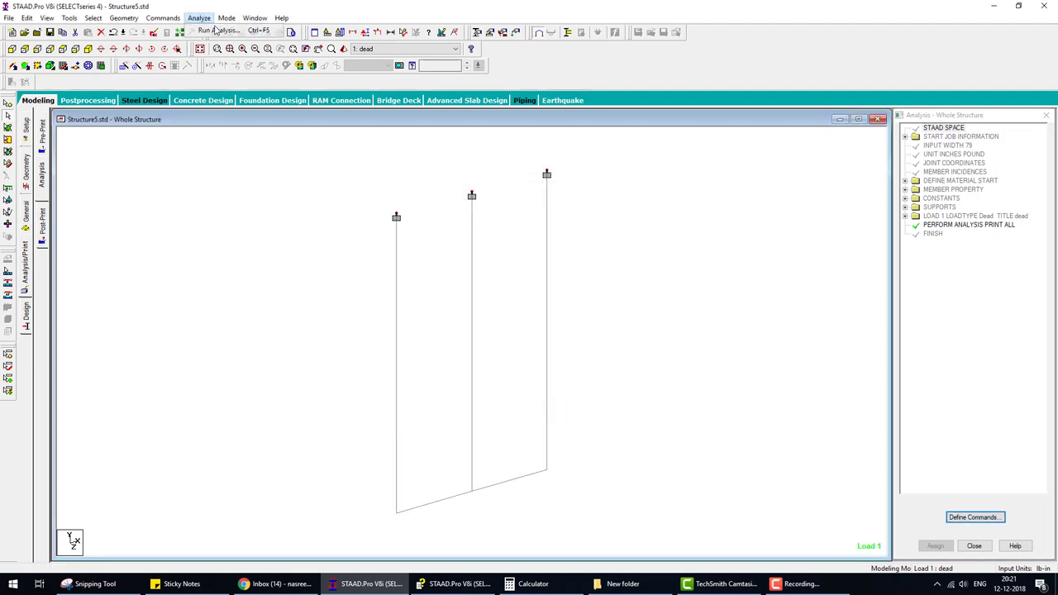
left_click(215, 30)
left_click(458, 305)
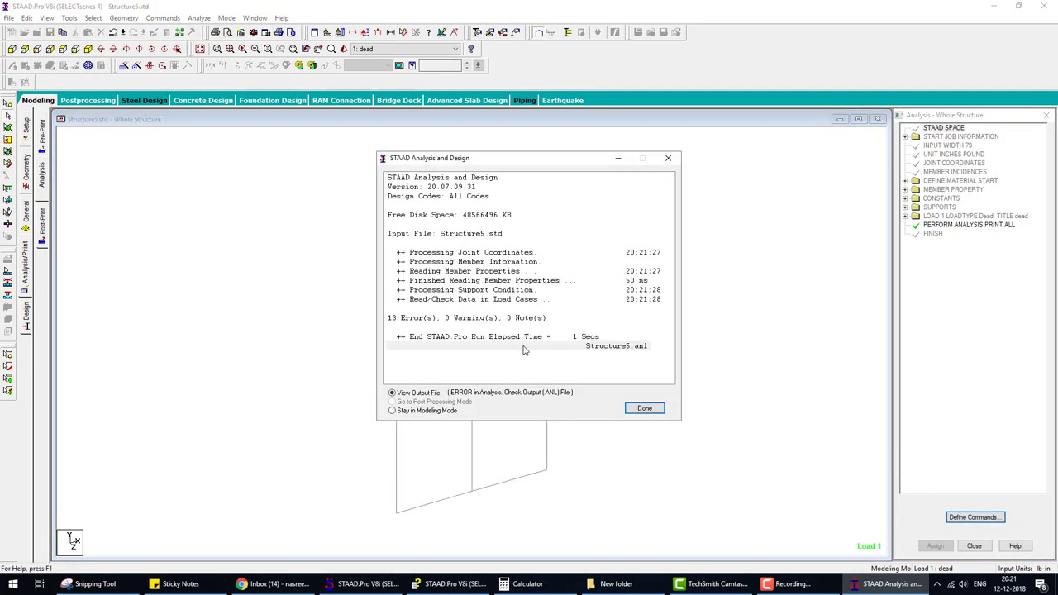
left_click(644, 409)
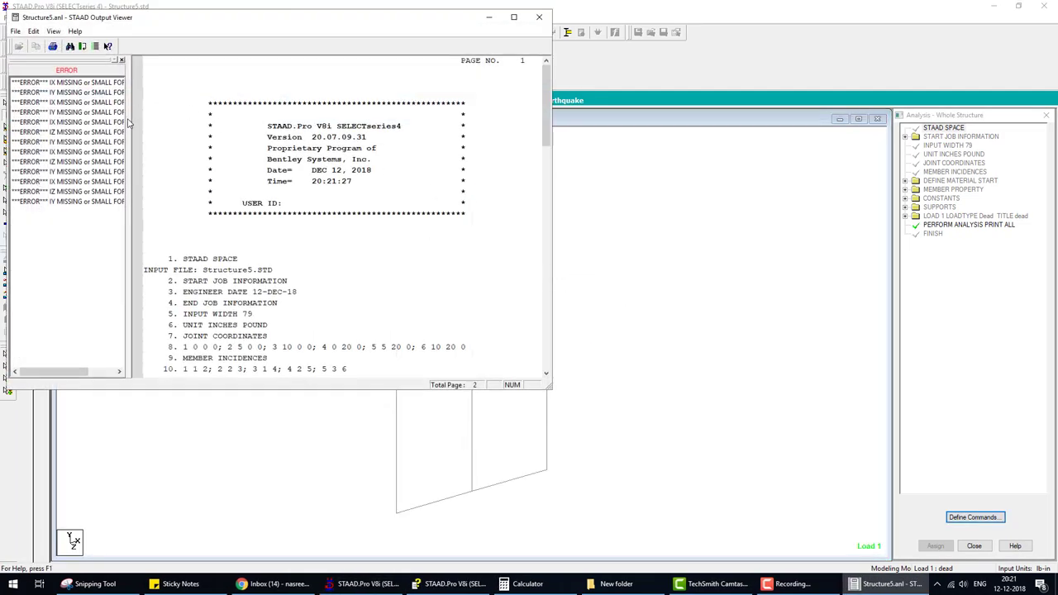
left_click(540, 16)
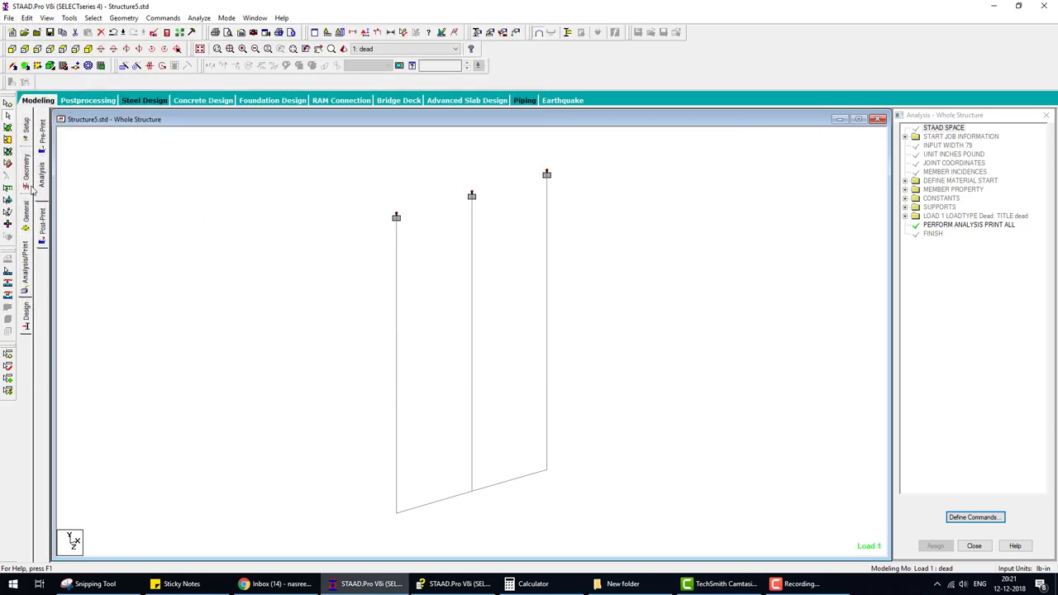
left_click(27, 180)
Enter an inertia value of 1 for the first Prismatic General section
left_click(25, 217)
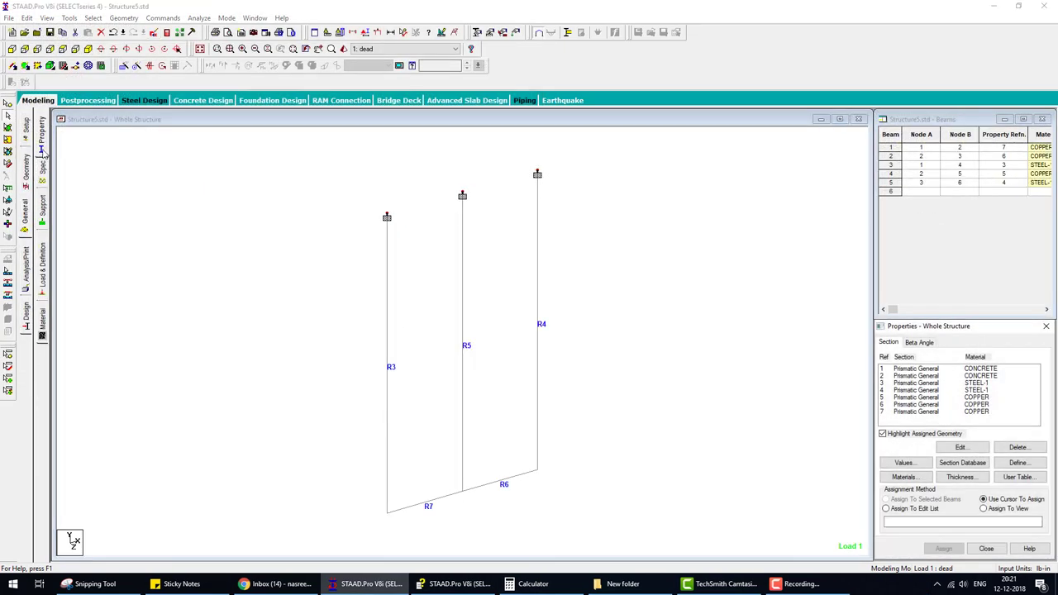
left_click(936, 371)
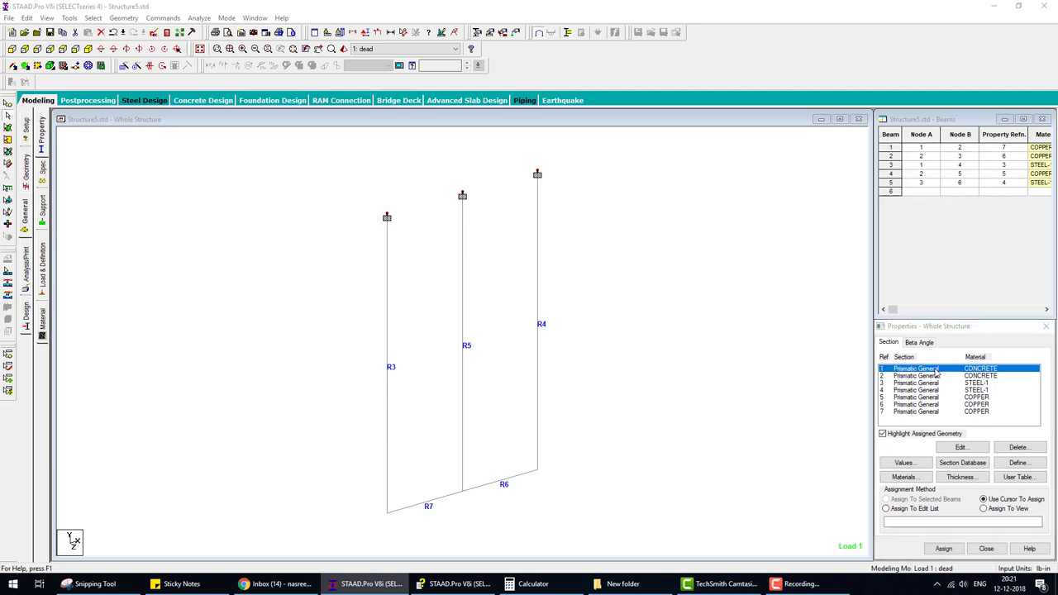
double_click(936, 371)
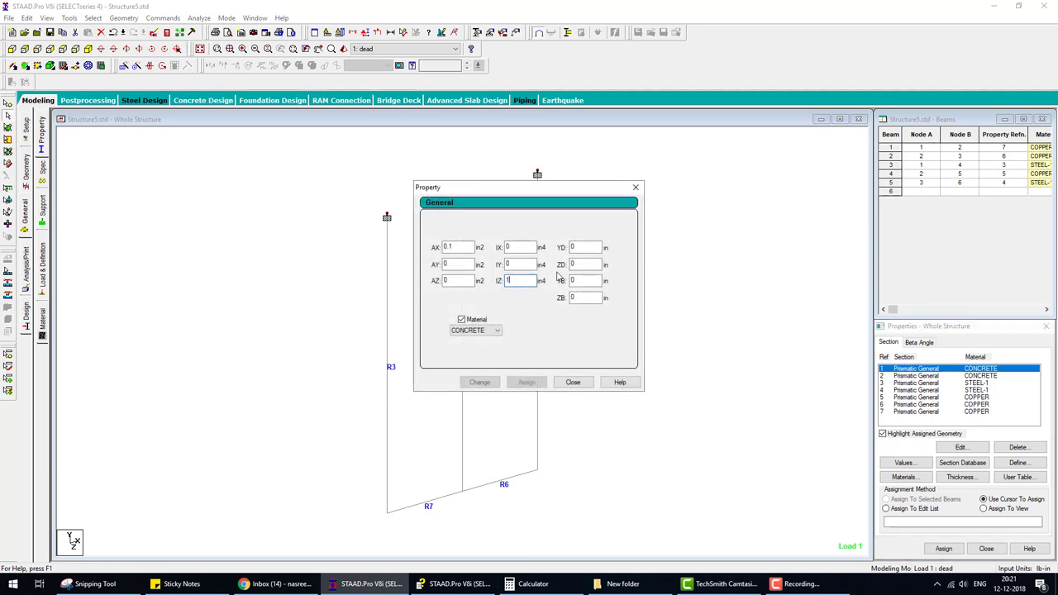
type("1")
key("shift+Tab")
type("1")
key("shift+Tab")
type("1")
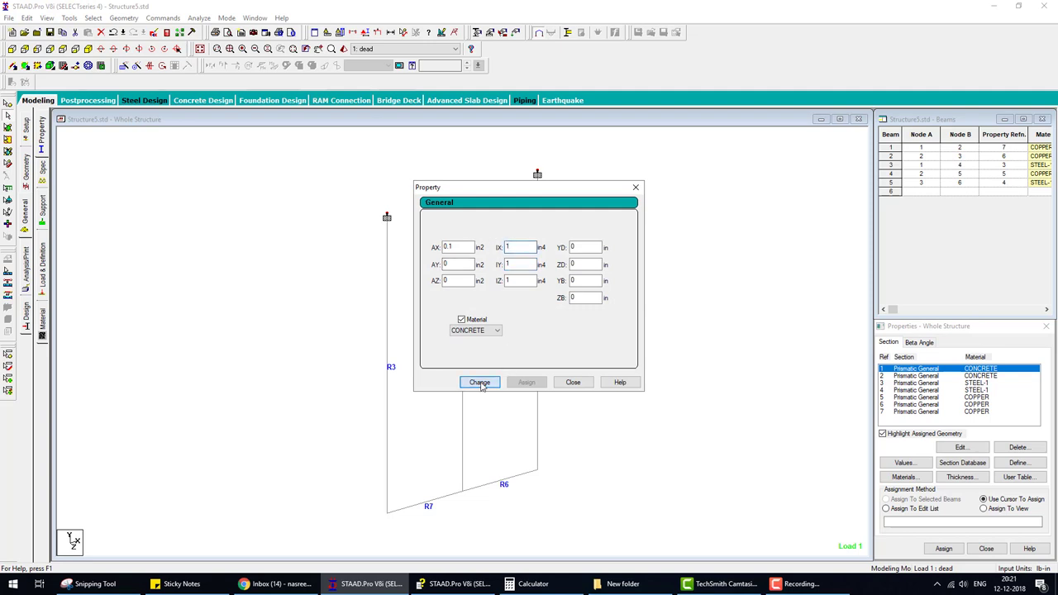
left_click(479, 382)
left_click(573, 382)
Edit the inertia values of sections 2 and 3, entering 100 for section 2
left_click(930, 377)
double_click(930, 379)
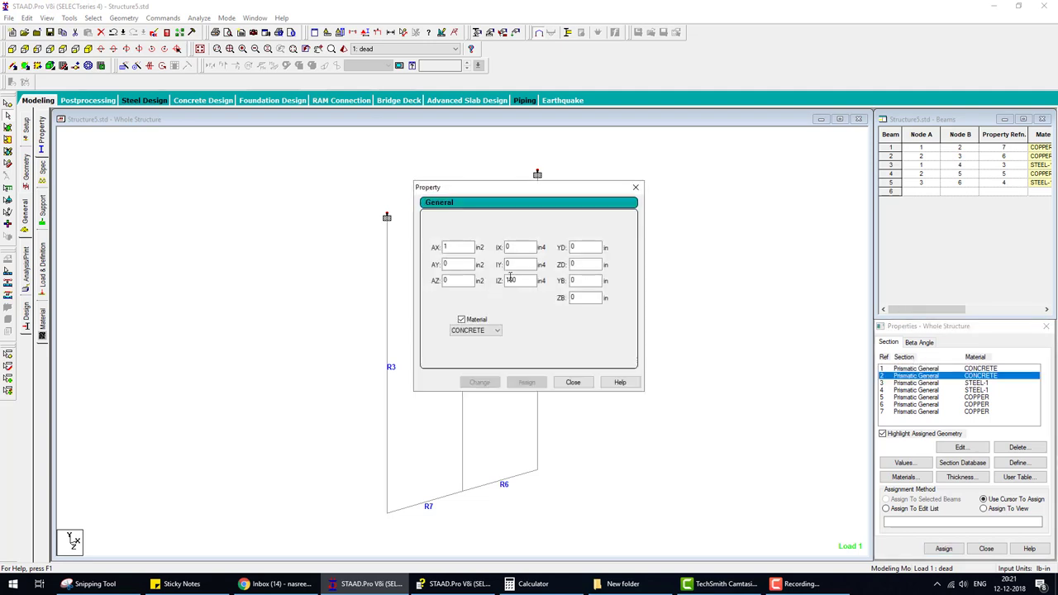
double_click(521, 280)
type("100")
double_click(507, 248)
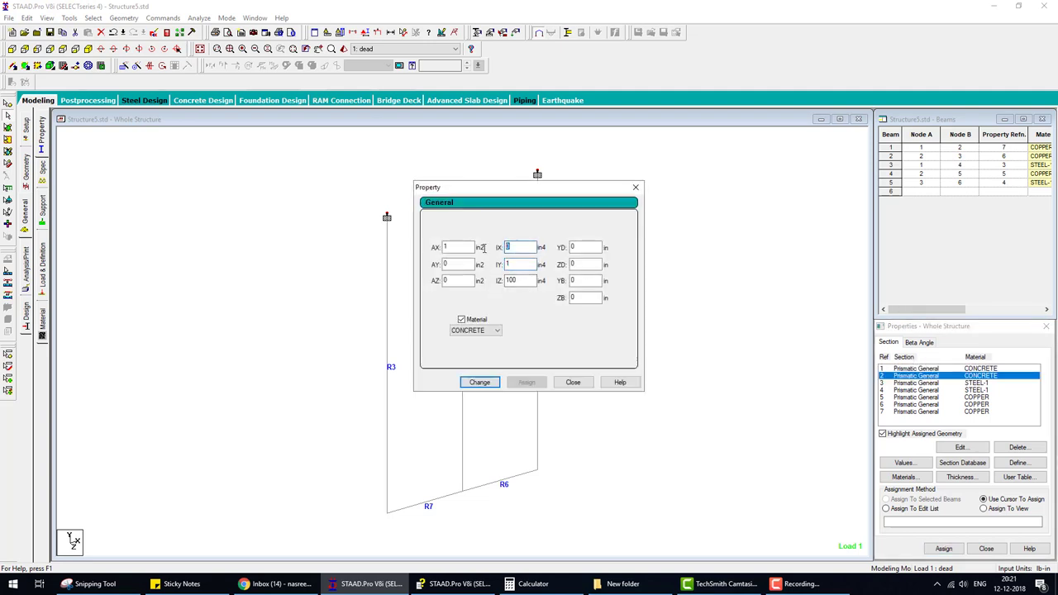
left_click(480, 382)
left_click(573, 382)
left_click(926, 384)
double_click(926, 384)
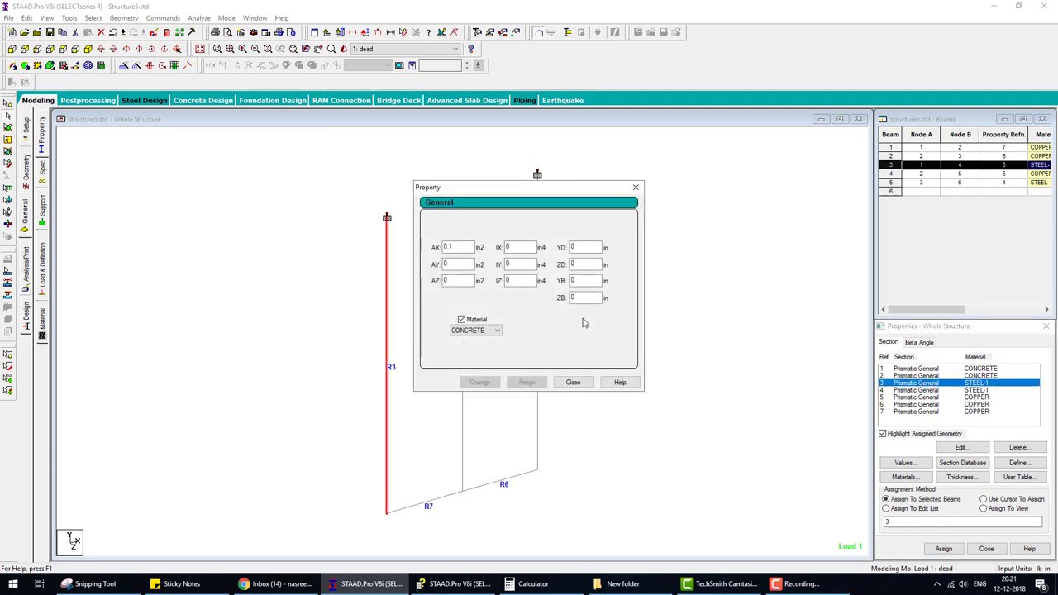
double_click(509, 247)
type("1")
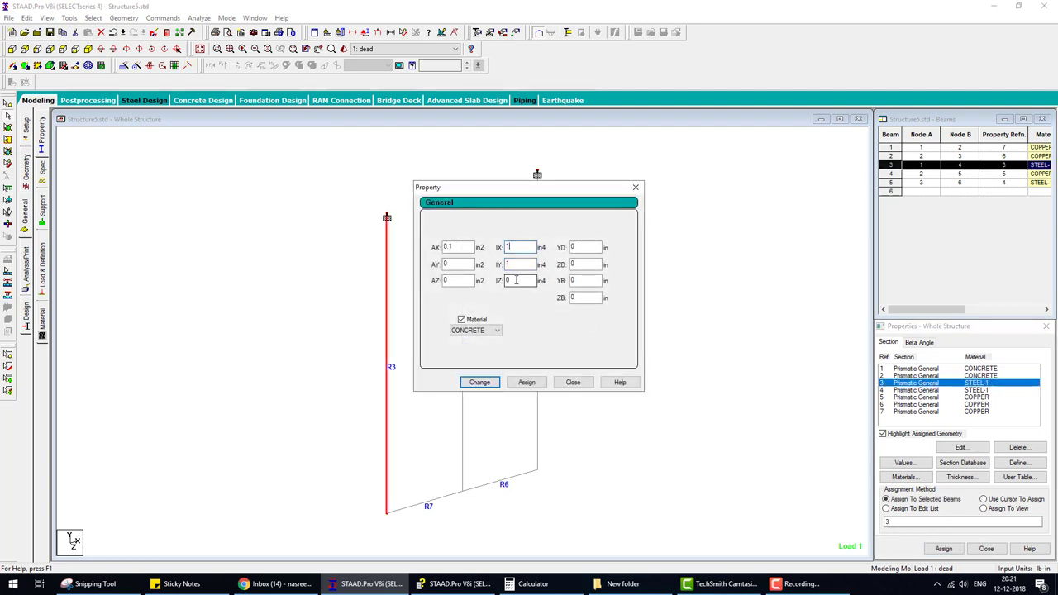
left_click(479, 382)
left_click(573, 382)
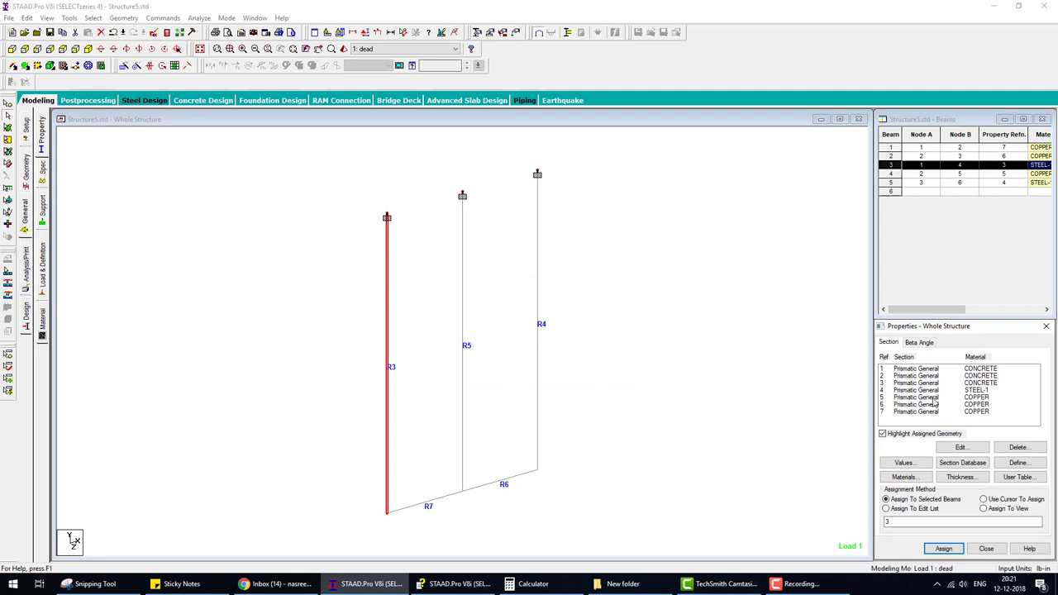
Enter inertia values for sections 5 (1 and 11) and 4 (1 and 1)
double_click(934, 400)
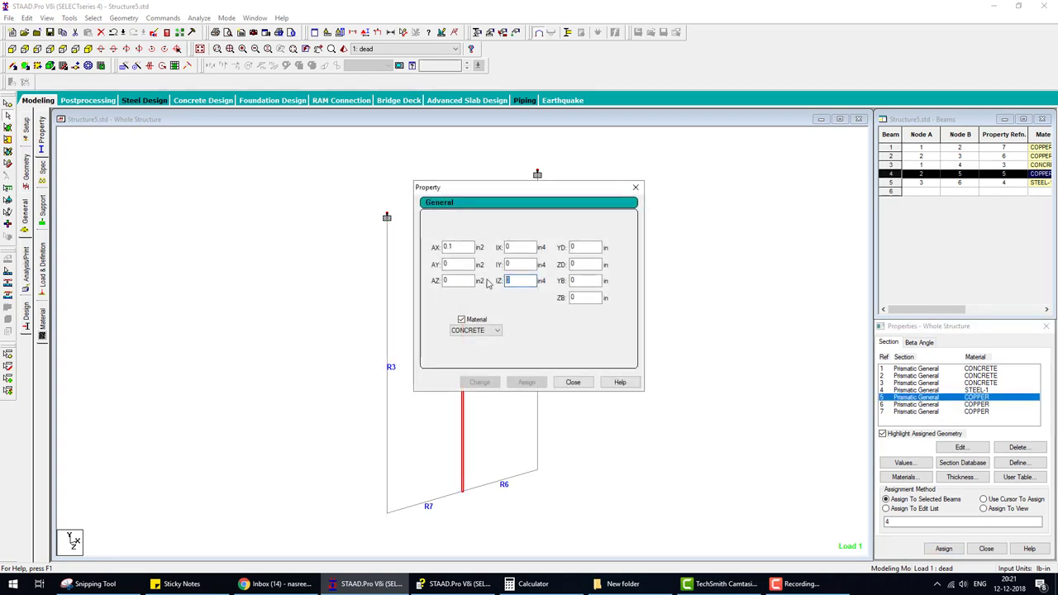
type("1")
double_click(517, 264)
type("1")
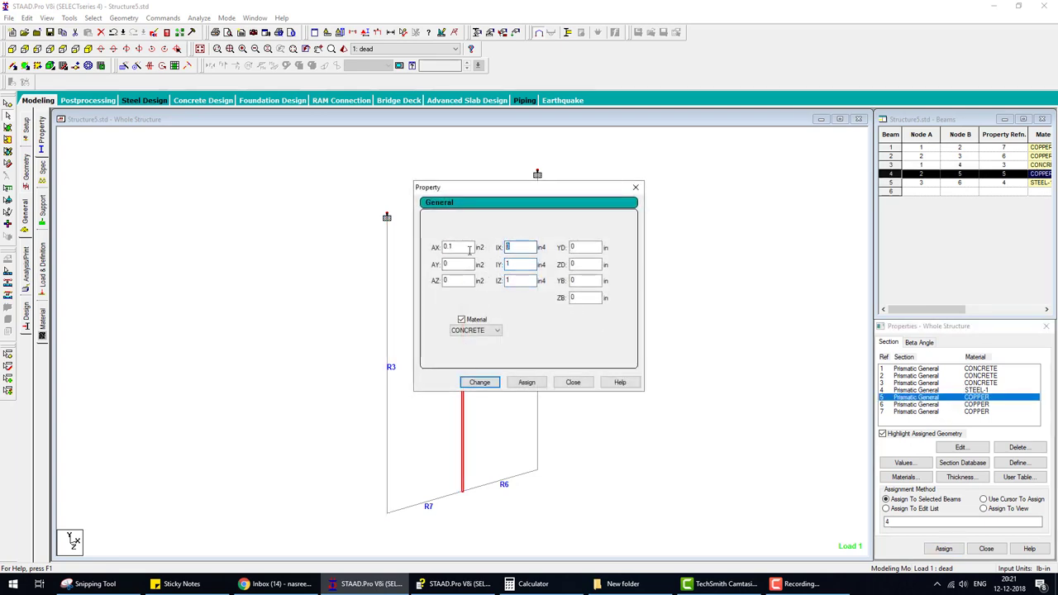
type("1")
left_click(475, 382)
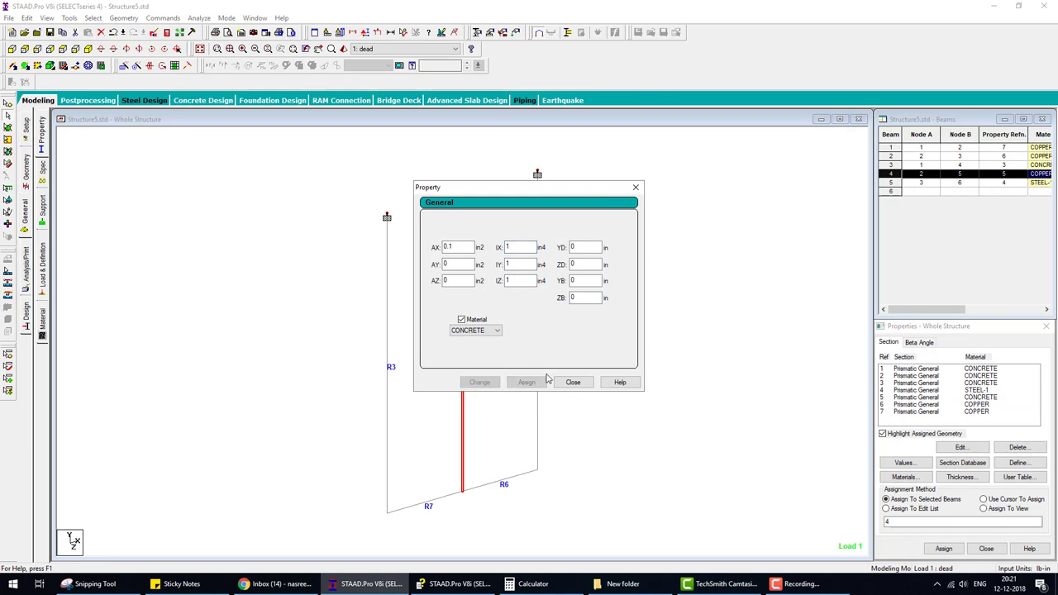
left_click(581, 386)
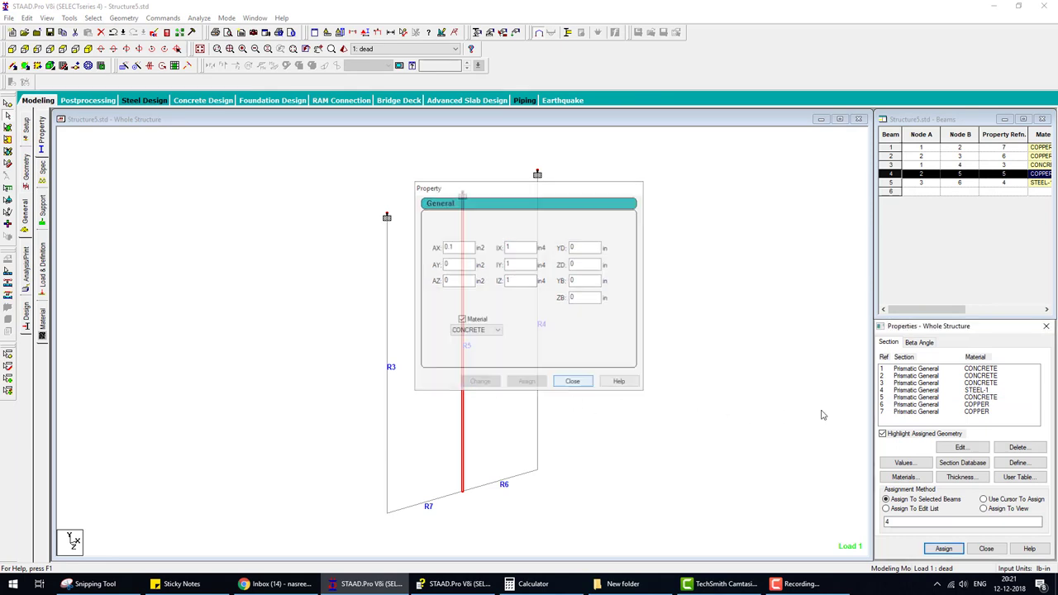
double_click(979, 392)
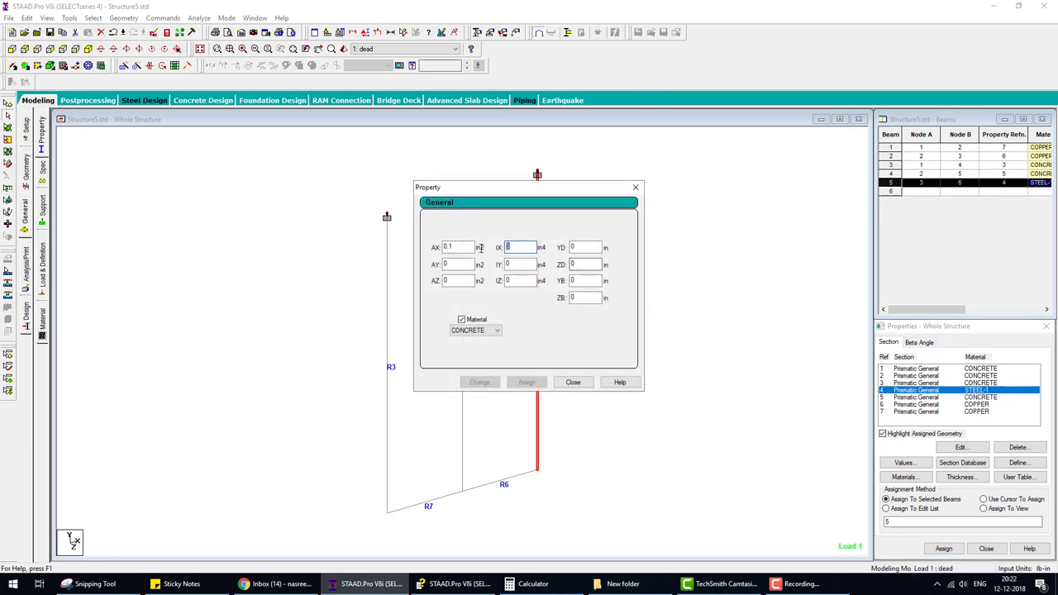
type("1")
key("Tab")
type("1")
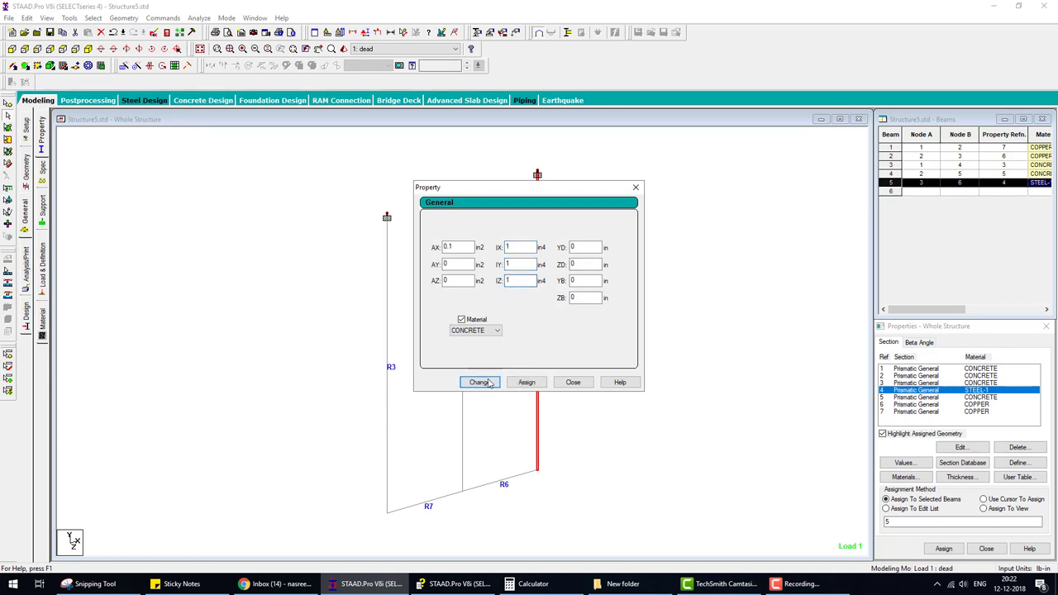
left_click(480, 382)
left_click(573, 382)
Set inertia values for section 6 and section 7 (IX 1, IY 1, IZ 100)
double_click(951, 404)
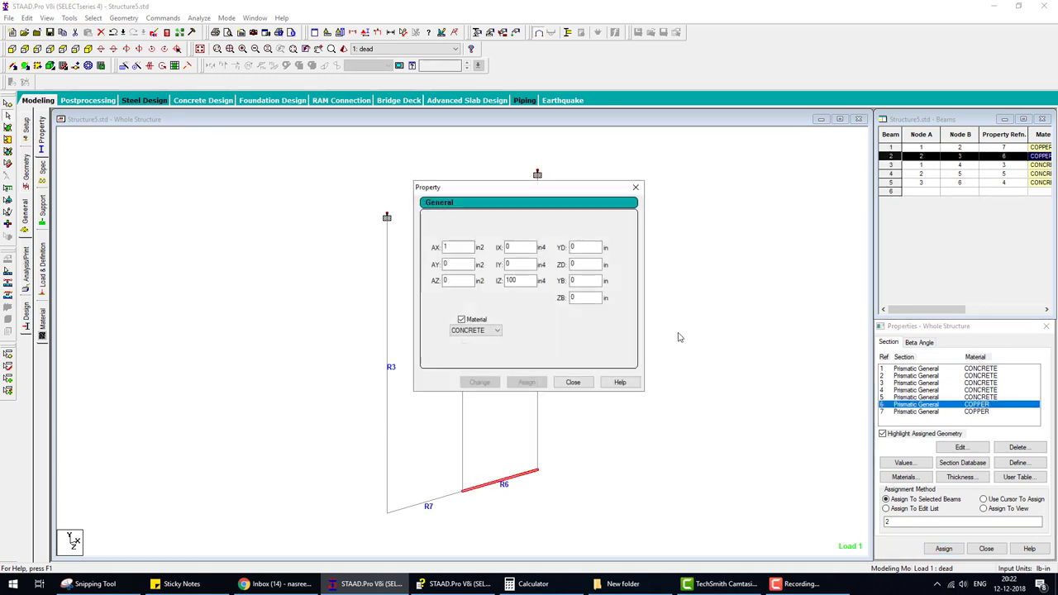
type("1")
key("Tab")
type("1")
key("Tab")
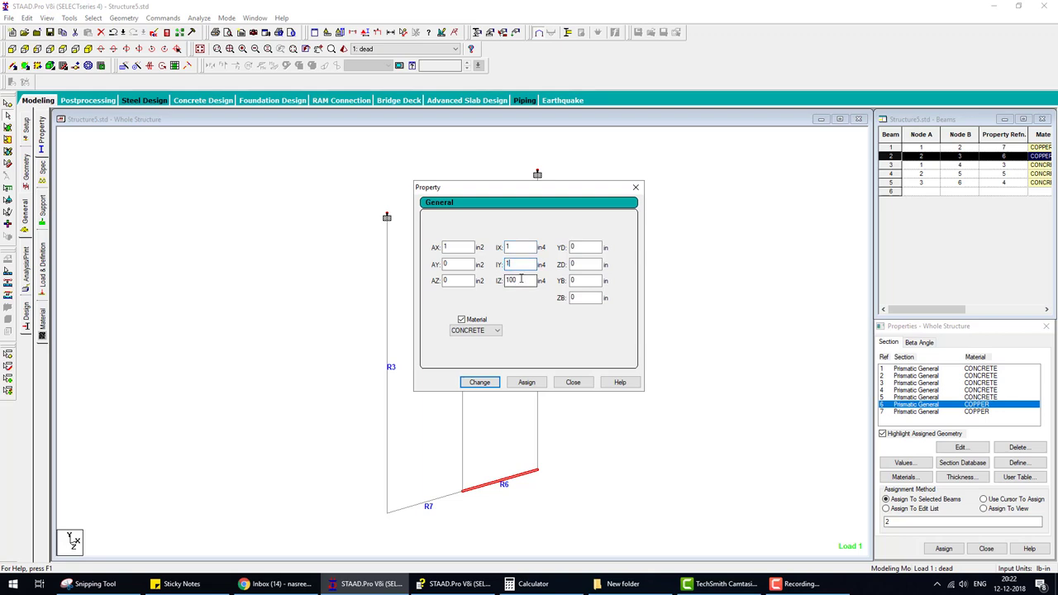
left_click(479, 381)
left_click(573, 382)
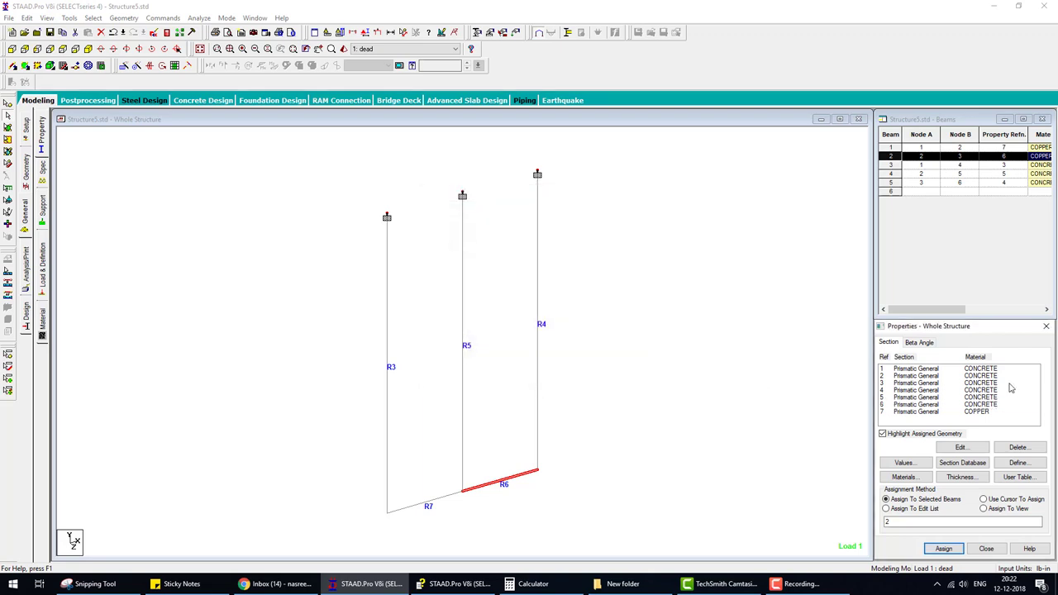
double_click(990, 413)
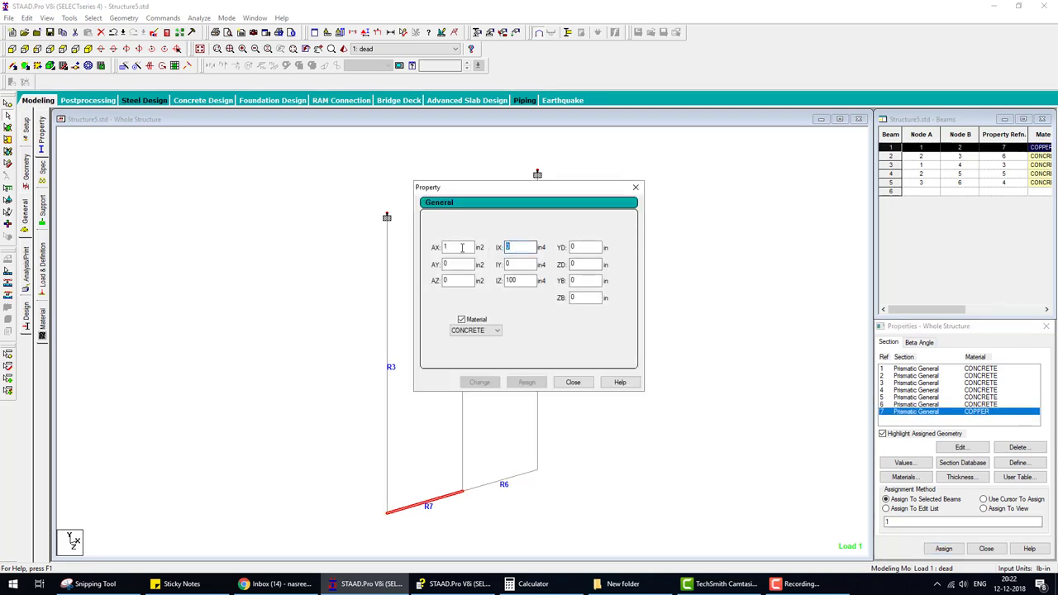
key("Tab")
type("1")
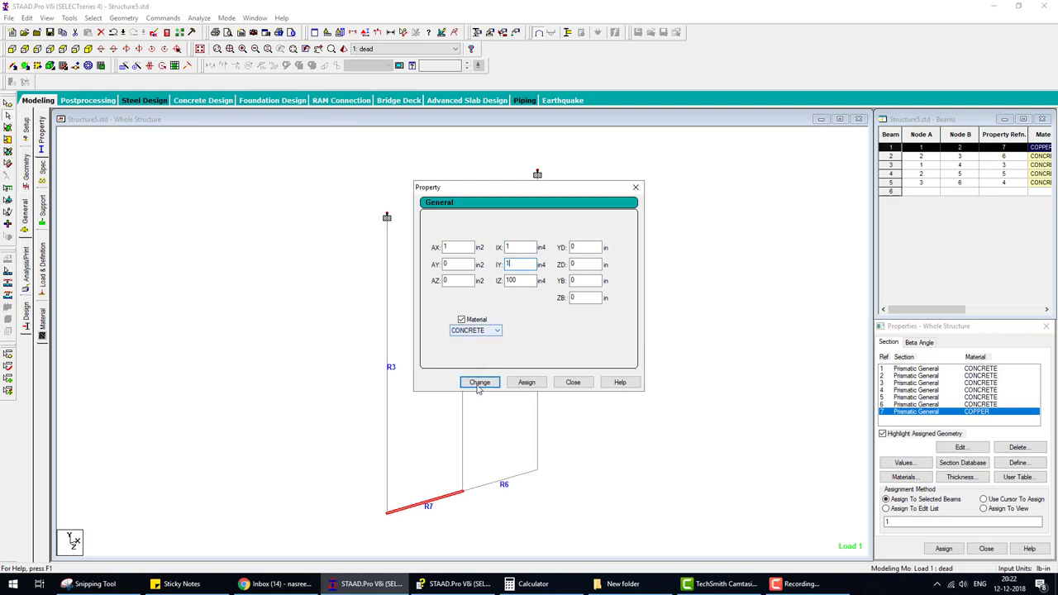
left_click(479, 382)
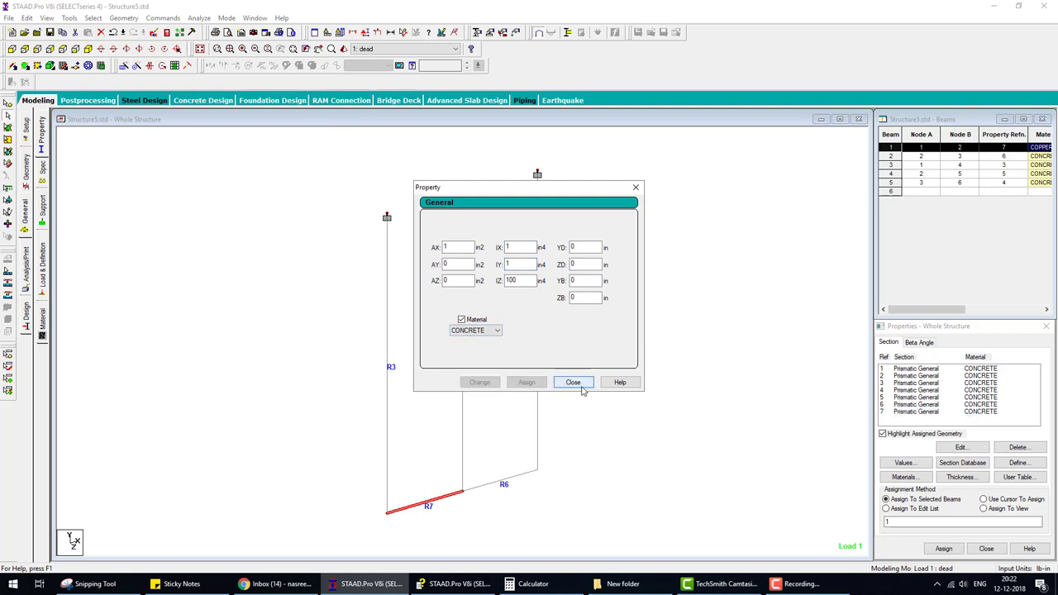
left_click(573, 382)
Review which members use sections 7, 6 and 1
left_click(935, 413)
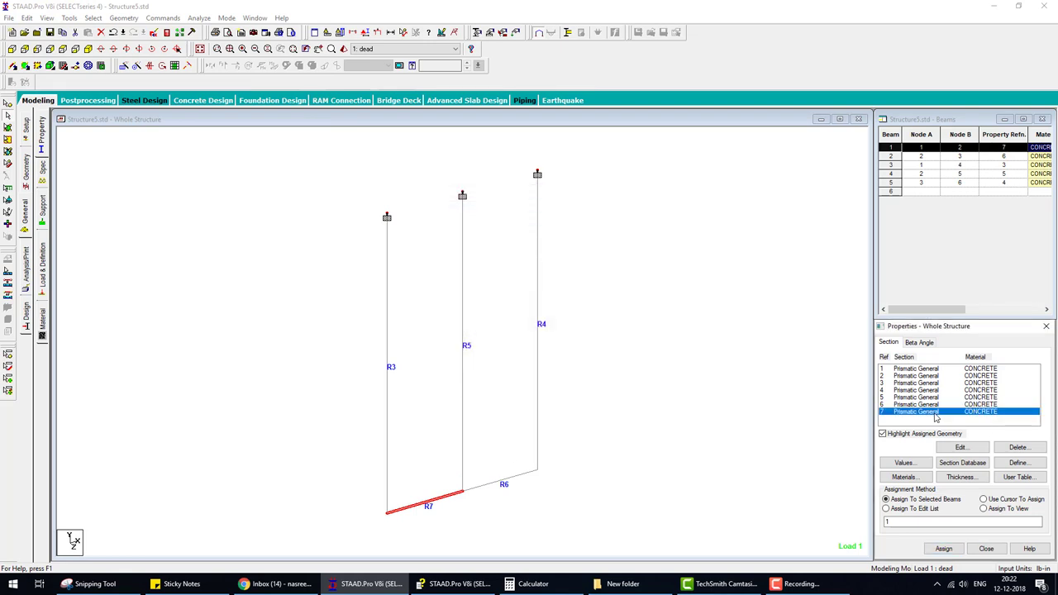
left_click(936, 405)
left_click(934, 372)
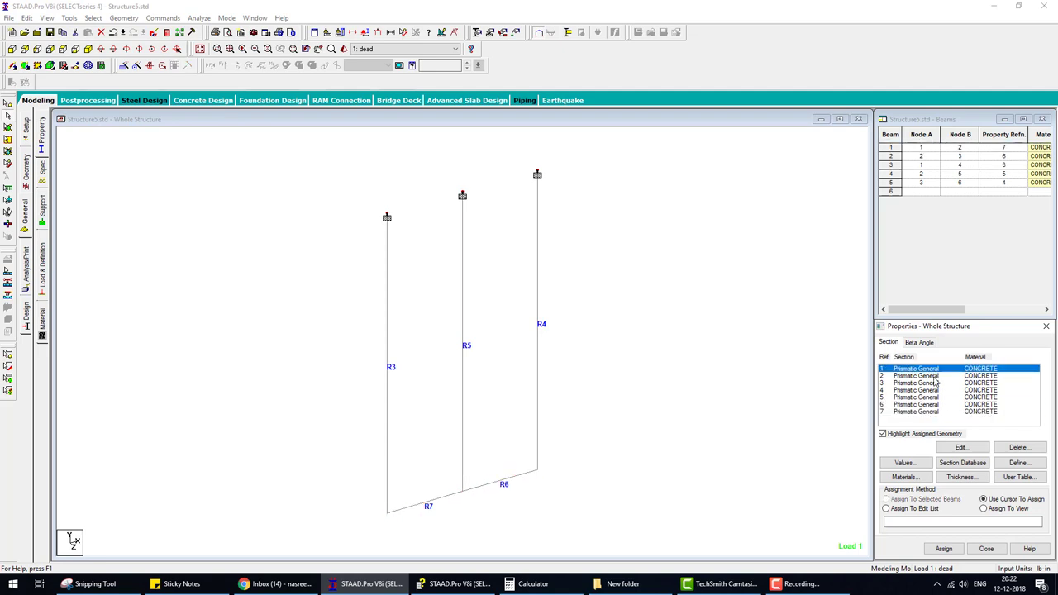
left_click(936, 377)
Check section 3's members, then assign STEEL-1 to the left and right vertical wires
left_click(935, 383)
left_click(934, 390)
left_click(934, 383)
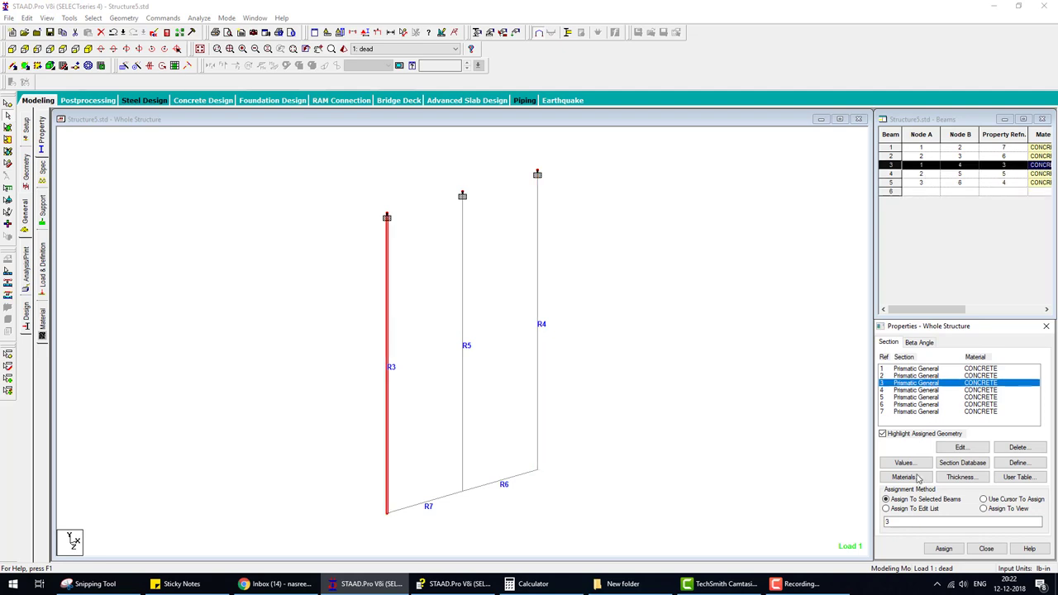
left_click(43, 327)
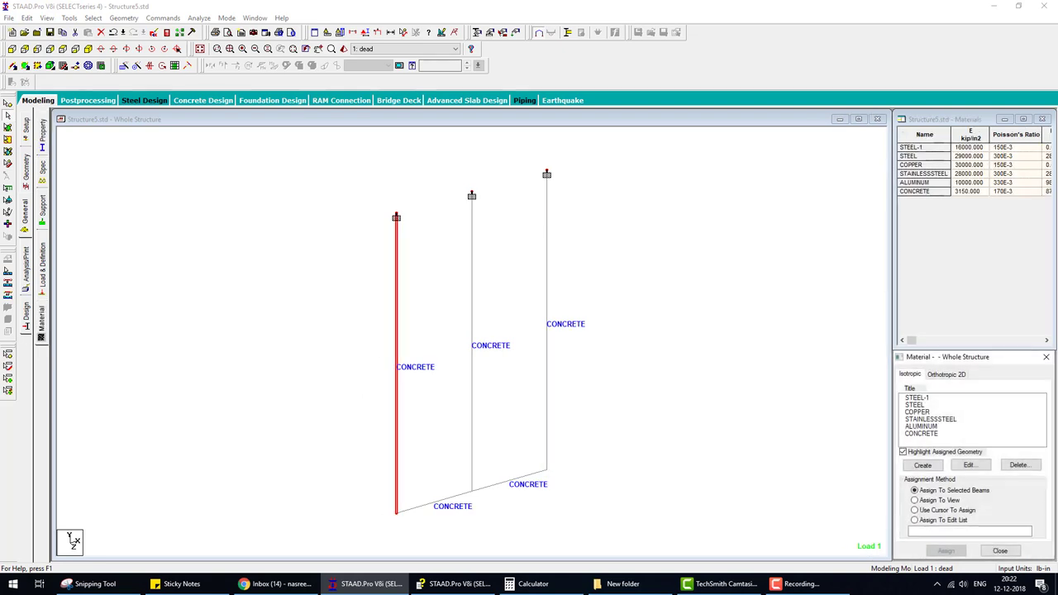
left_click(916, 397)
left_click(915, 510)
left_click(946, 550)
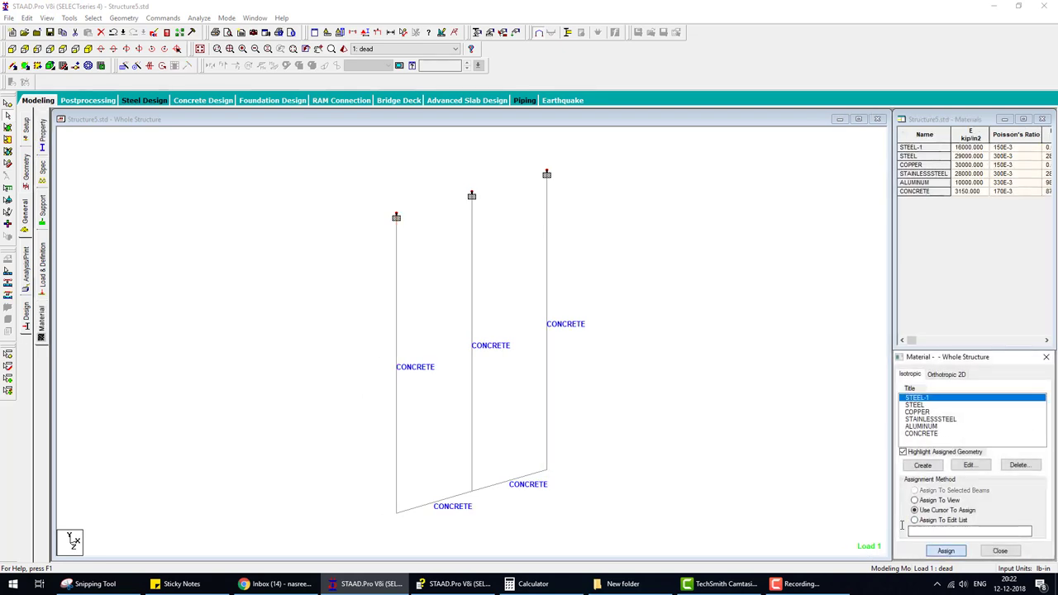
left_click(401, 328)
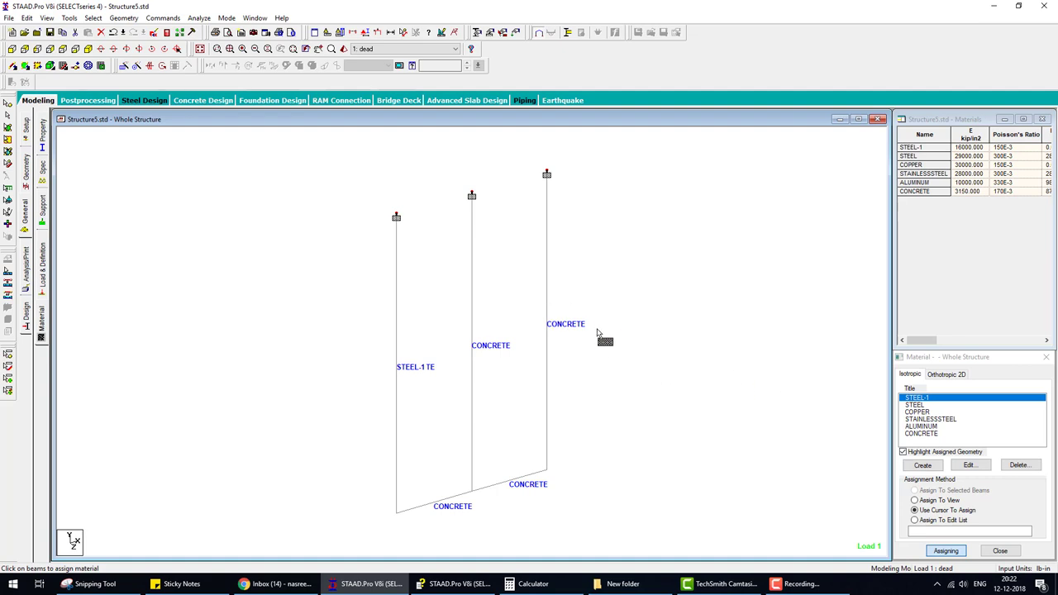
left_click(548, 318)
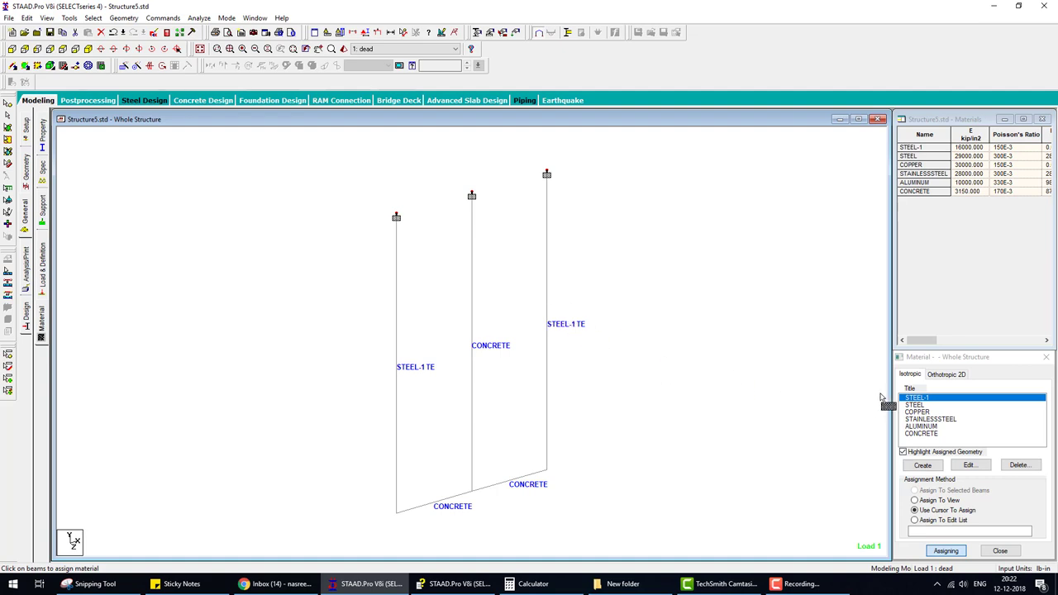
Assign COPPER to the middle wire and both parts of the rigid bar
left_click(918, 412)
left_click(474, 355)
left_click(460, 496)
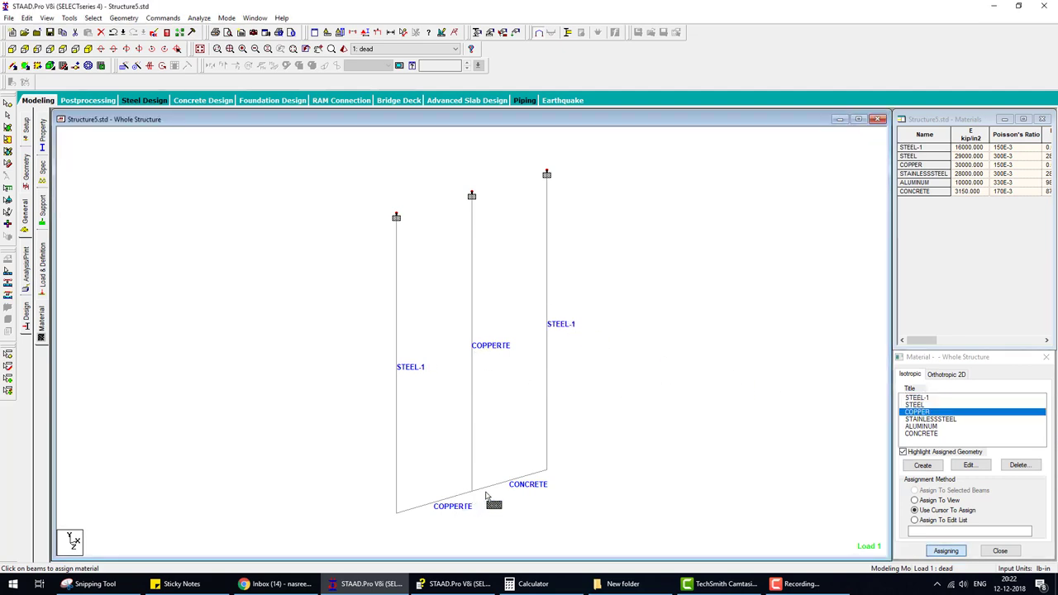
left_click(486, 494)
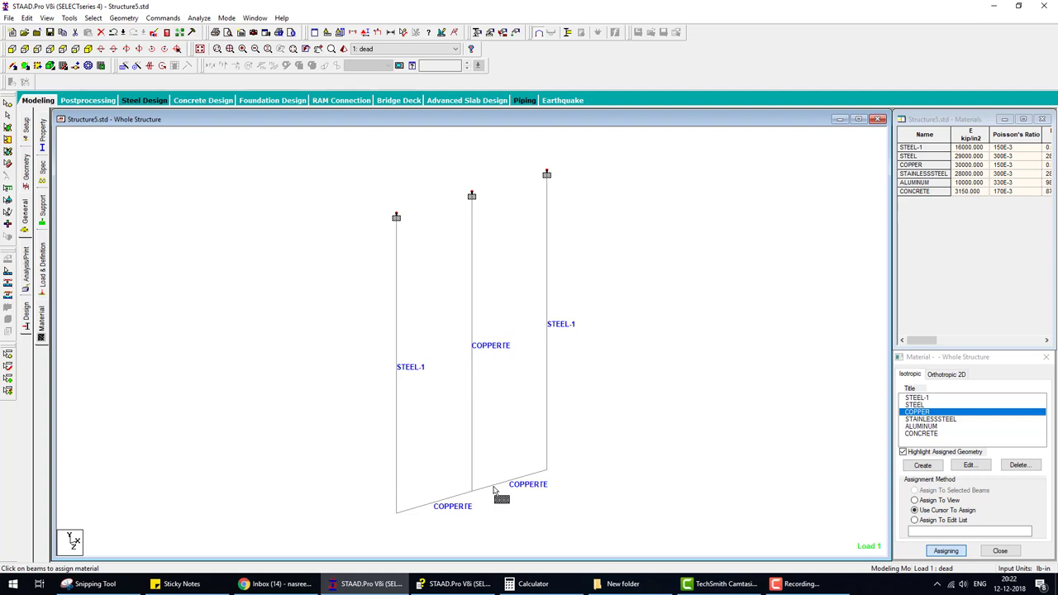
Save and rerun the analysis, finishing with 0 errors and 0 warnings
left_click(198, 19)
left_click(216, 30)
left_click(464, 306)
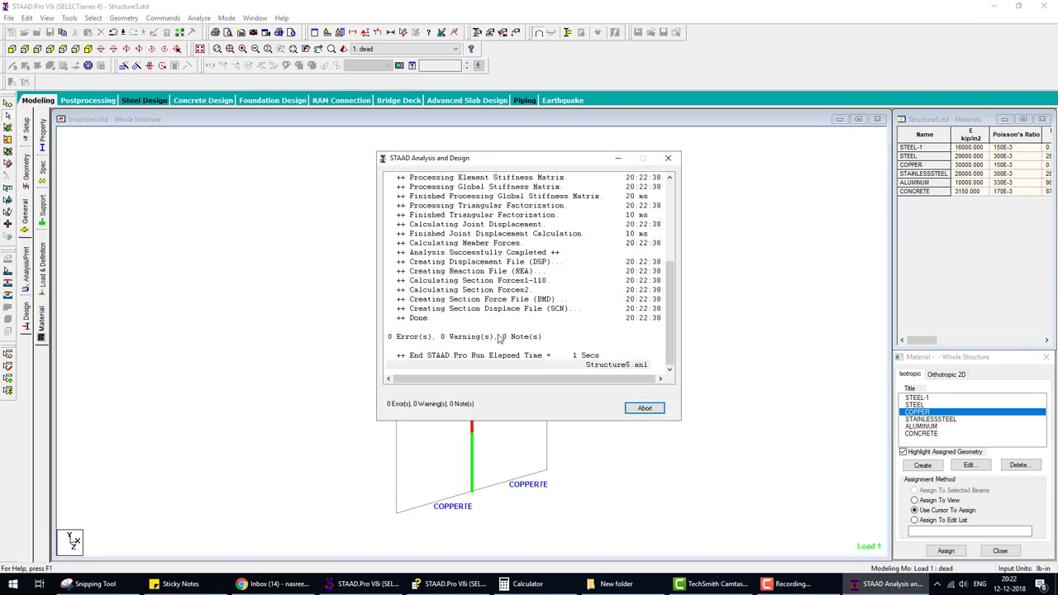
left_click(645, 409)
Scroll the help example to its stress comparison table and STAAD input, then return to the model
left_click(453, 583)
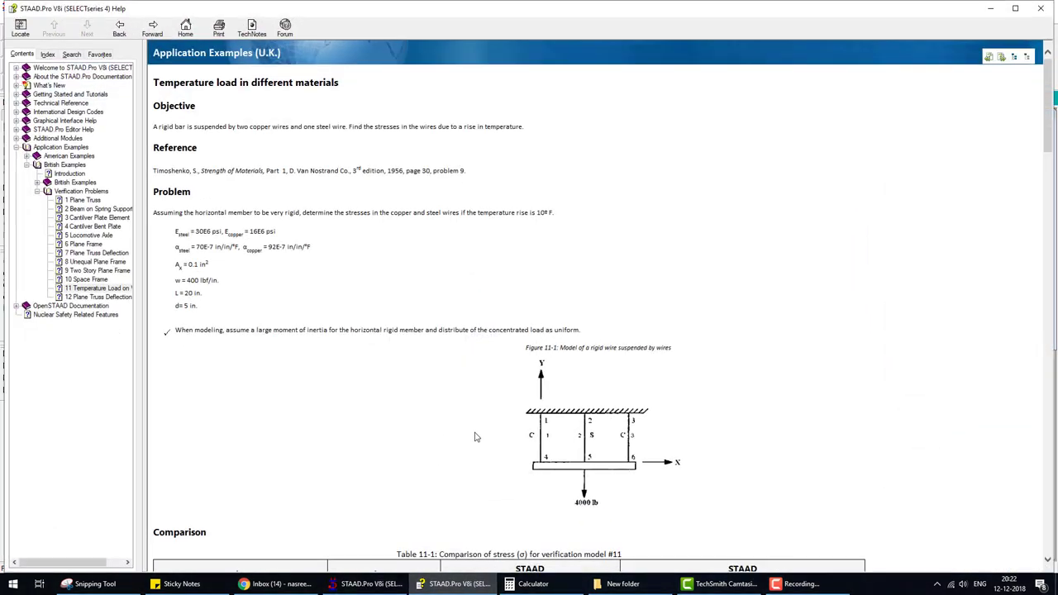
scroll(377, 358, "down", 3)
scroll(378, 359, "down", 3)
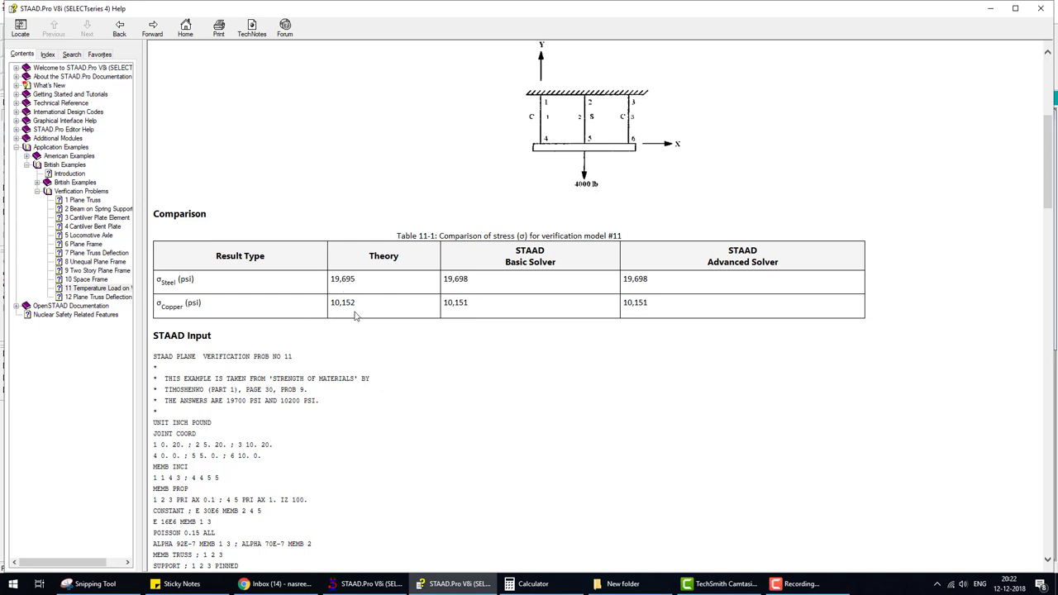
left_click(364, 583)
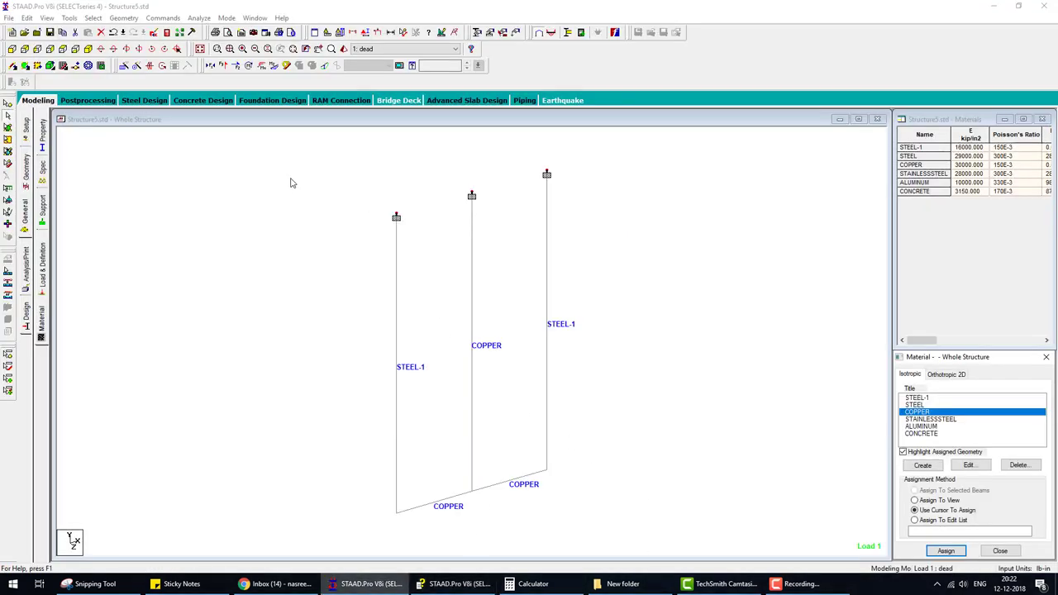
Show the beam combined axial and bending stresses full-size and inspect beam 4 at -1.42375E15 psi
left_click(98, 102)
left_click(543, 373)
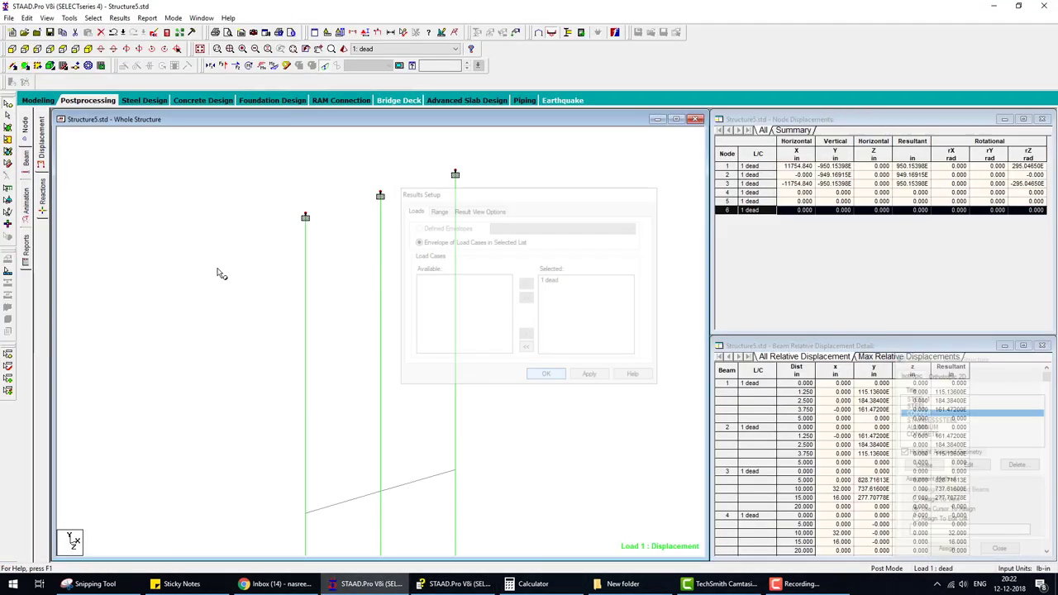
left_click(26, 162)
left_click(42, 170)
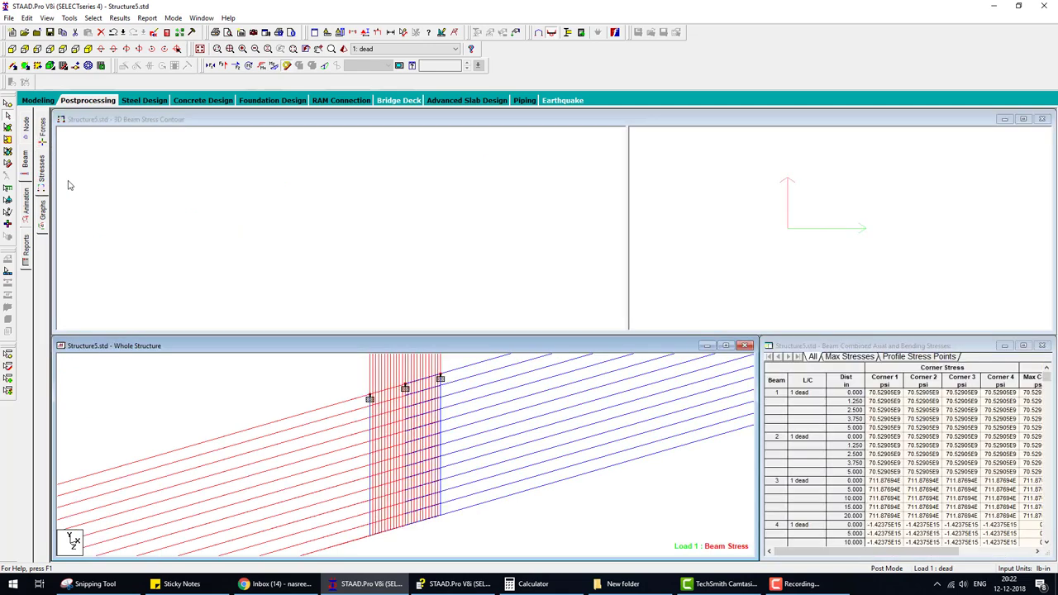
left_click(1024, 346)
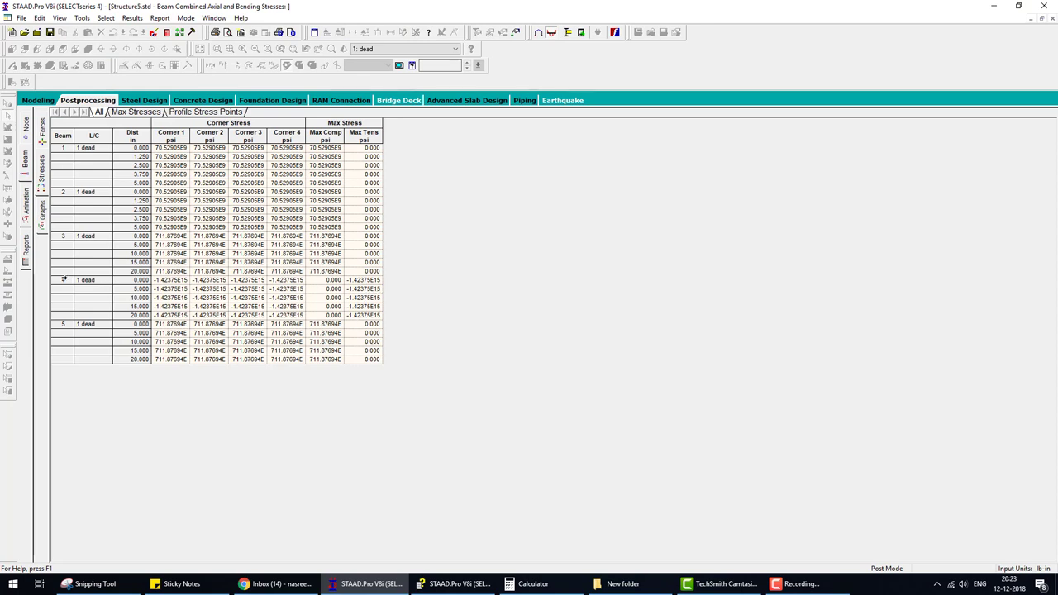
left_click(64, 279)
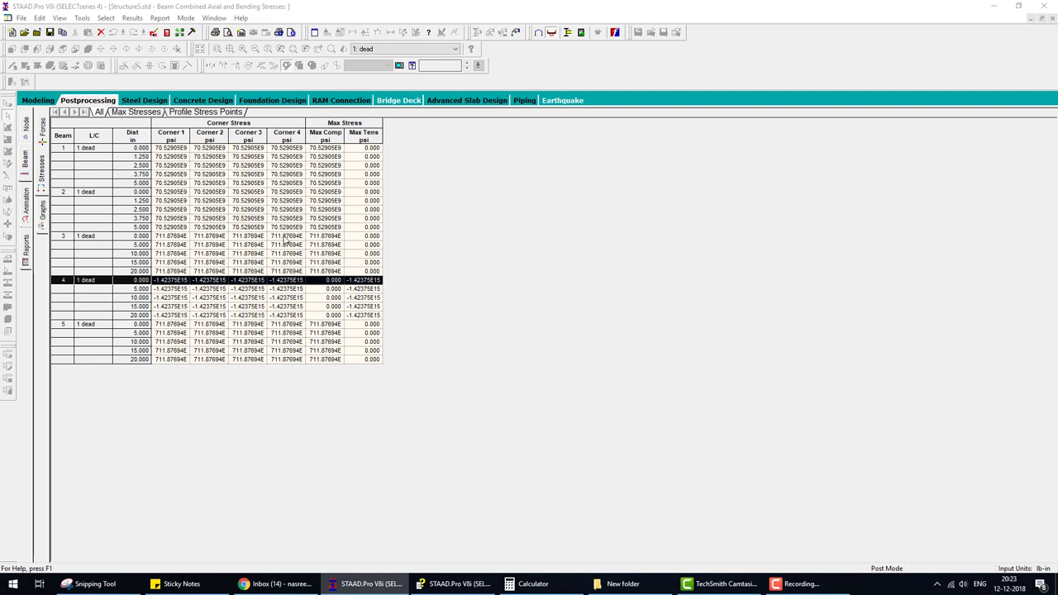
left_click(38, 100)
Clear the selection and display the R8–R12 section property labels on the members
left_click(567, 321)
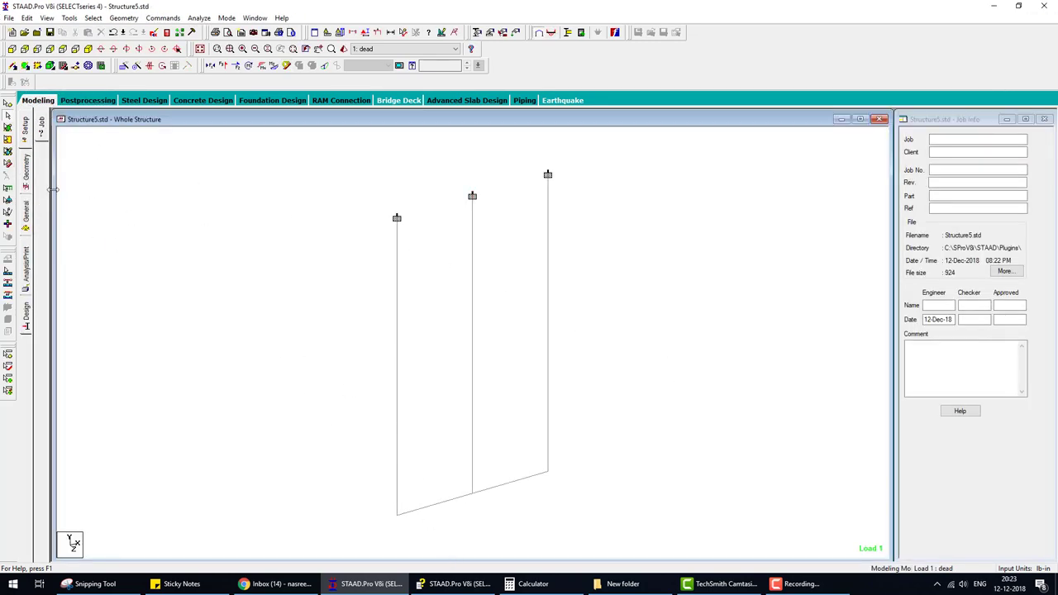
left_click(30, 172)
left_click(27, 215)
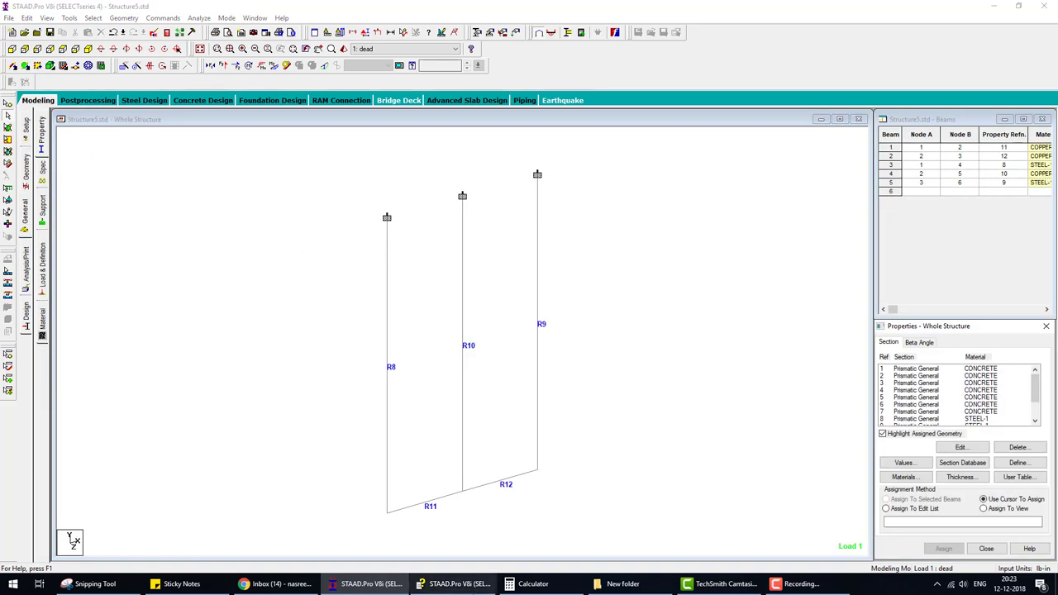
left_click(459, 584)
Scroll the help to STAAD Input and highlight the 'MEMB TRUSS ; 1 2 3' line
scroll(395, 379, "down", 3)
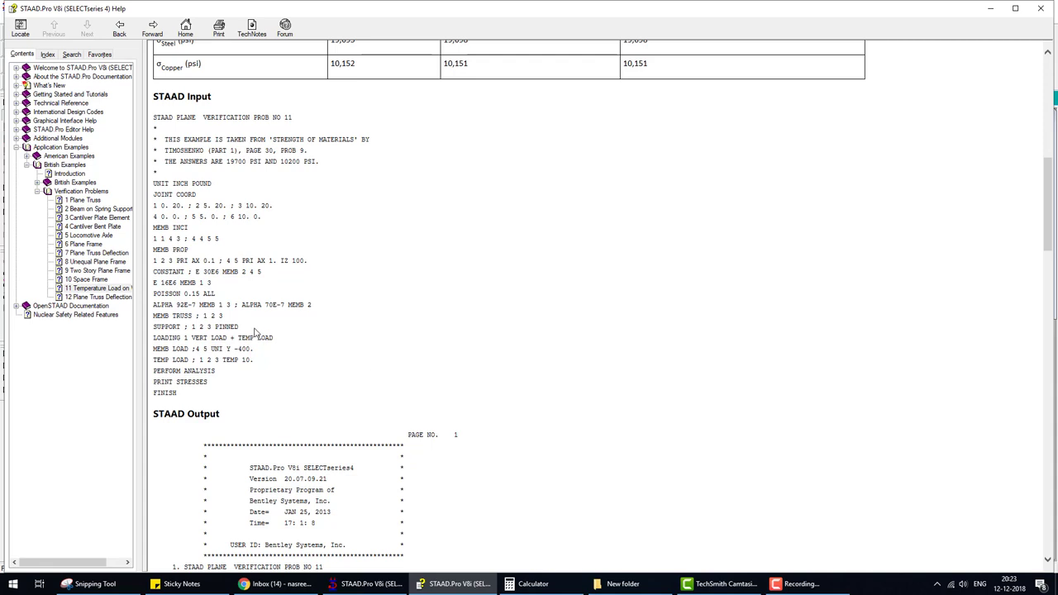
left_click_drag(232, 322, 155, 322)
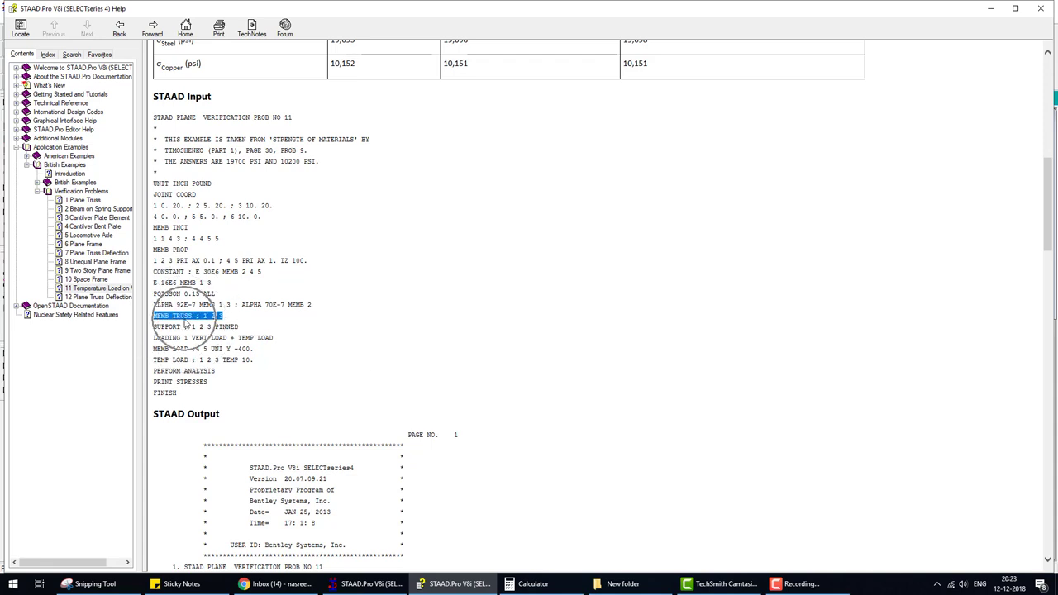
Create a MEMBER TRUSS beam specification and assign it to all five members in view
key("alt+Tab")
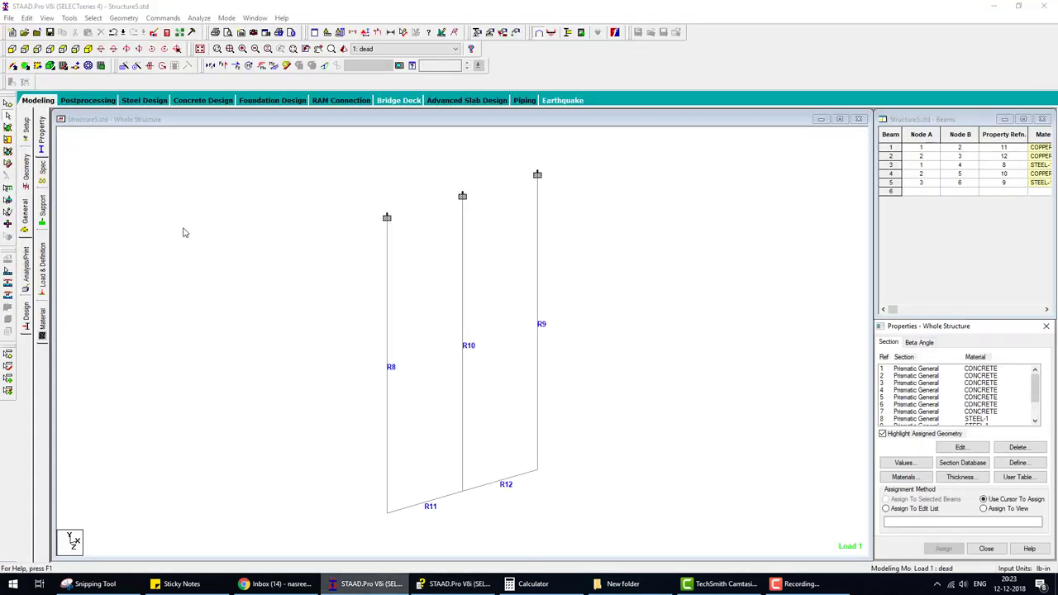
left_click(43, 169)
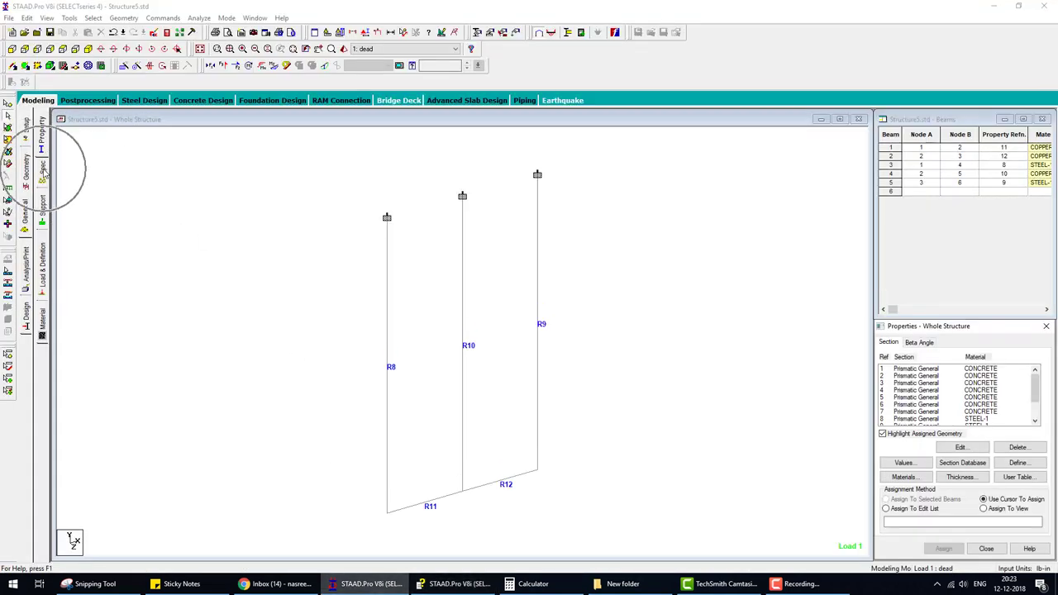
left_click(983, 460)
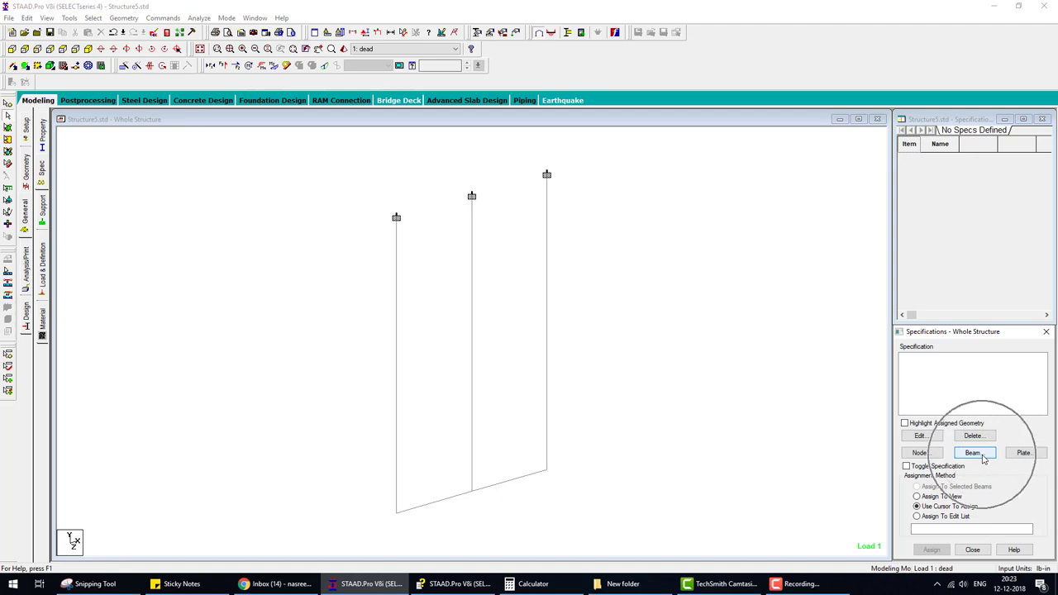
left_click(1029, 367)
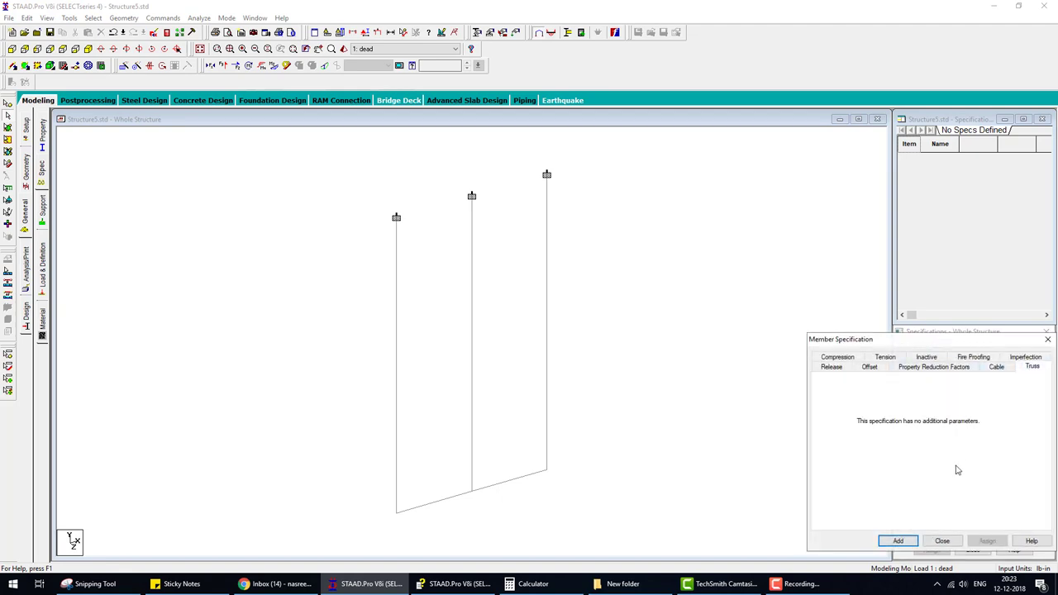
left_click(898, 541)
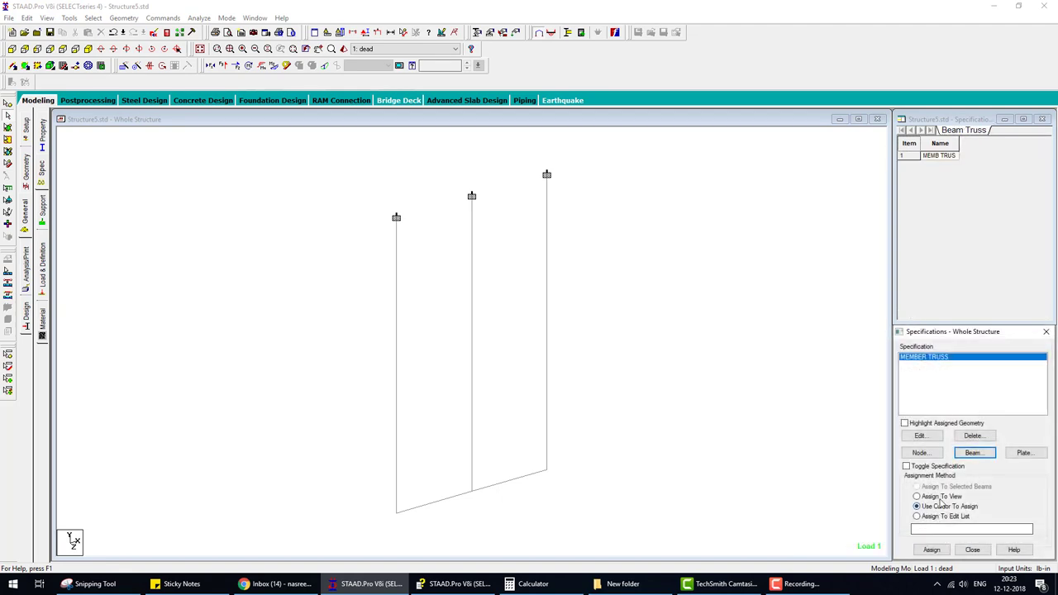
left_click(931, 550)
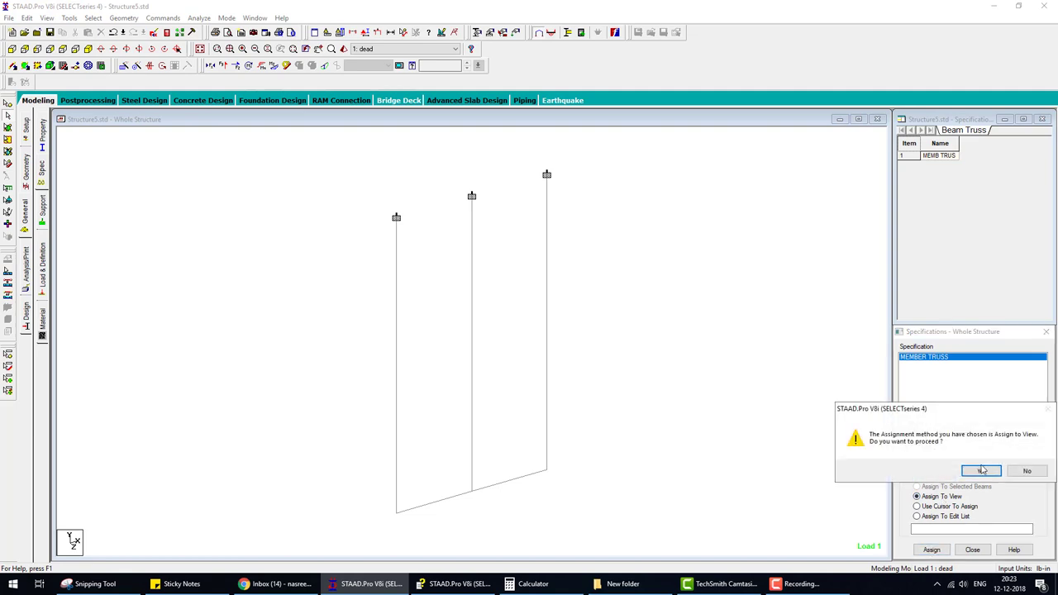
left_click(981, 472)
Save the model, rerun the analysis and go to post-processing mode
left_click(198, 17)
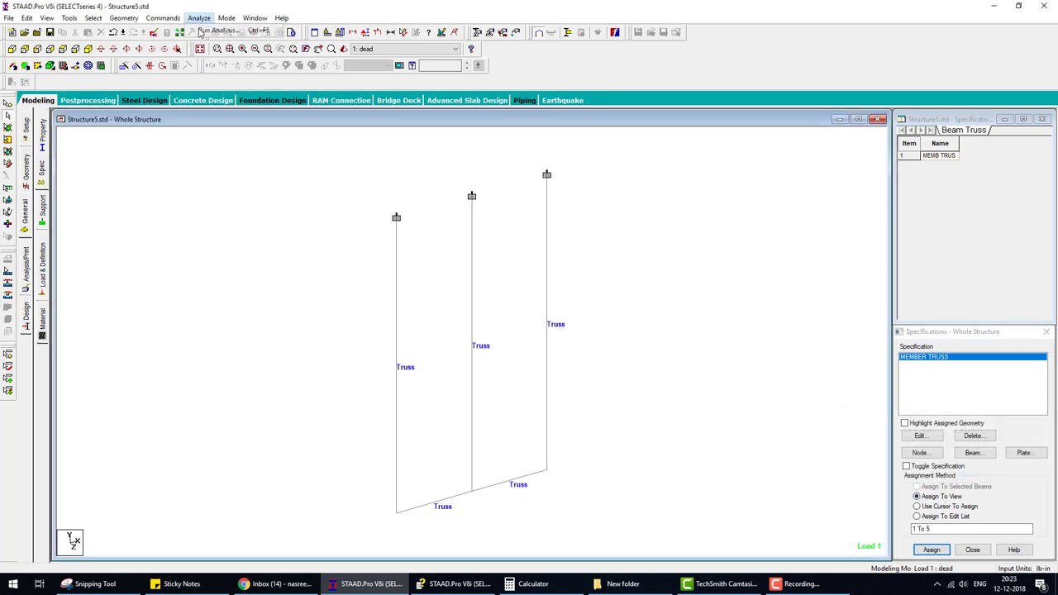
left_click(219, 31)
left_click(469, 306)
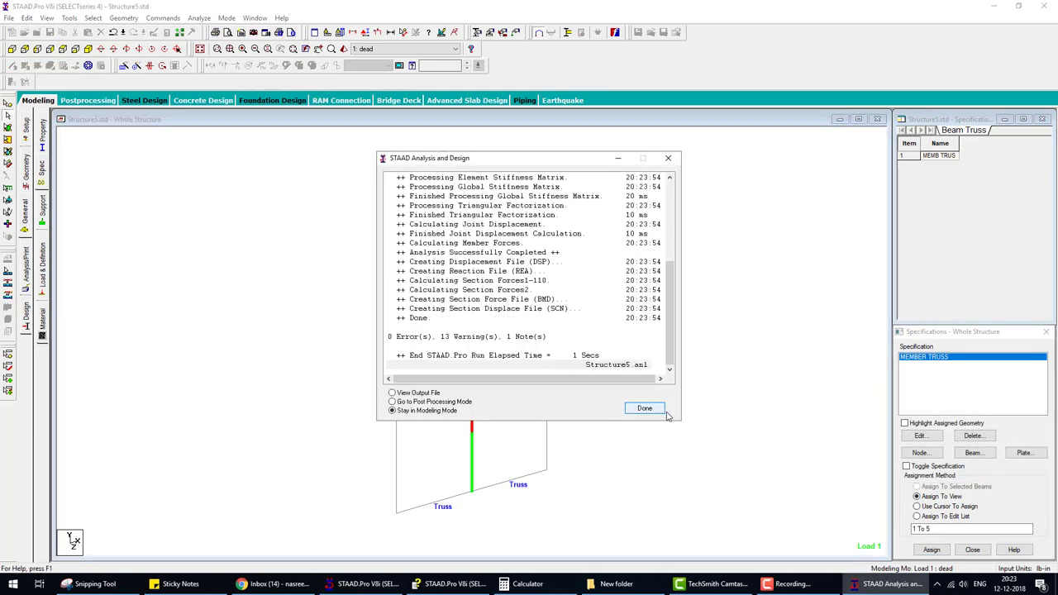
left_click(644, 409)
left_click(87, 100)
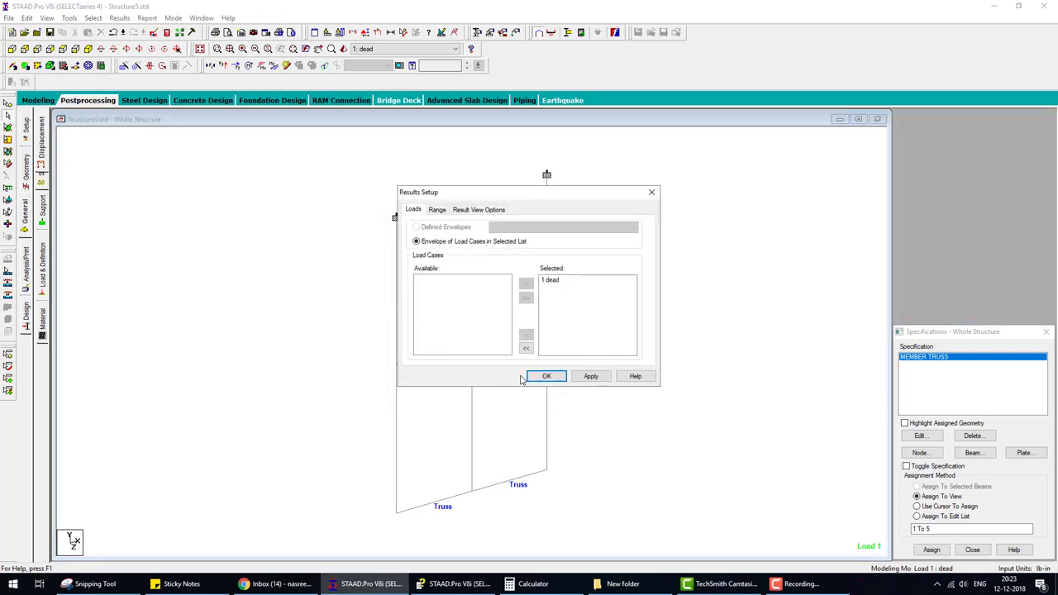
Accept the results load case and display the beam stresses table maximized
key("Return")
left_click(25, 164)
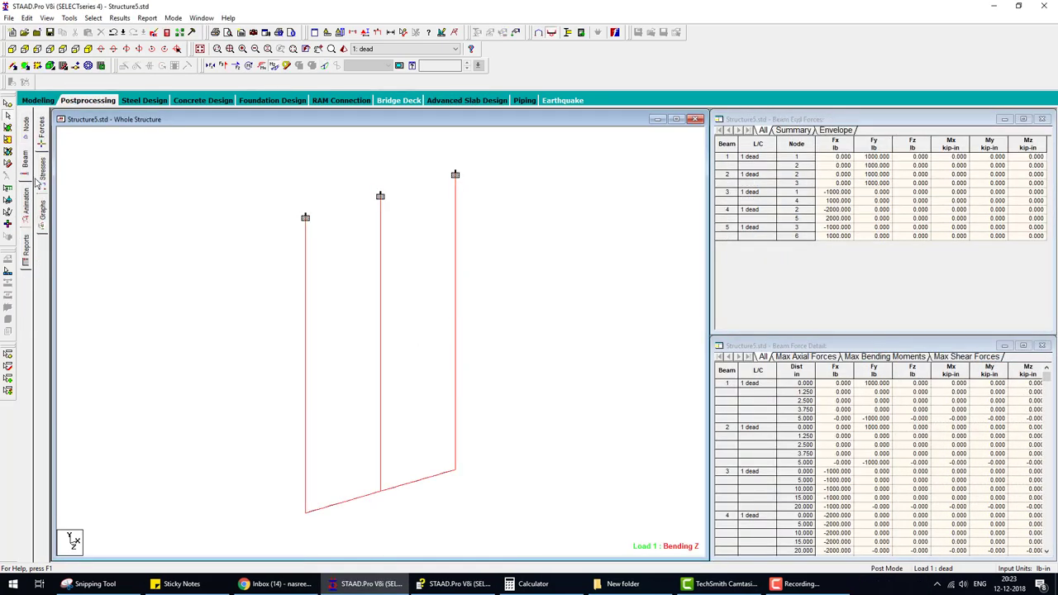
left_click(41, 178)
left_click(1025, 346)
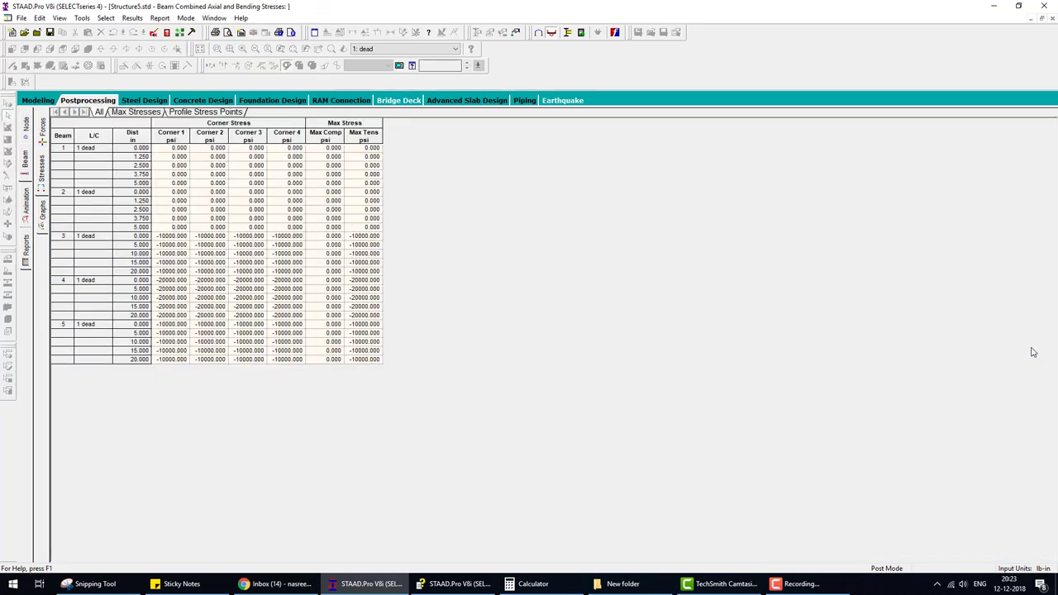
Check stresses of beams 4, 3 and 5 (-20000, -10000, -10000 psi), then return to Help
left_click(66, 281)
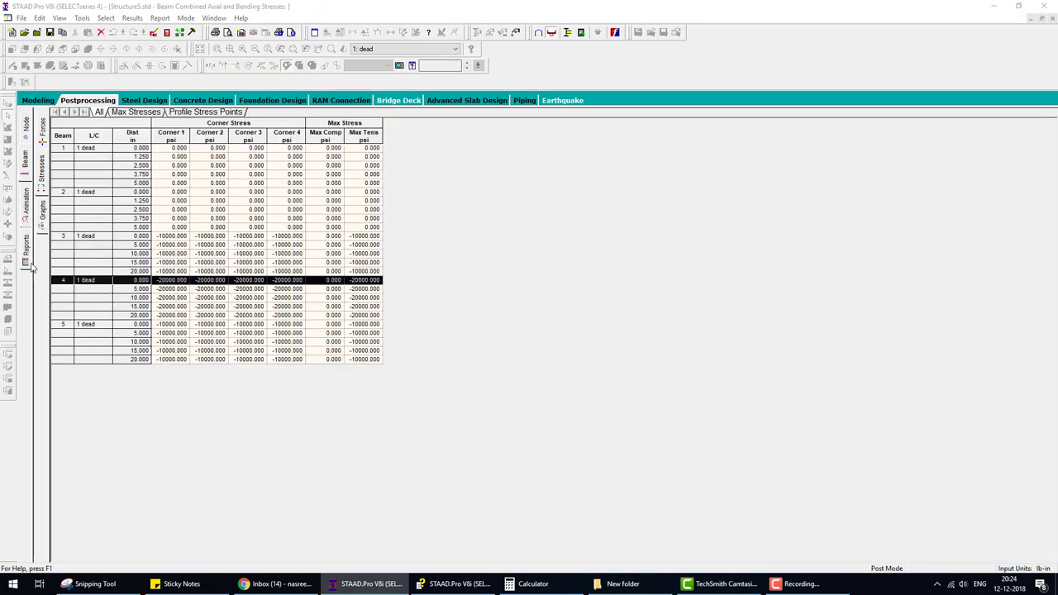
left_click(60, 235)
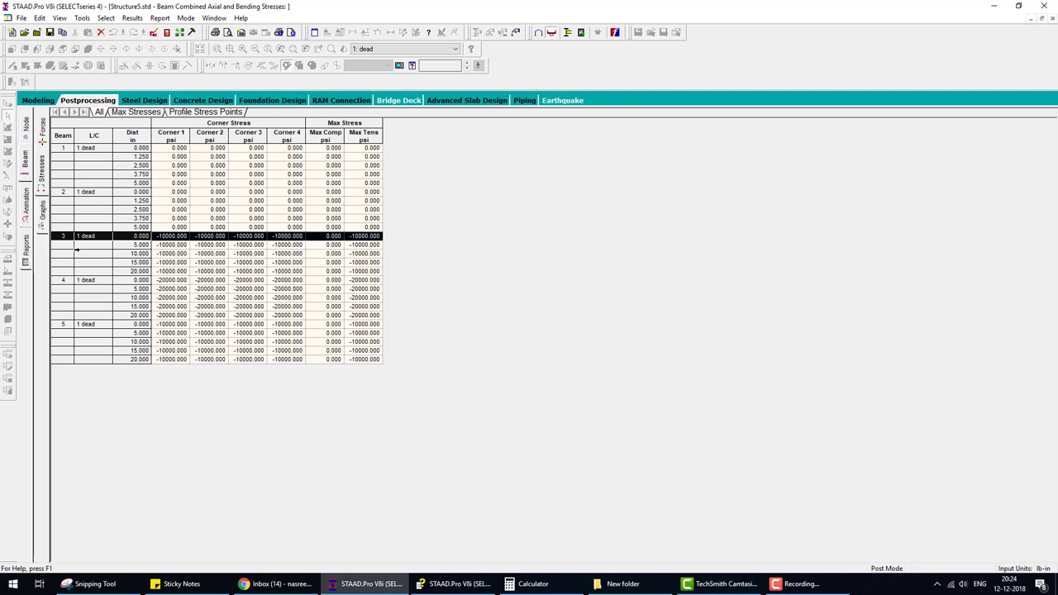
left_click(69, 323)
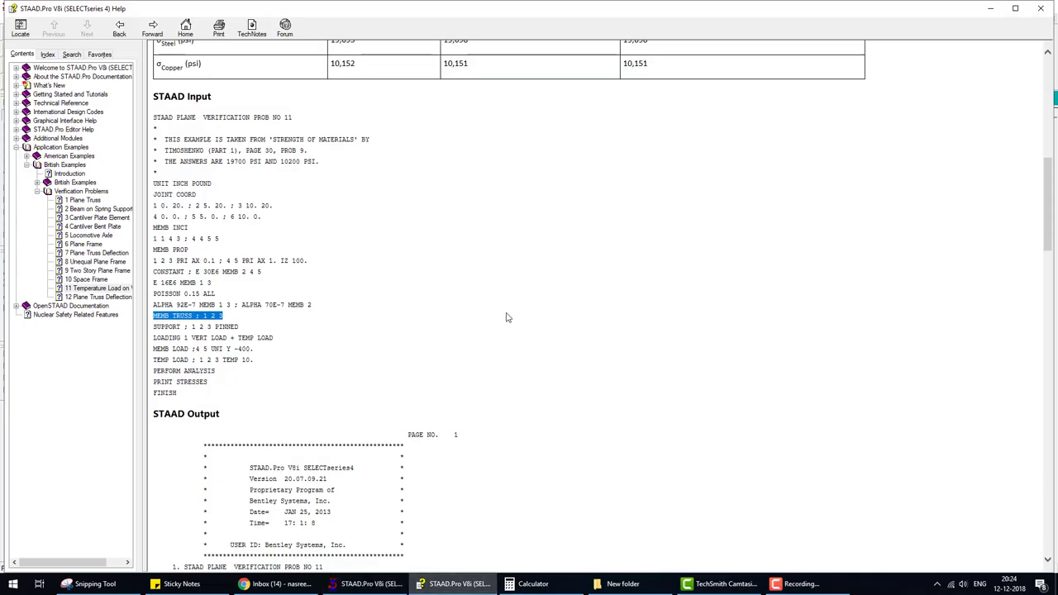
left_click(455, 584)
Highlight the 10,152 psi theoretical copper stress in the comparison table, then scroll to the example's top
scroll(352, 451, "up", 3)
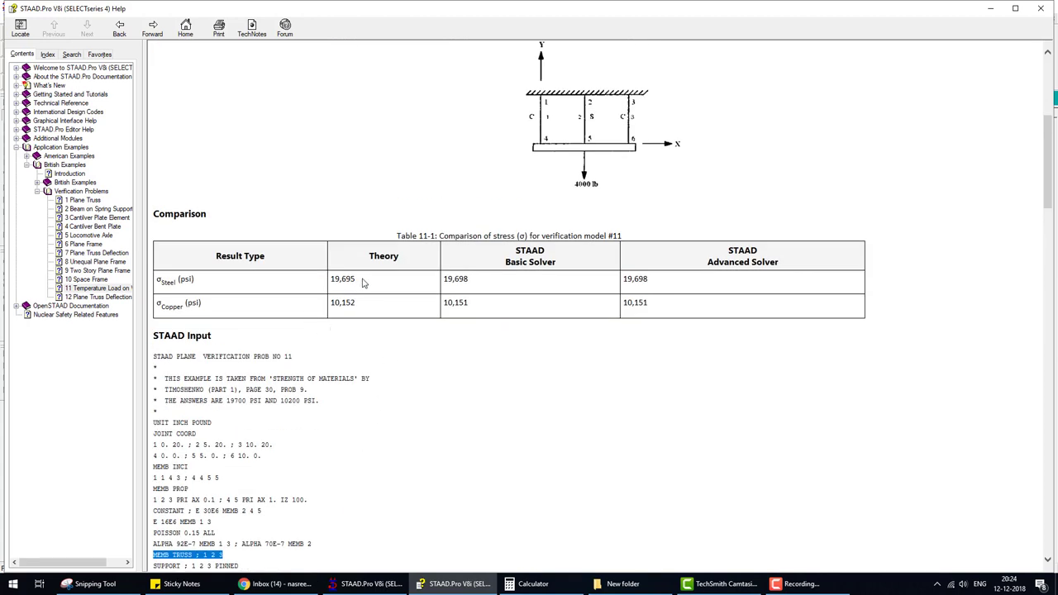
mouse_move(361, 283)
left_mouse_down()
mouse_move(330, 280)
mouse_move(332, 303)
left_mouse_up()
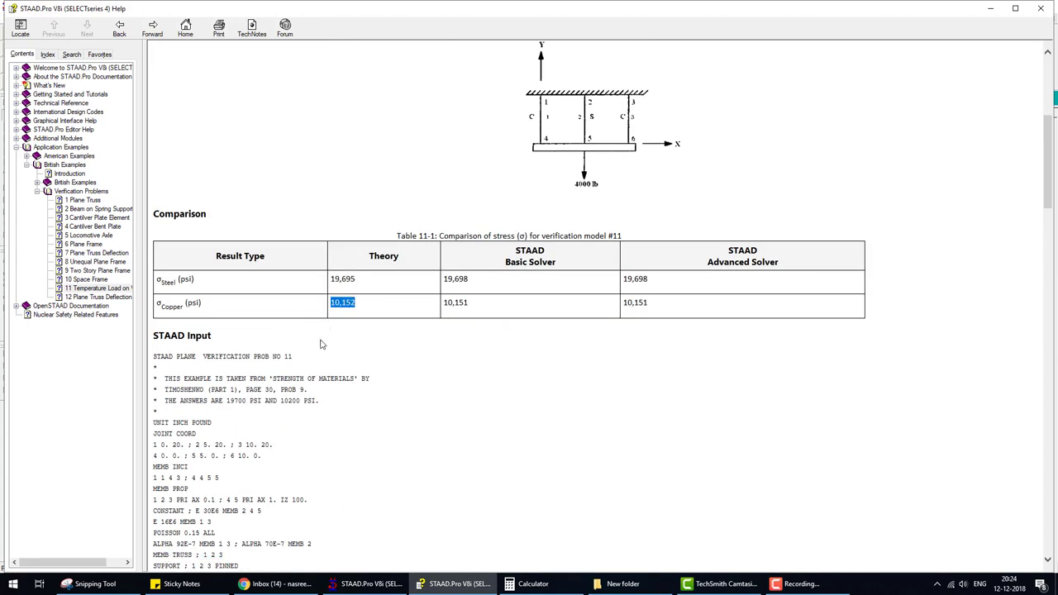
scroll(580, 540, "up", 2)
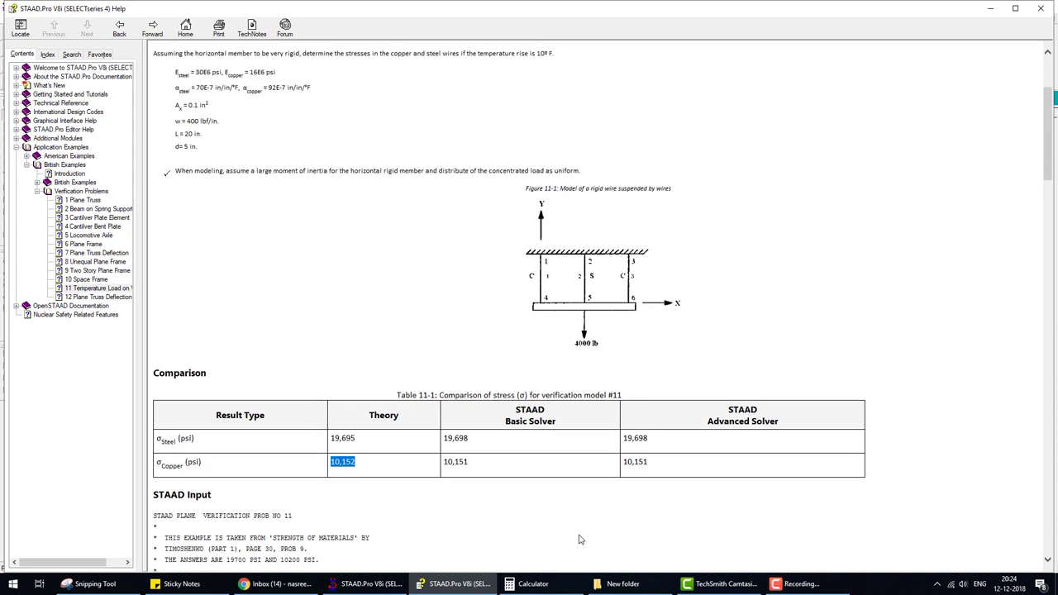
scroll(580, 536, "up", 2)
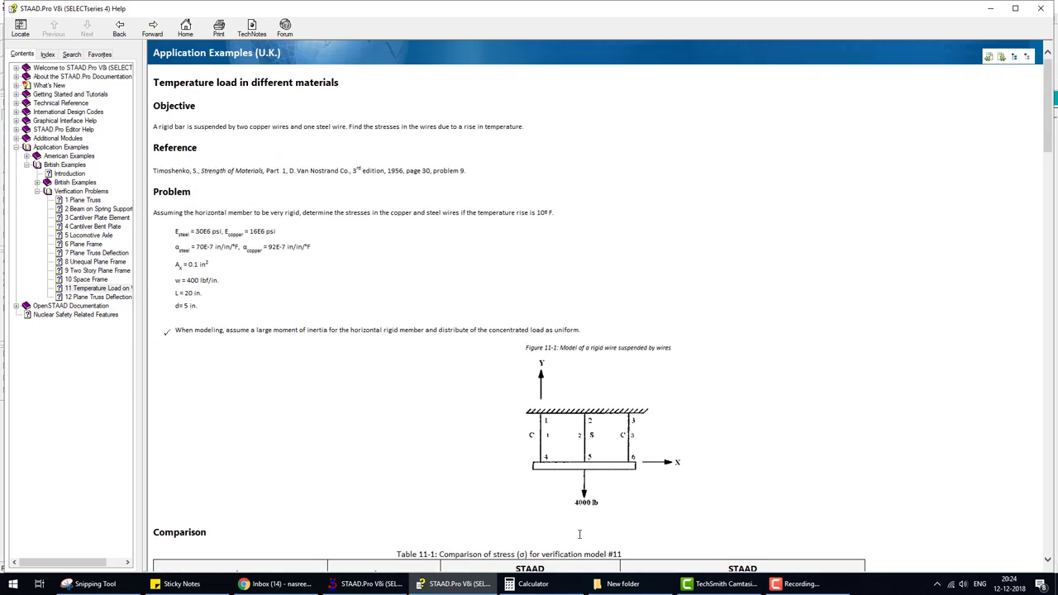